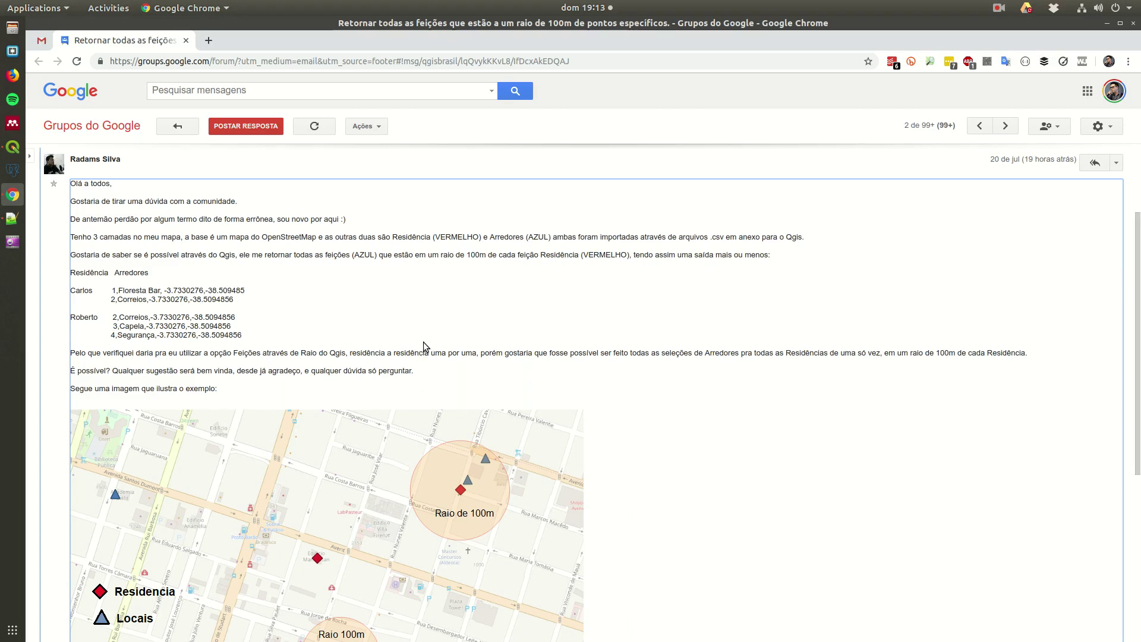
# Read the forum question about finding features within 100 m of each residence, including its example map and CSV attachments
pyautogui.scroll(-1, 241, 283)
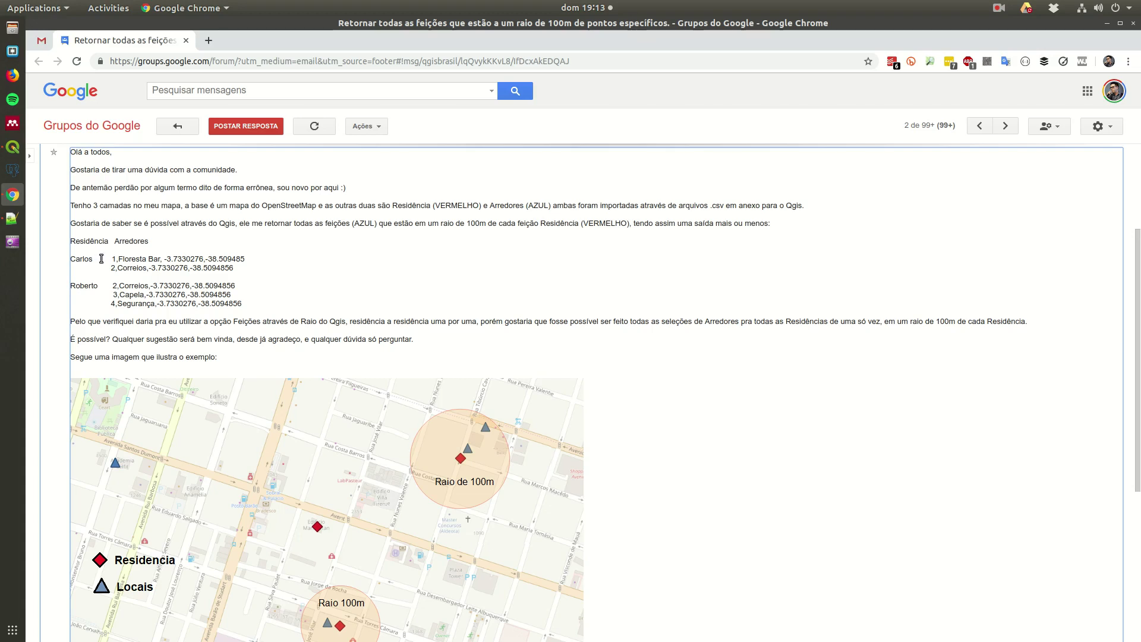
pyautogui.scroll(2, 125, 260)
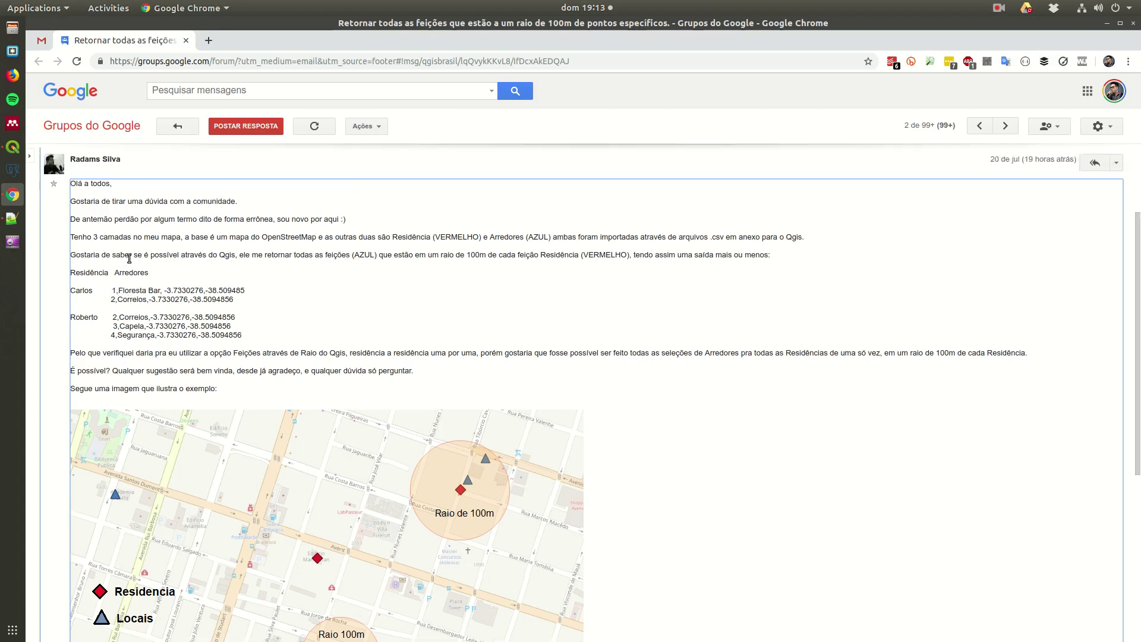
pyautogui.scroll(-4, 137, 265)
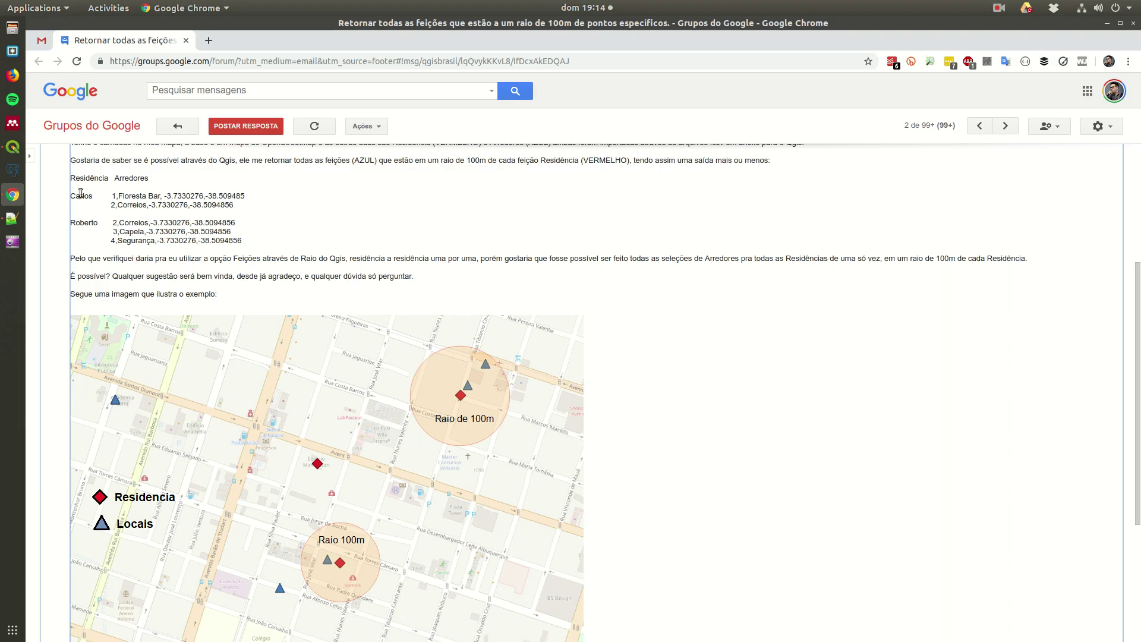
pyautogui.moveTo(115, 194); pyautogui.dragTo(262, 210)
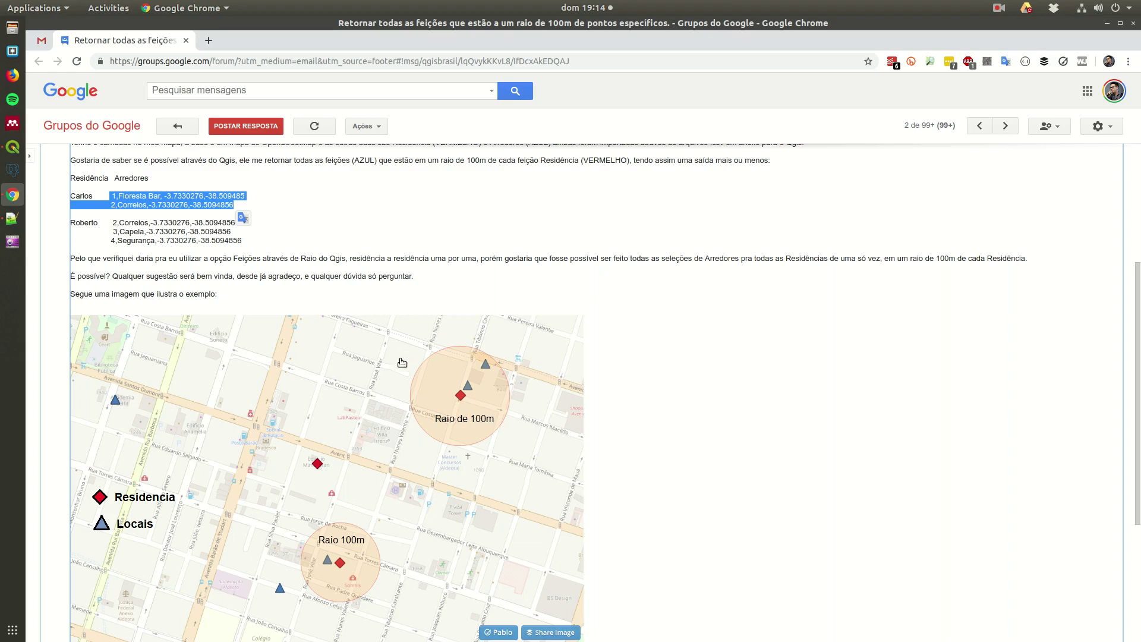
pyautogui.scroll(-2, 409, 380)
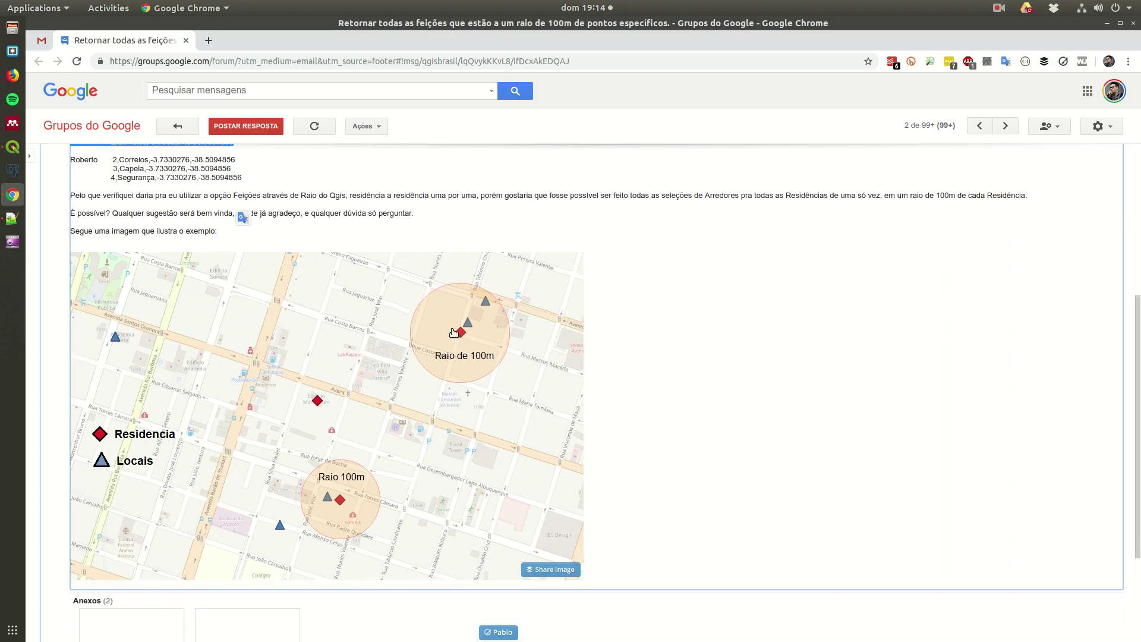
pyautogui.scroll(-4, 598, 359)
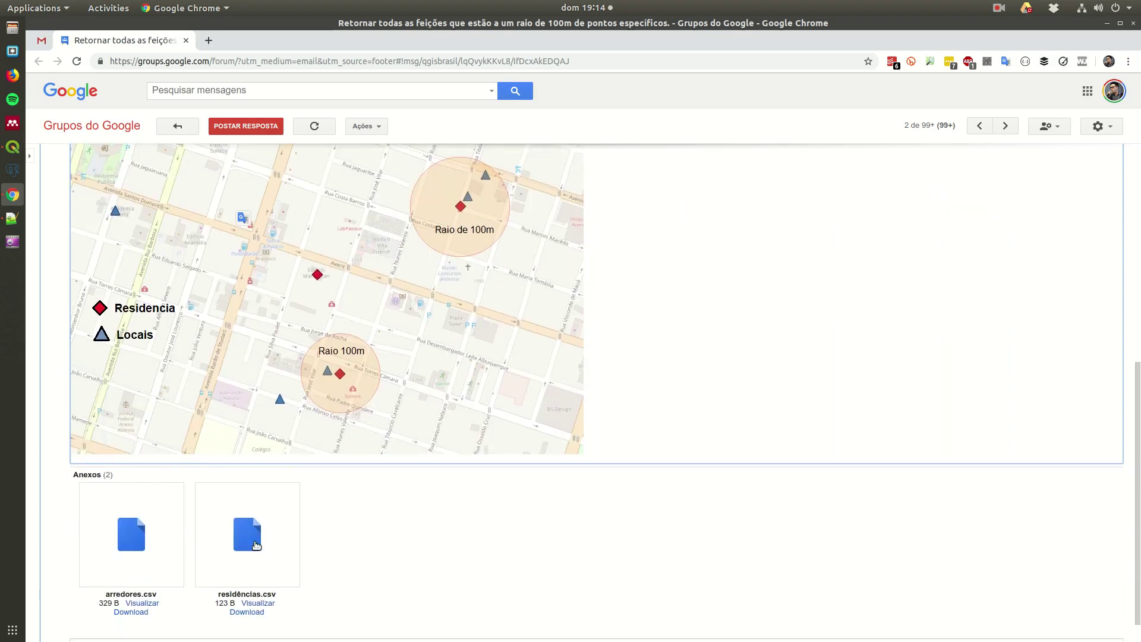
pyautogui.scroll(4, 324, 420)
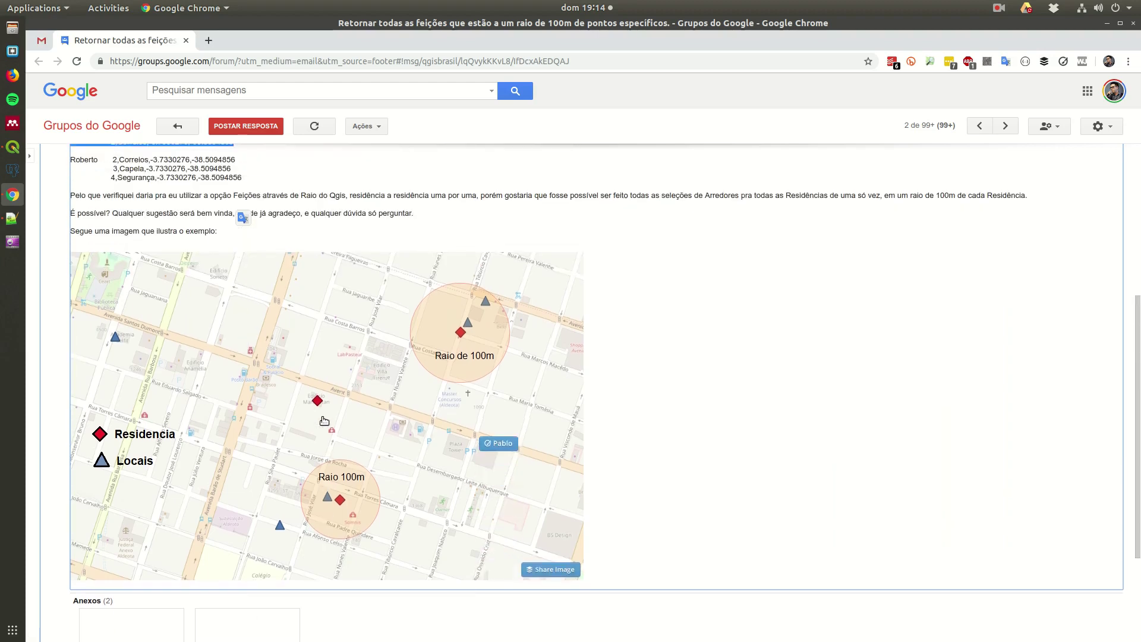
pyautogui.scroll(1, 324, 421)
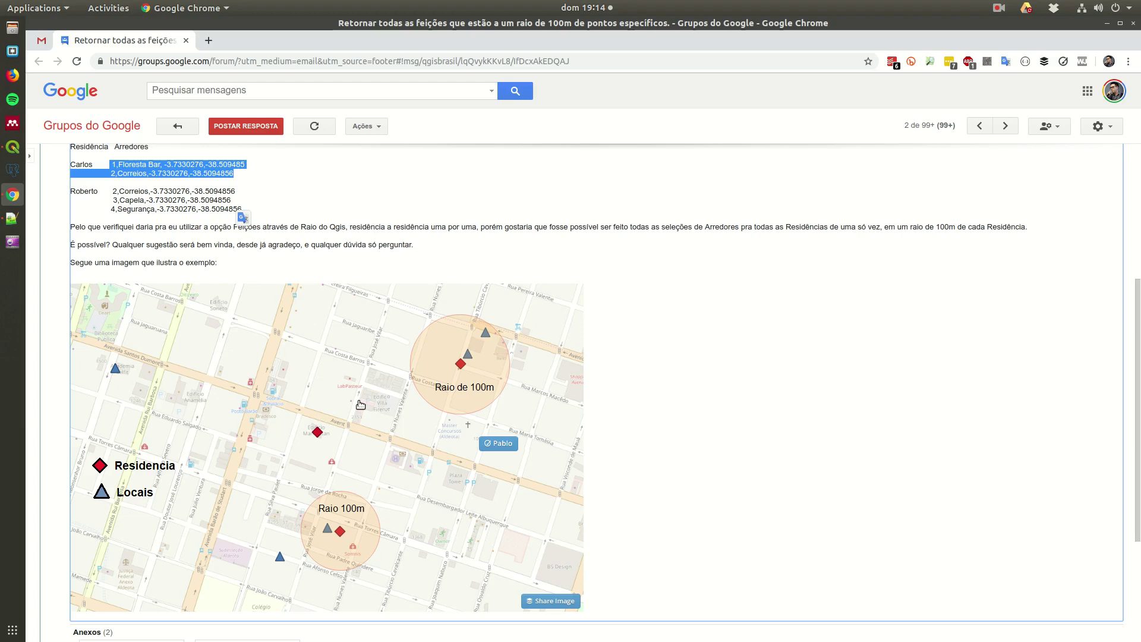
# Switch to QGIS and examine the arredores and residências points on the map
pyautogui.click(12, 147)
pyautogui.moveTo(614, 324); pyautogui.dragTo(582, 339)
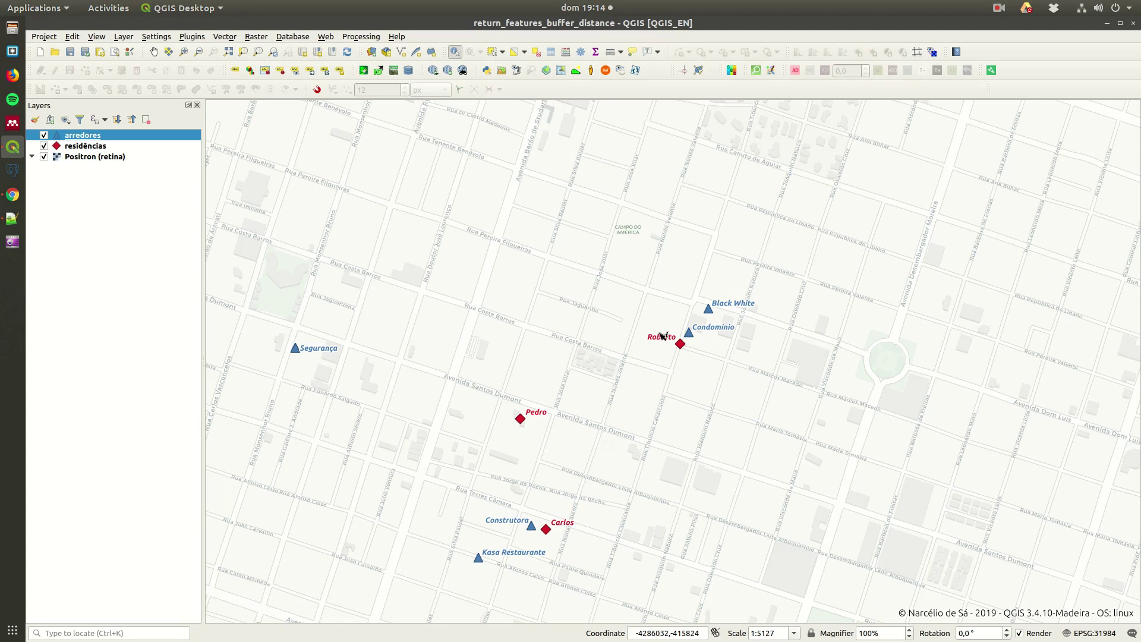
pyautogui.moveTo(663, 336); pyautogui.dragTo(658, 309)
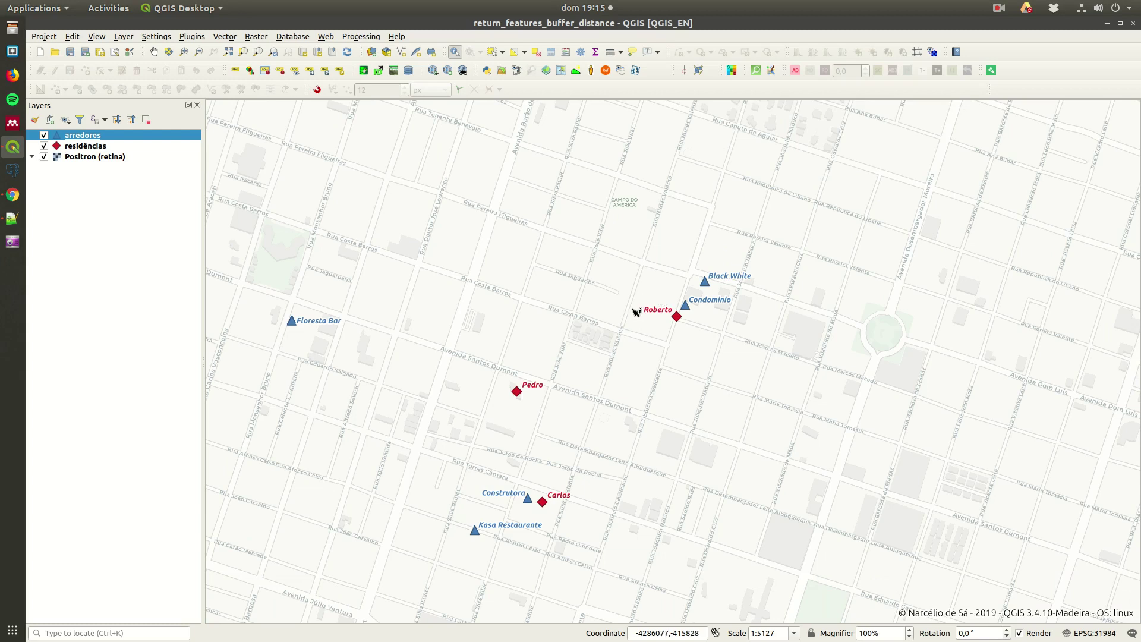
# Return to the forum post in Chrome and review the place names and coordinates in its example output
pyautogui.hotkey('alt', 'Tab')
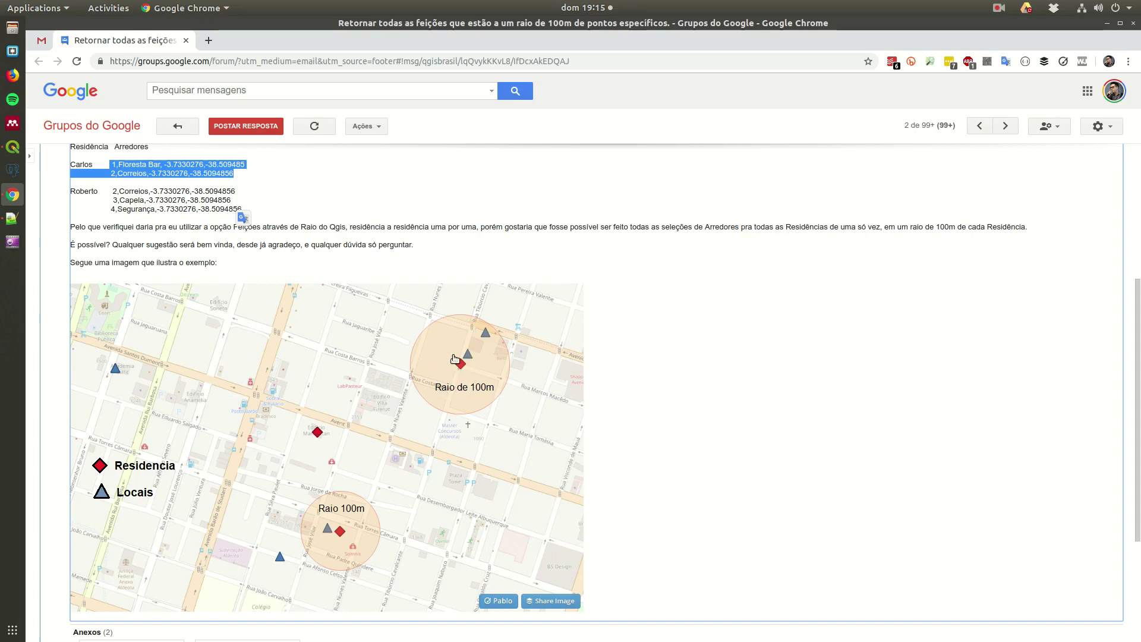
pyautogui.click(132, 198)
pyautogui.doubleClick(125, 164)
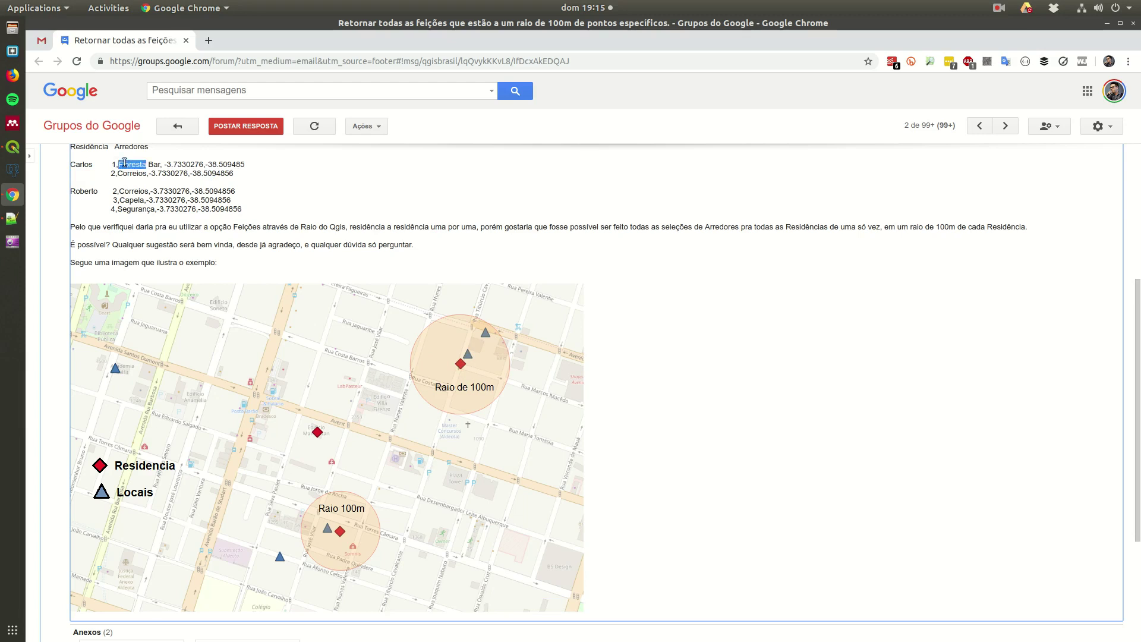
pyautogui.doubleClick(172, 164)
pyautogui.click(223, 168)
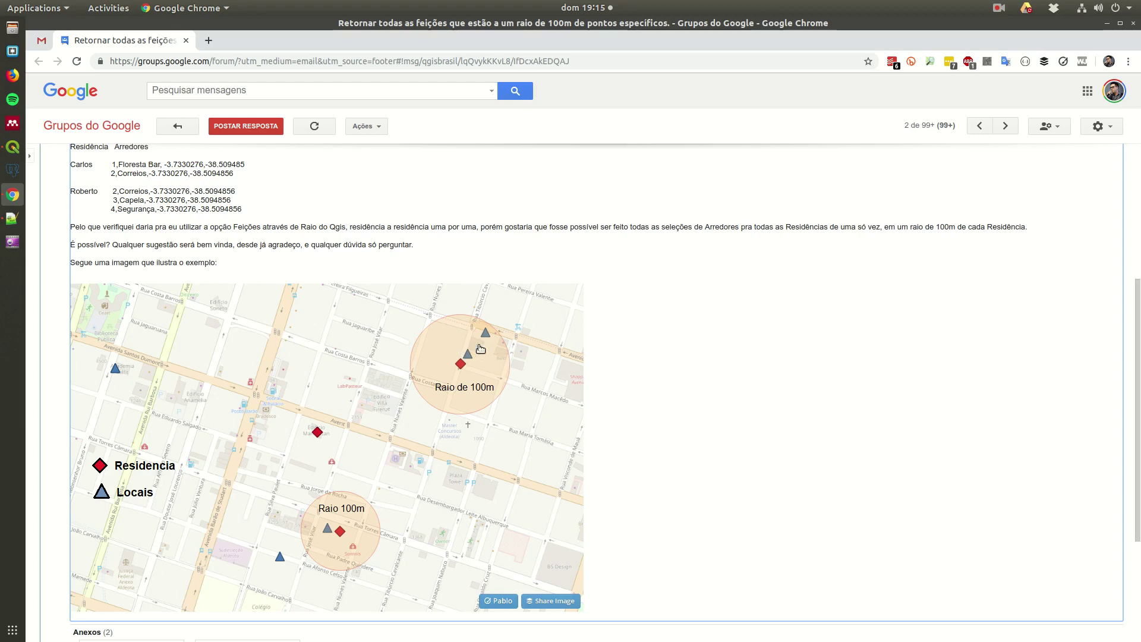
# Switch back to QGIS and open the residências layer's properties at the general layer information
pyautogui.hotkey('alt', 'Tab')
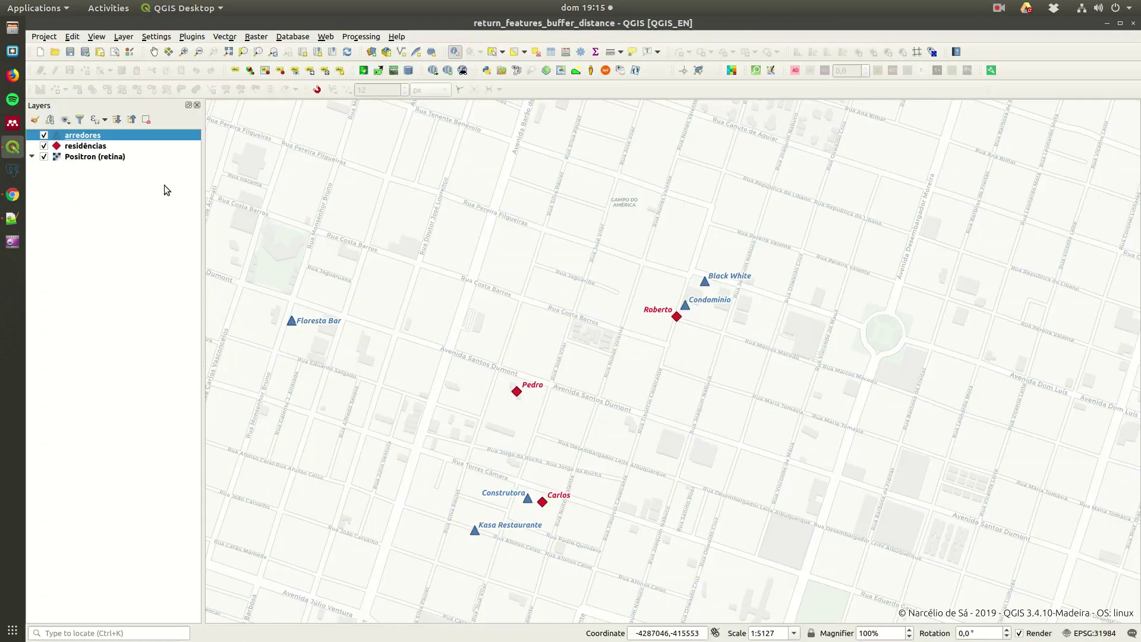
pyautogui.rightClick(77, 147)
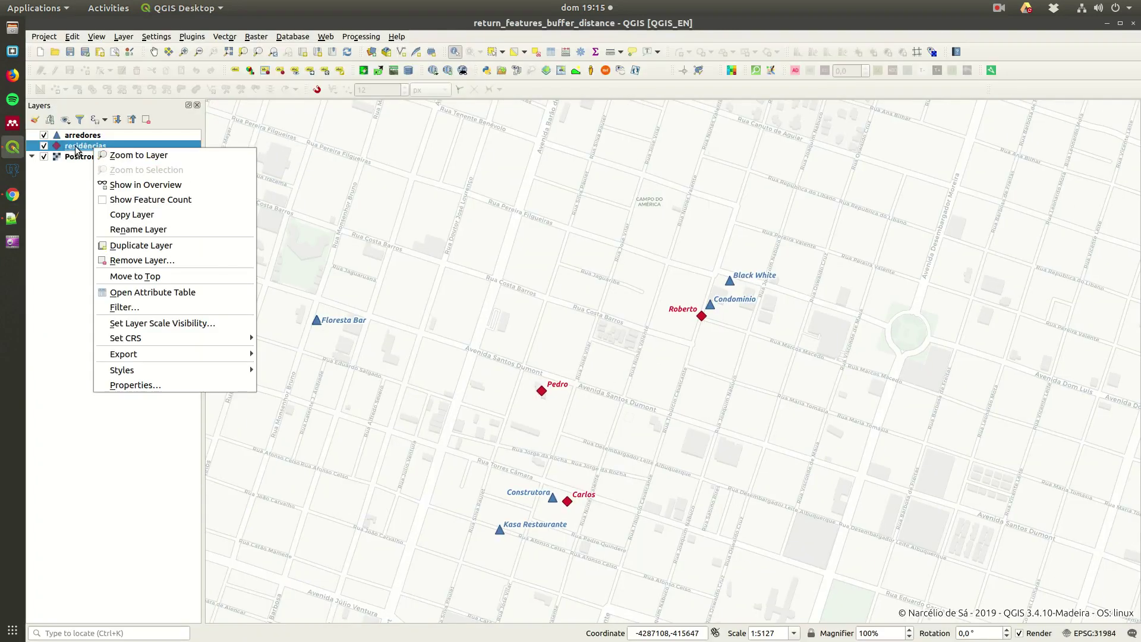
pyautogui.click(154, 385)
pyautogui.click(222, 113)
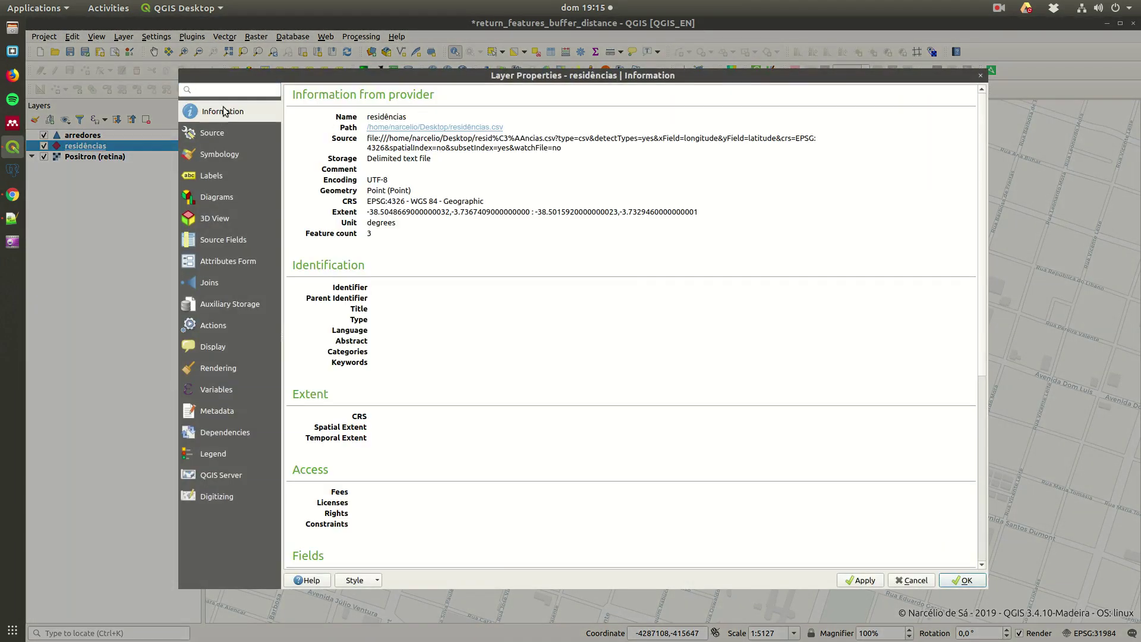
# Look through the residências layer's property pages from Source to Attributes Form
pyautogui.press('Down')
pyautogui.press('Down')
pyautogui.press('Down')
pyautogui.press('Down')
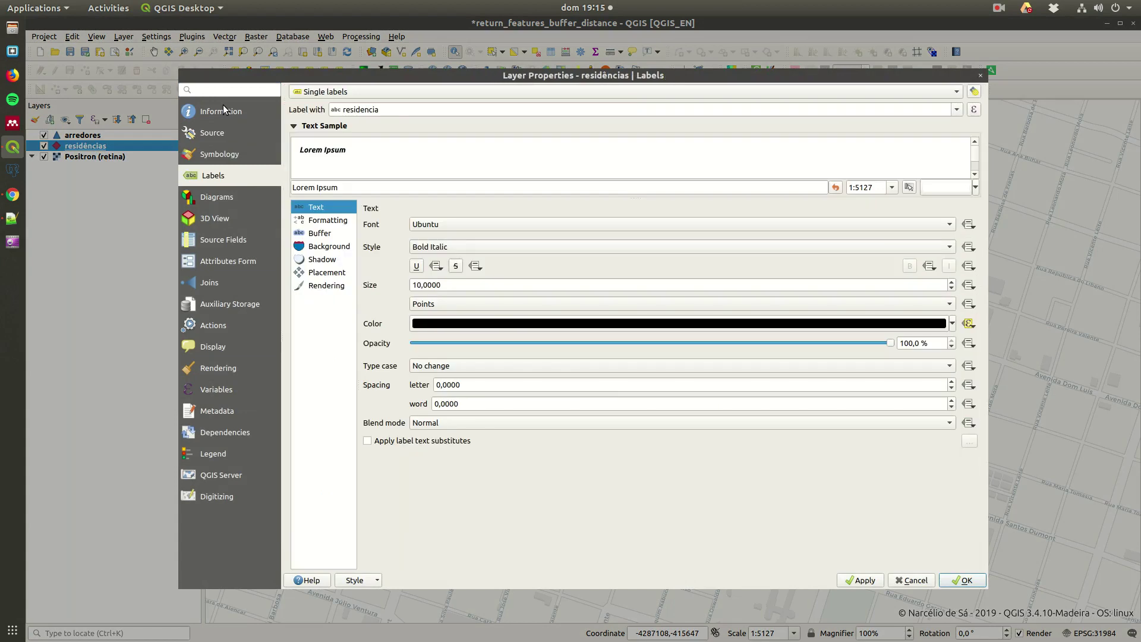
pyautogui.press('Down')
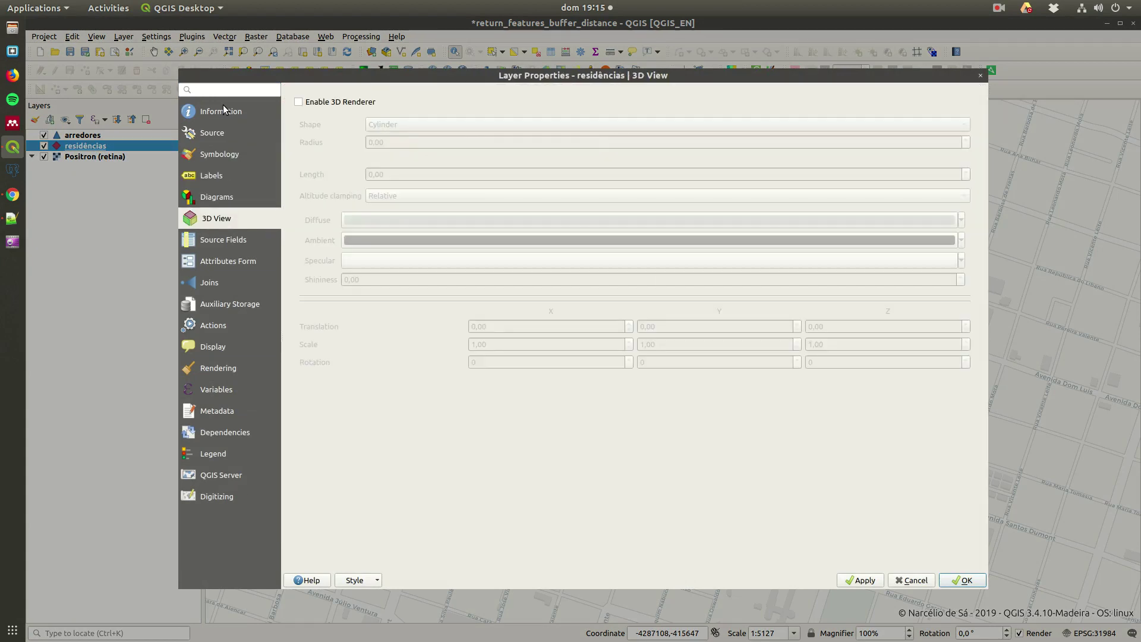
pyautogui.press('Down')
pyautogui.press('Down')
pyautogui.press('Up')
pyautogui.press('Down')
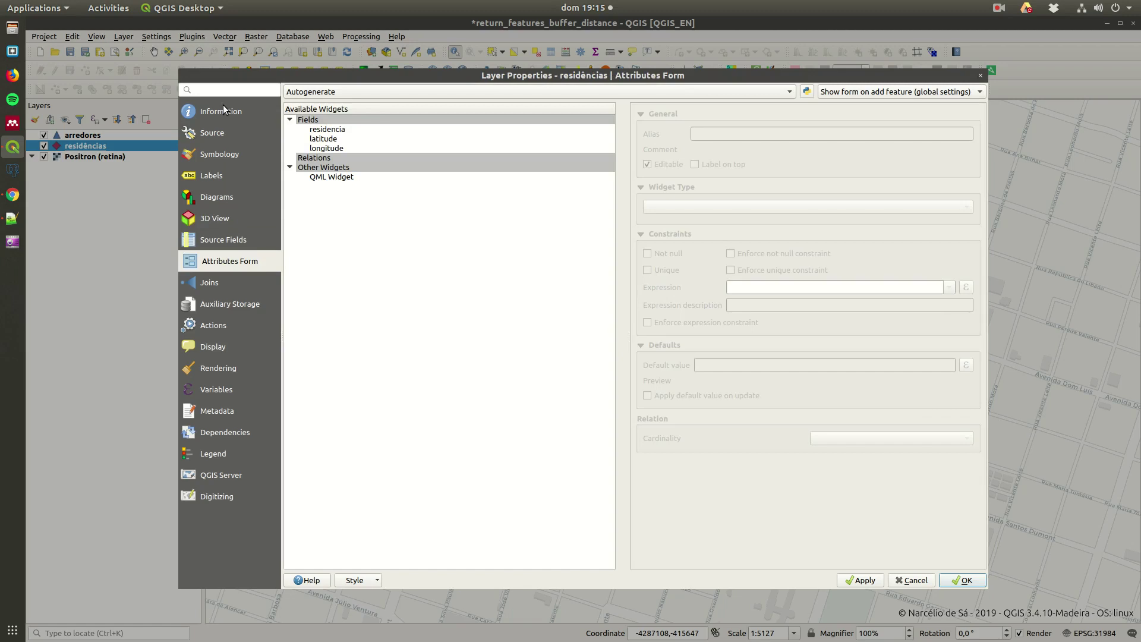
# Examine the global, project and layer variables available to the residências layer
pyautogui.click(219, 394)
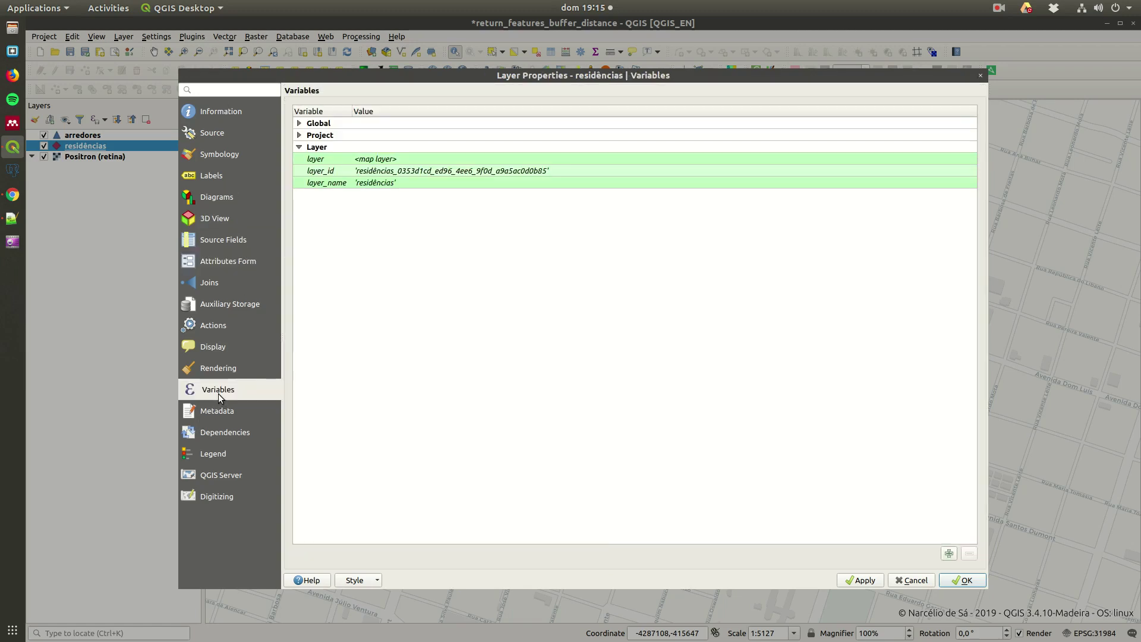
pyautogui.click(305, 122)
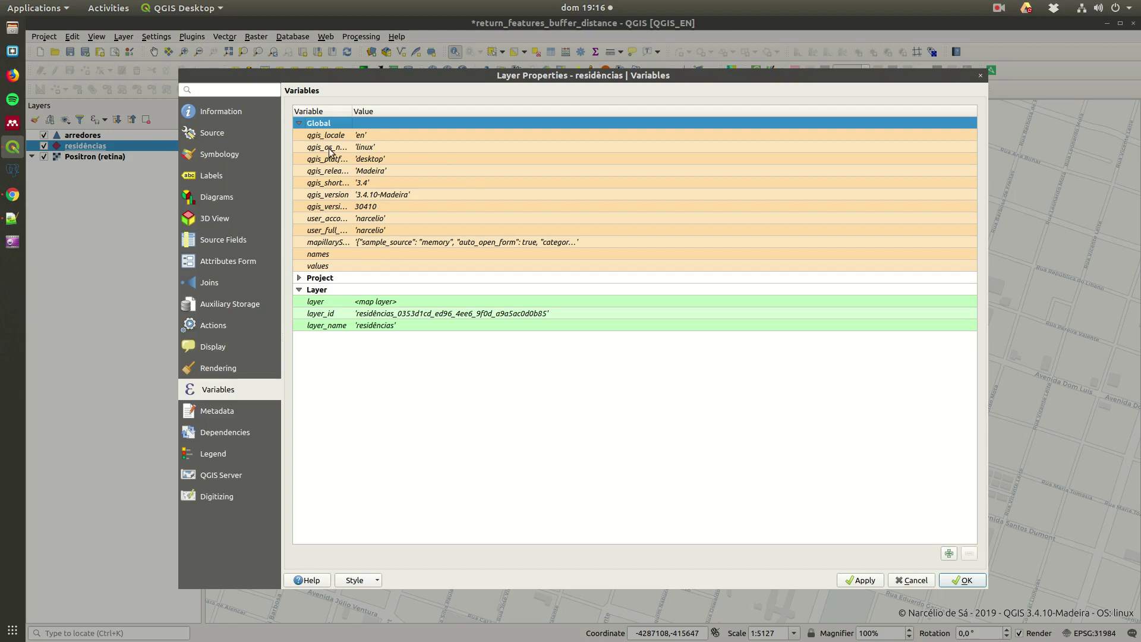
pyautogui.click(300, 123)
pyautogui.click(315, 136)
pyautogui.click(300, 135)
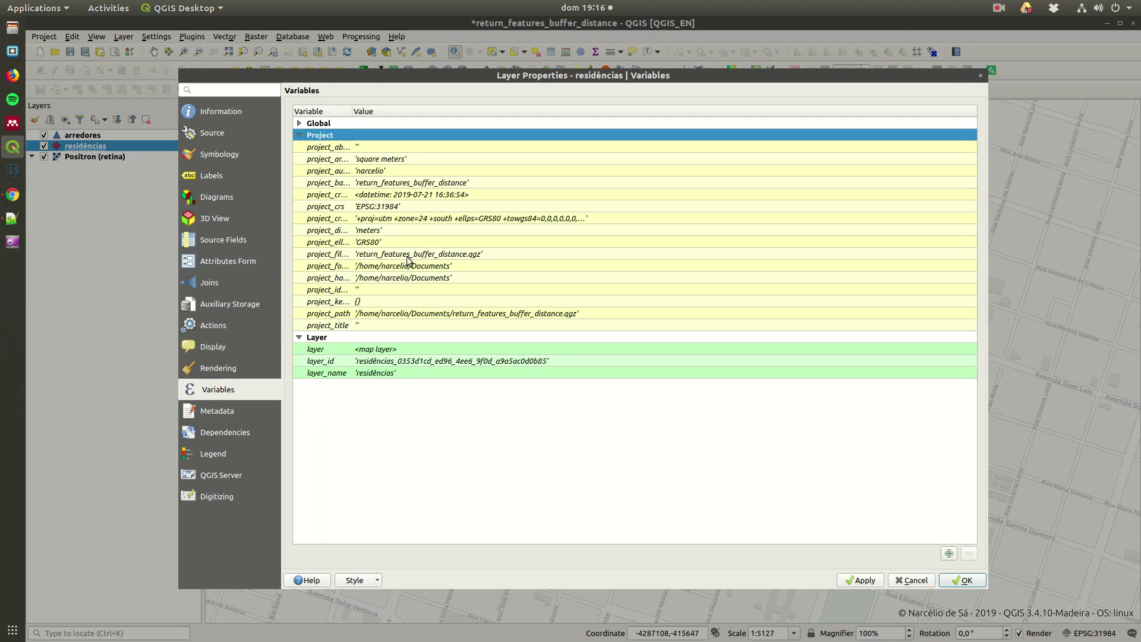
pyautogui.click(301, 135)
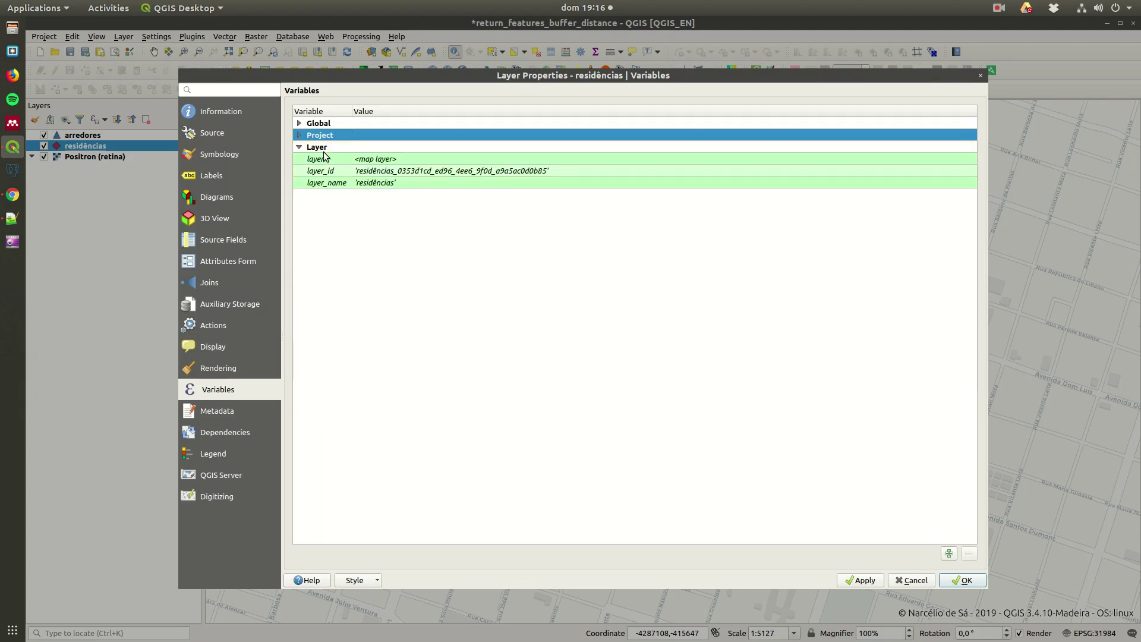
pyautogui.click(321, 147)
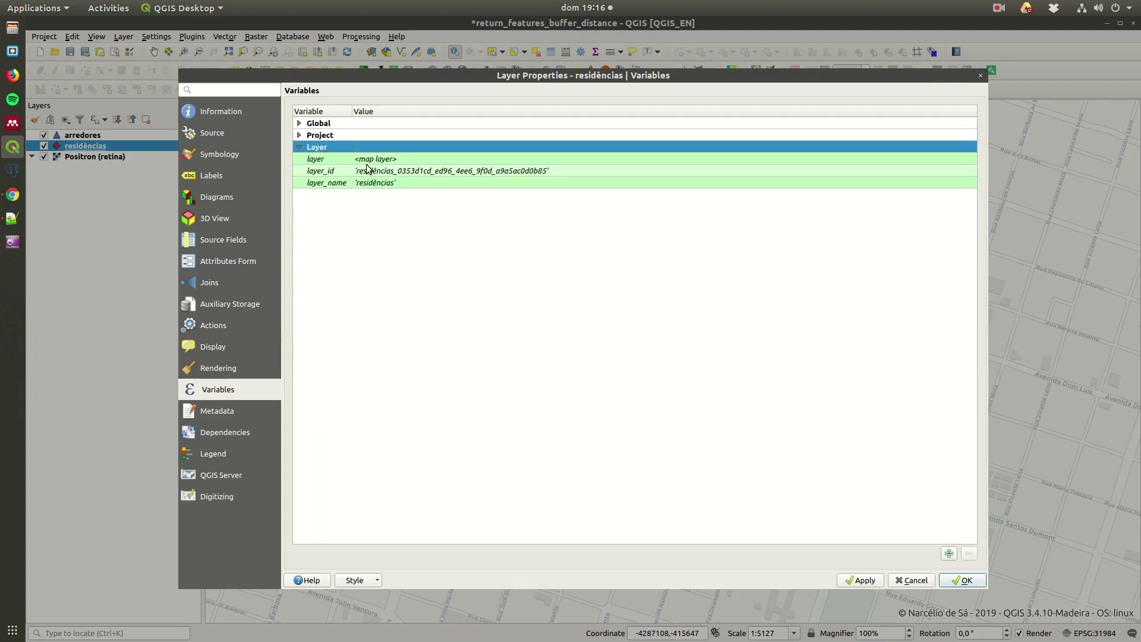
pyautogui.click(320, 173)
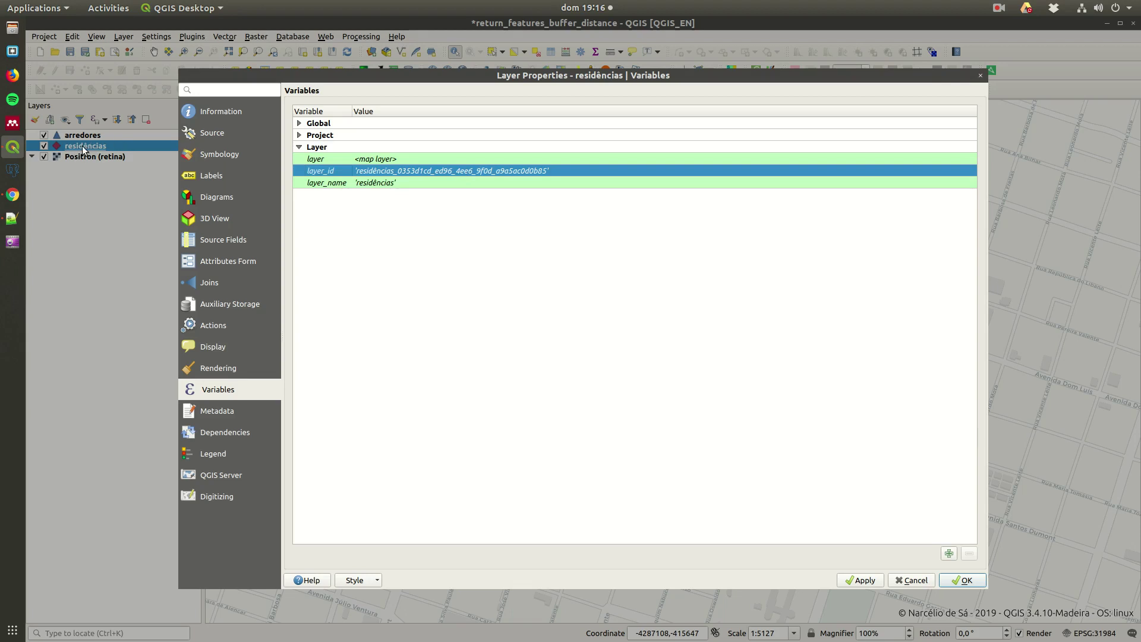
# Add a layer variable named buffer with the value 100 to residências and apply the layer properties
pyautogui.click(950, 555)
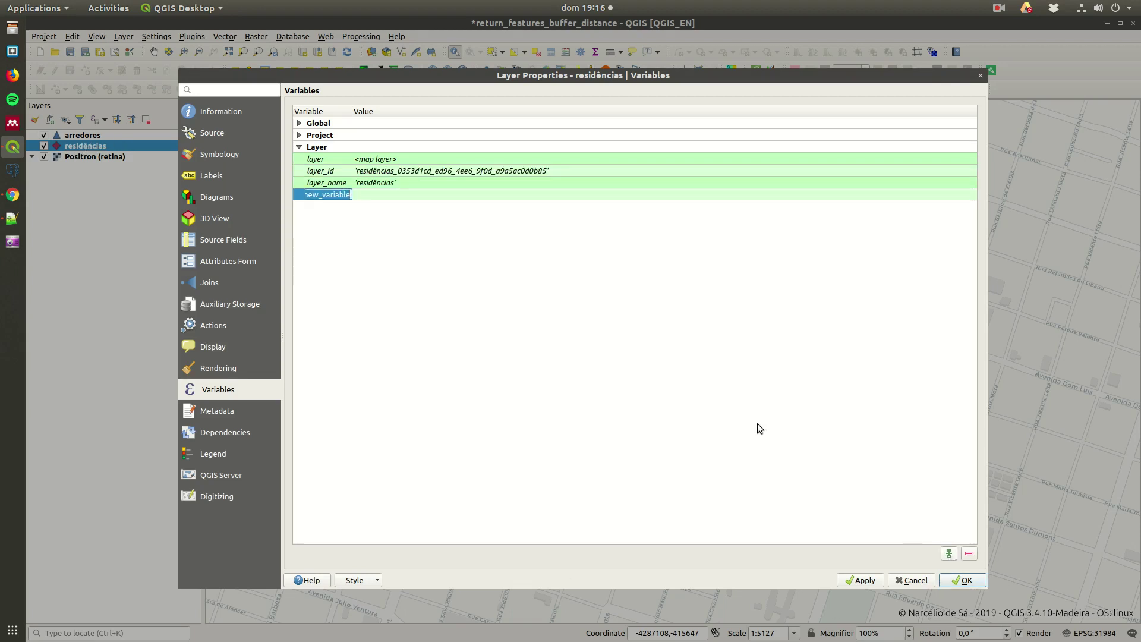
pyautogui.write('buffer')
pyautogui.press('Return')
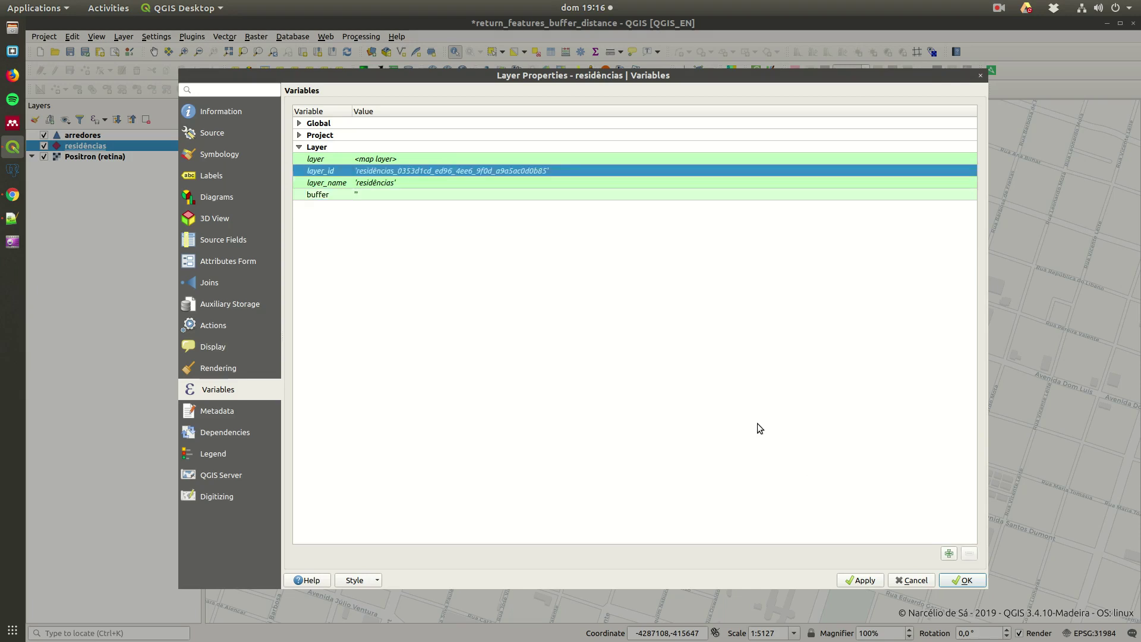
pyautogui.doubleClick(375, 194)
pyautogui.write('100')
pyautogui.press('Return')
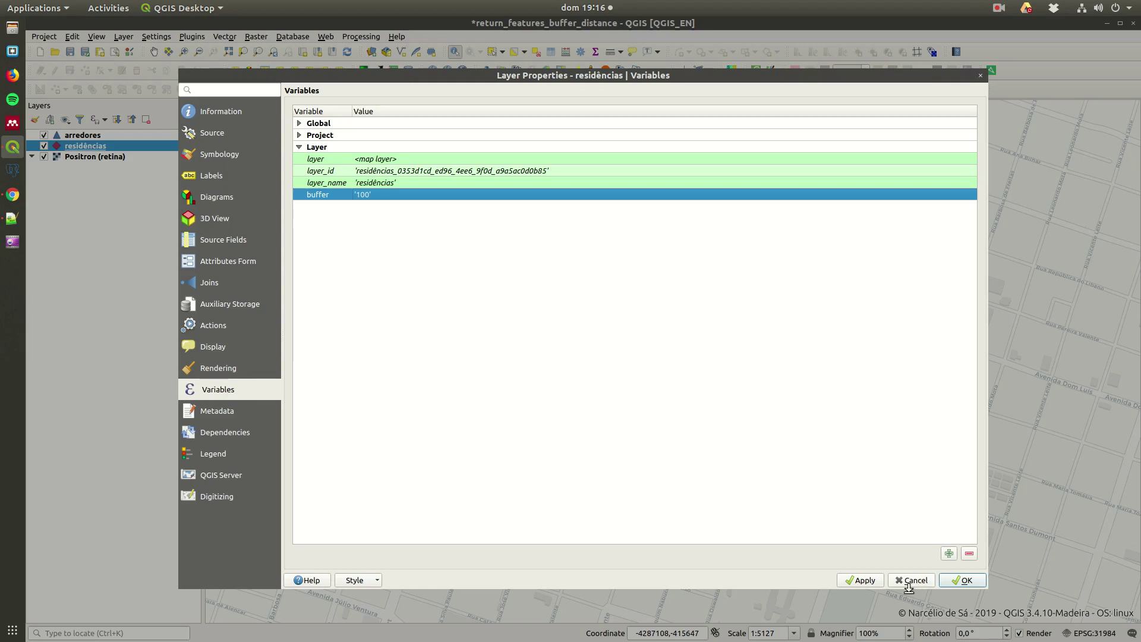
pyautogui.click(865, 585)
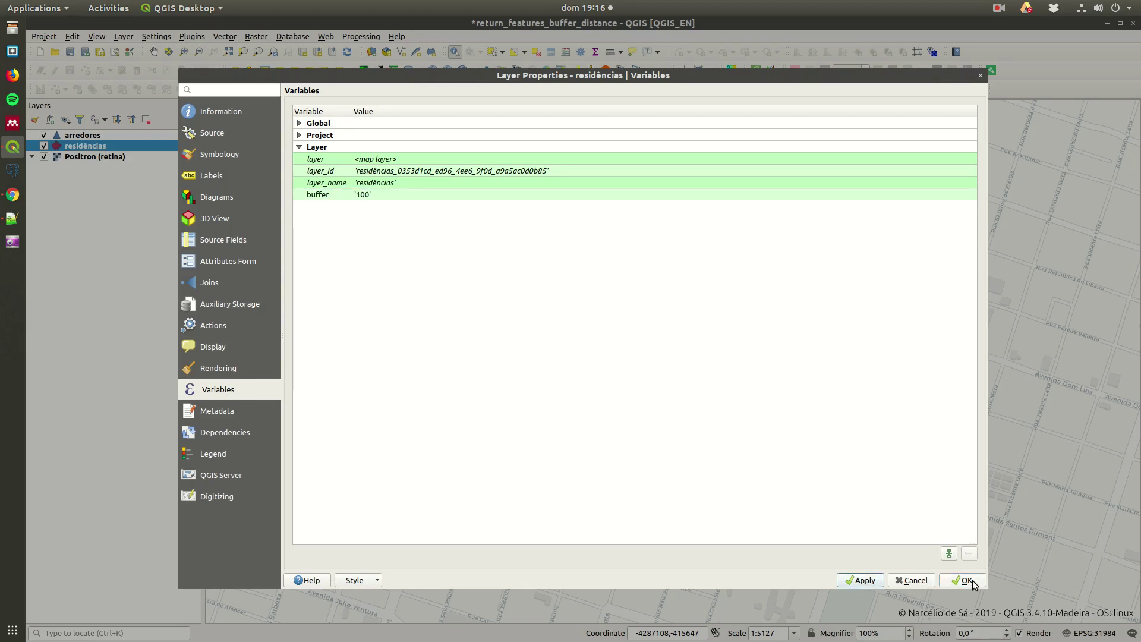
pyautogui.click(965, 581)
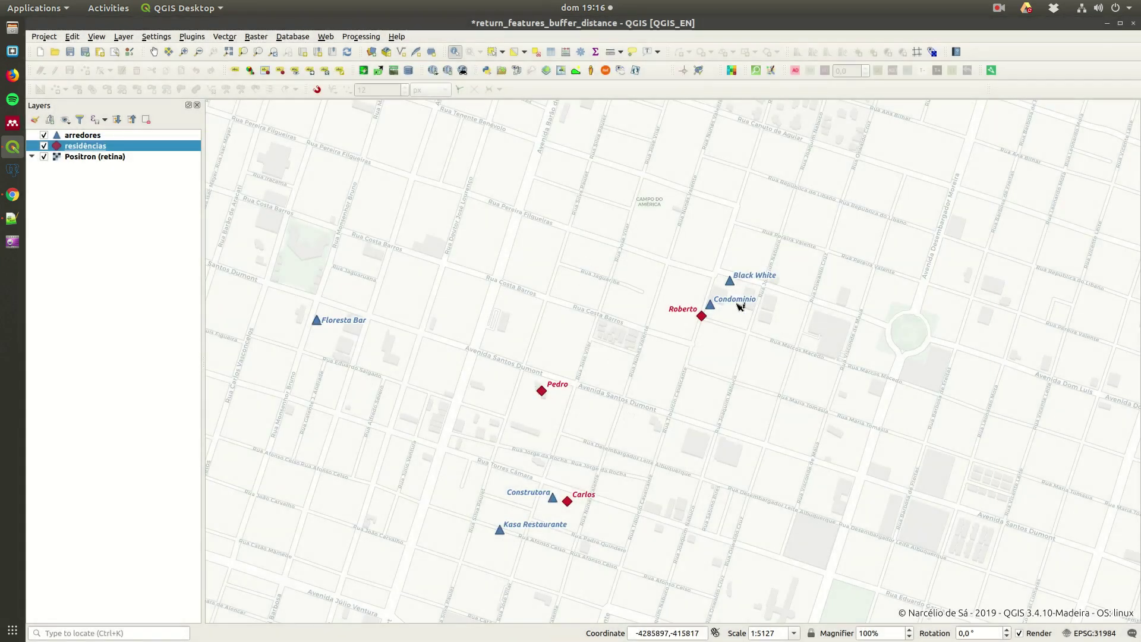
# Search the Processing Toolbox for buffer algorithms and close the toolbox again
pyautogui.moveTo(655, 278); pyautogui.dragTo(581, 277)
pyautogui.click(361, 36)
pyautogui.click(366, 45)
pyautogui.click(928, 141)
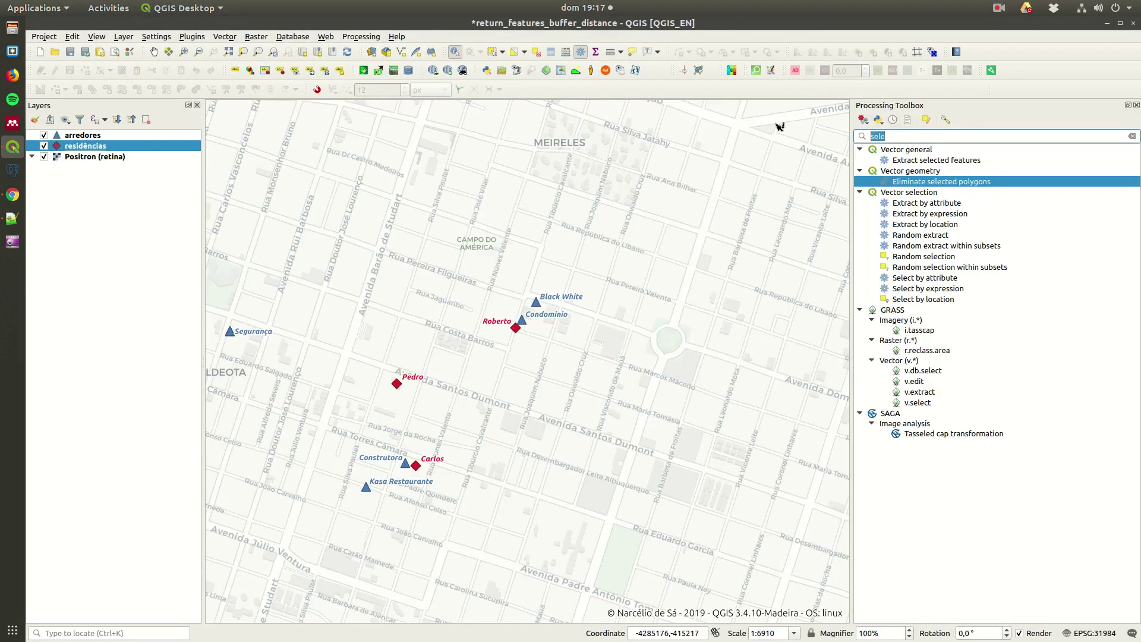
pyautogui.press('BackSpace')
pyautogui.press('BackSpace')
pyautogui.press('BackSpace')
pyautogui.press('BackSpace')
pyautogui.write('buufer')
pyautogui.hotkey('ctrl', 'a')
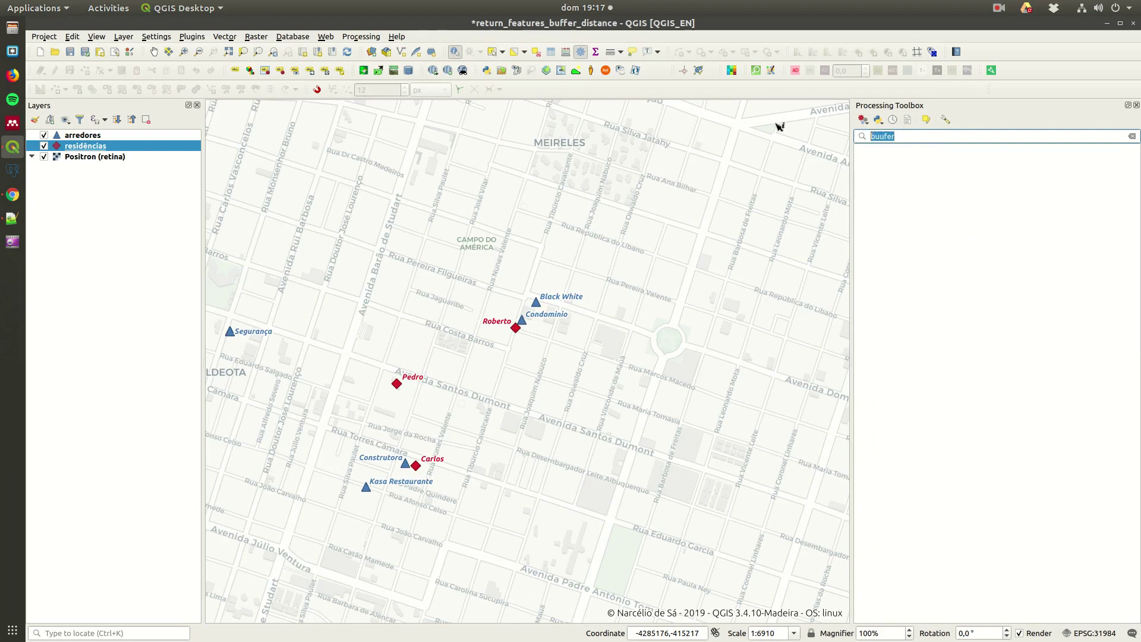
pyautogui.write('buffer')
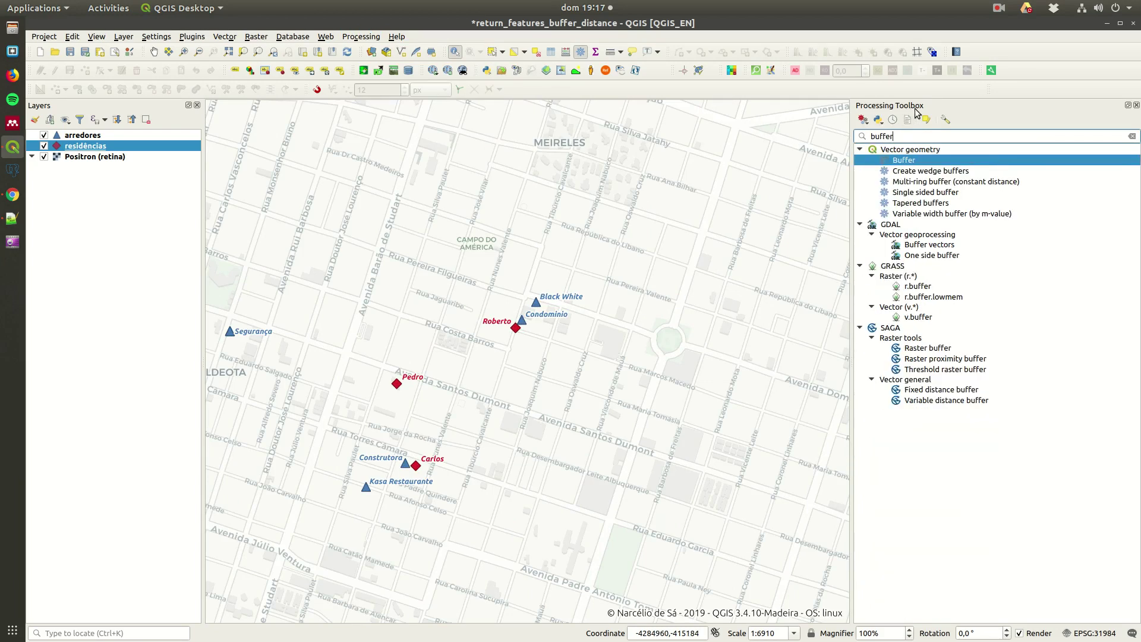
pyautogui.moveTo(548, 223); pyautogui.dragTo(613, 211)
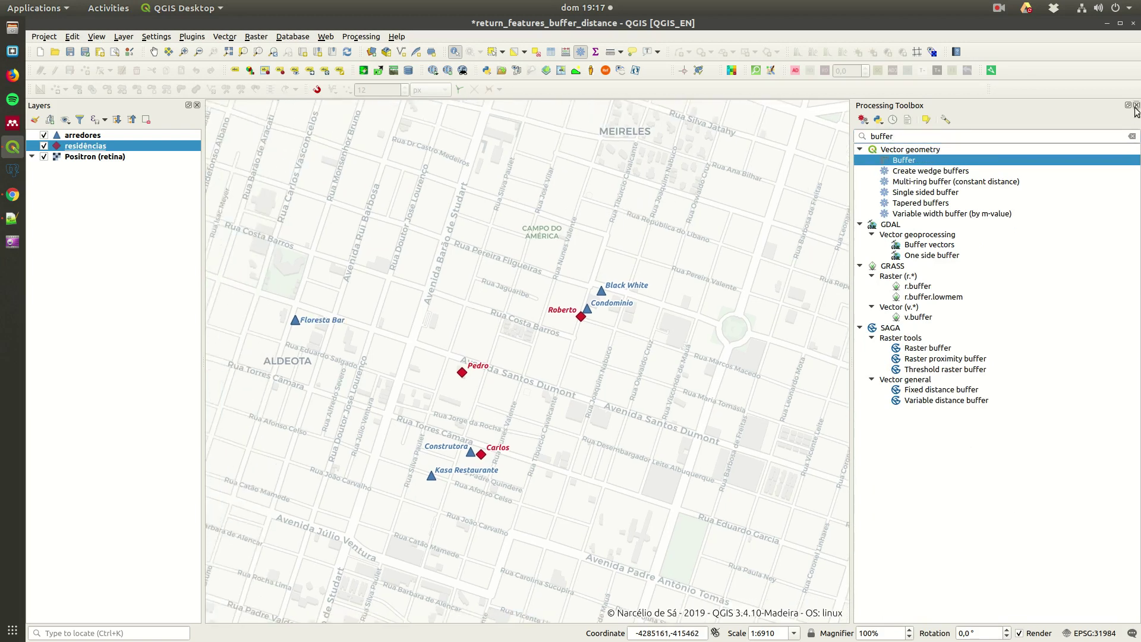
pyautogui.click(1137, 111)
pyautogui.scroll(2, 752, 231)
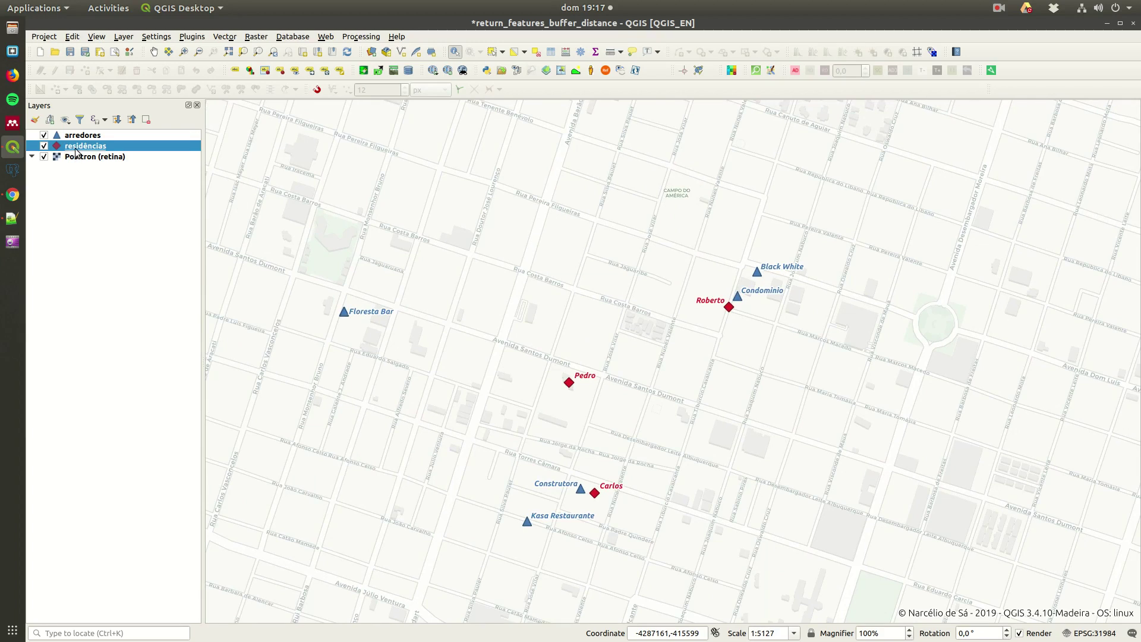
# Show the live layer styling for residências and change its symbology from a single symbol to Rule-based
pyautogui.click(35, 122)
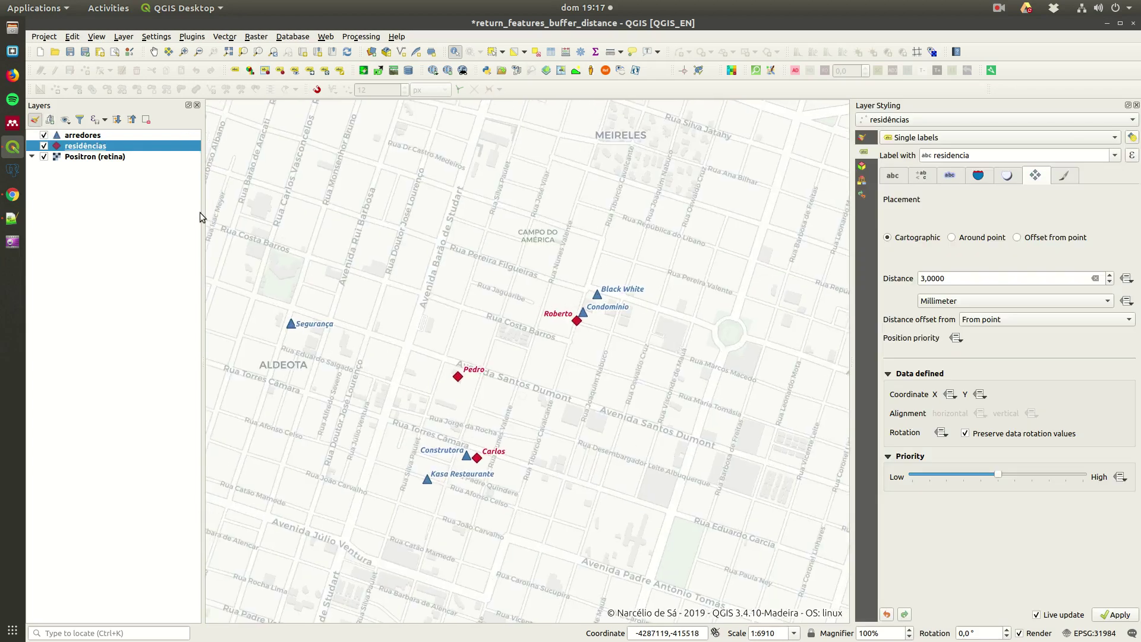
pyautogui.moveTo(204, 212); pyautogui.dragTo(157, 213)
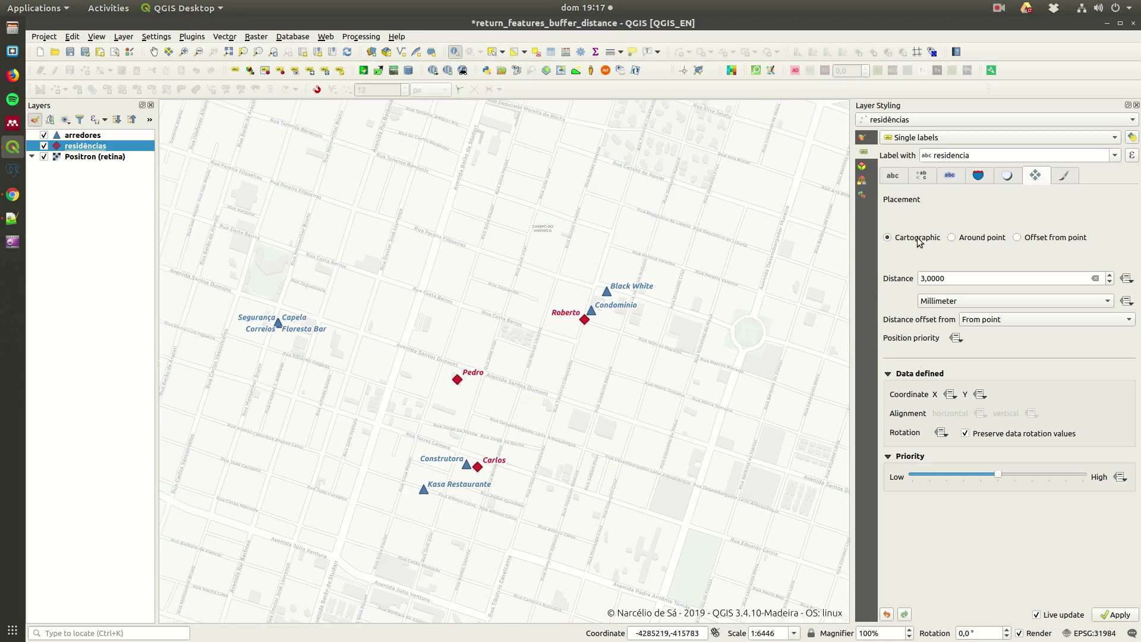
pyautogui.click(862, 139)
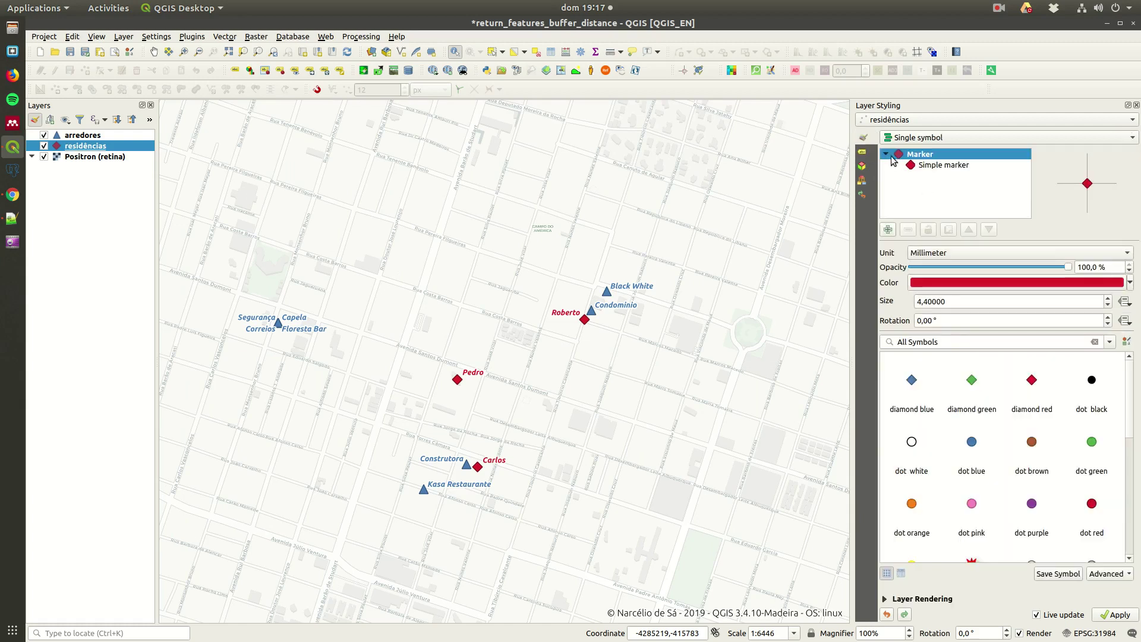
pyautogui.click(927, 166)
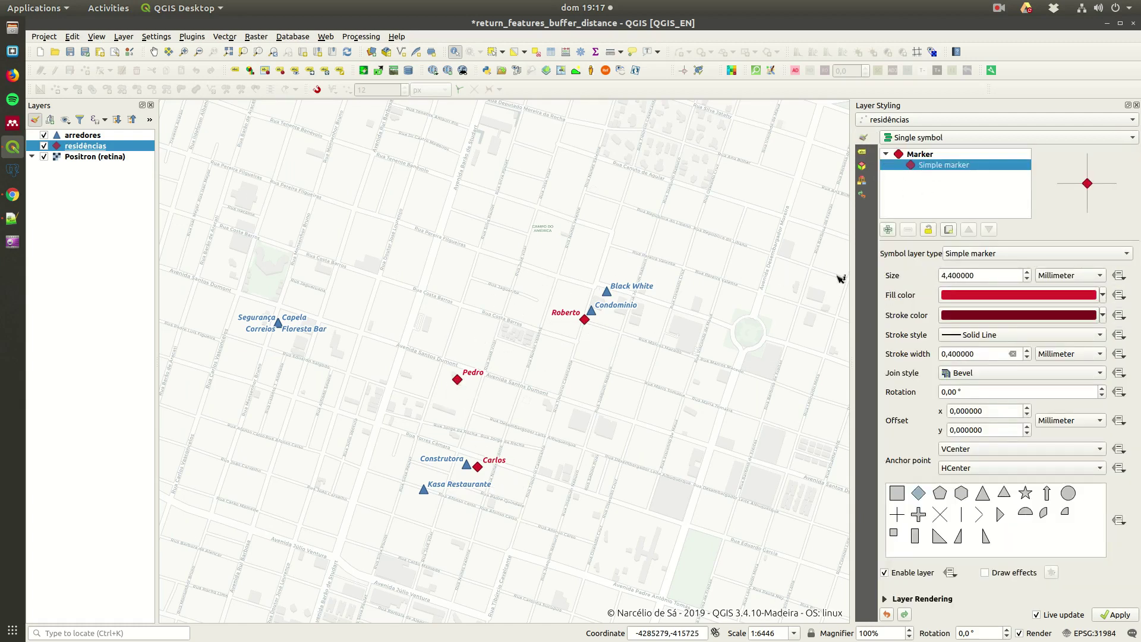
pyautogui.click(925, 138)
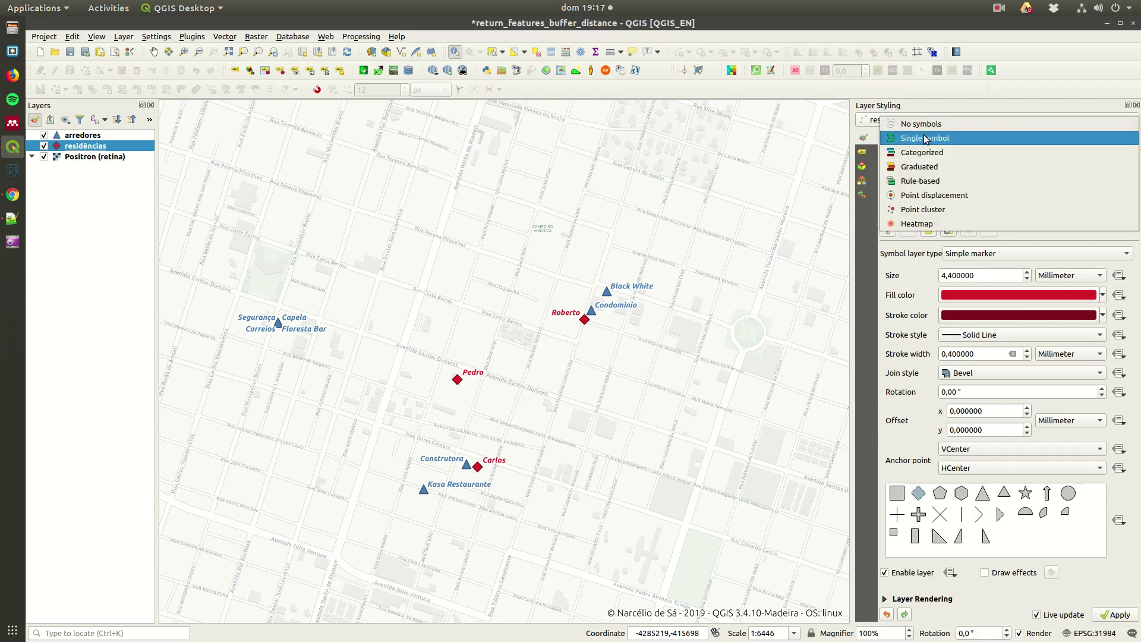
pyautogui.click(921, 180)
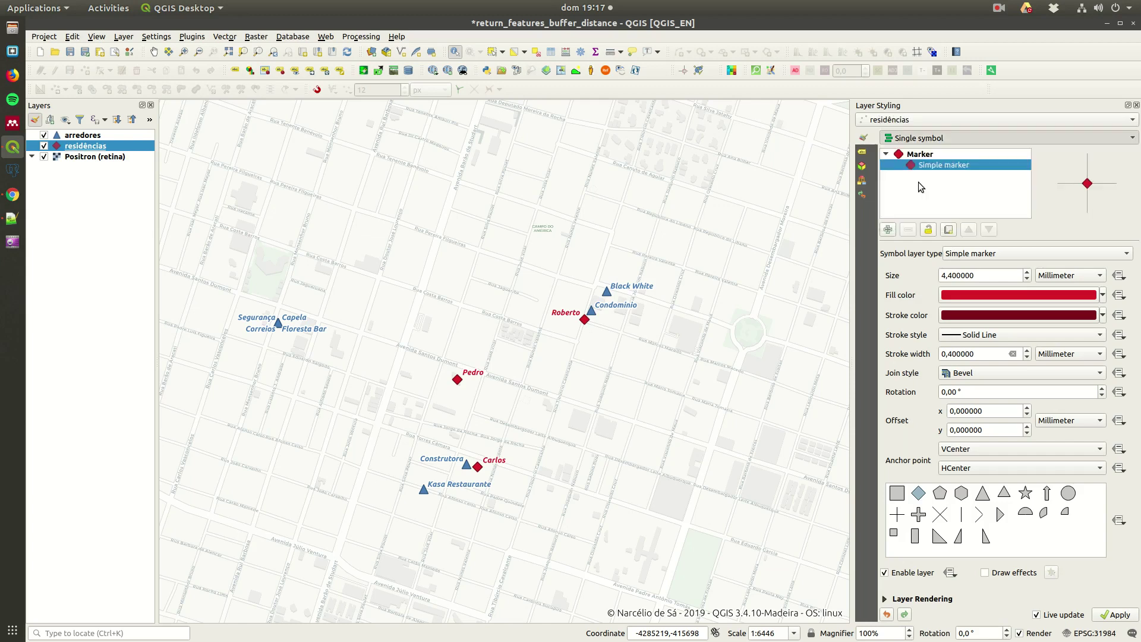
# Label the existing rule of the residências layer Residências and return to the rule list
pyautogui.doubleClick(933, 162)
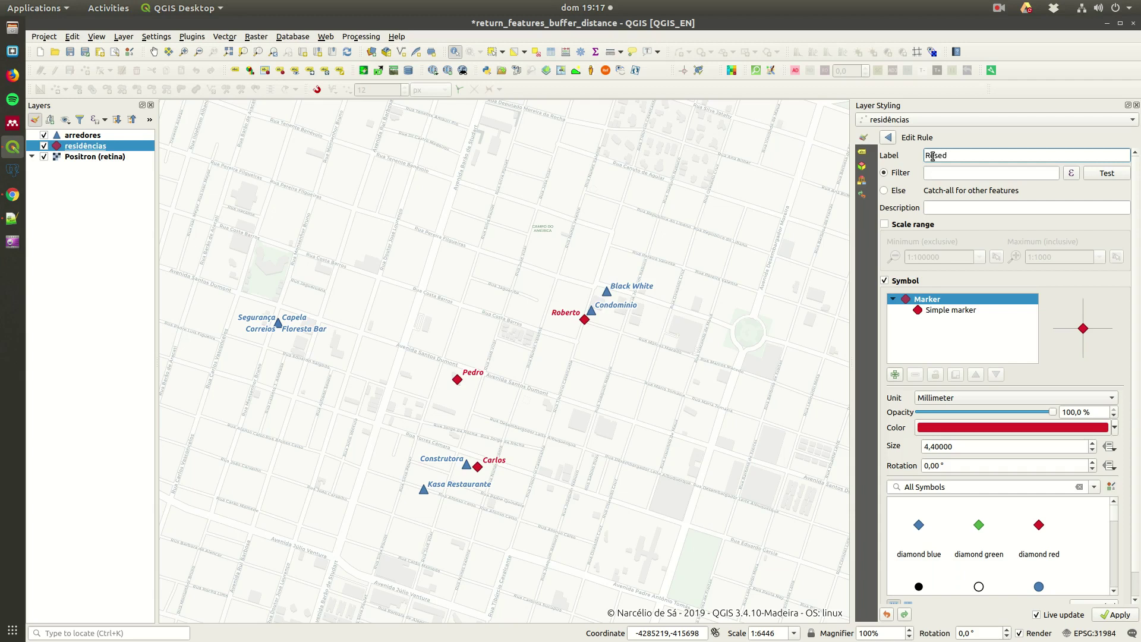
pyautogui.write('Resed')
pyautogui.press('BackSpace')
pyautogui.press('BackSpace')
pyautogui.click(889, 137)
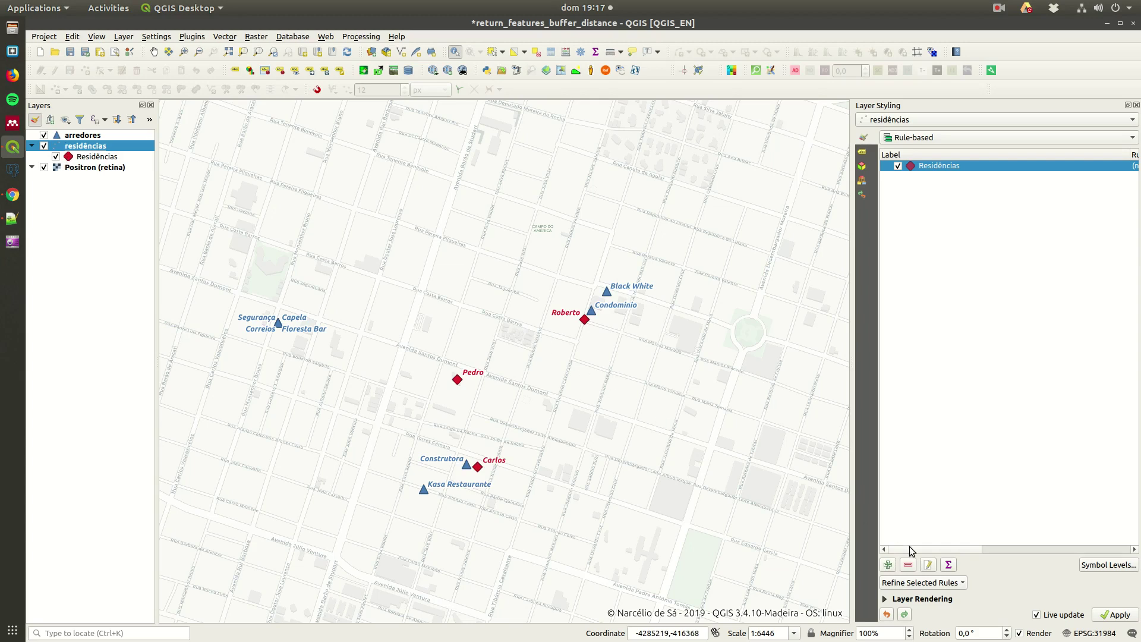
# Add a second rule labelled Buffer to the residências layer and open its simple marker settings
pyautogui.click(930, 375)
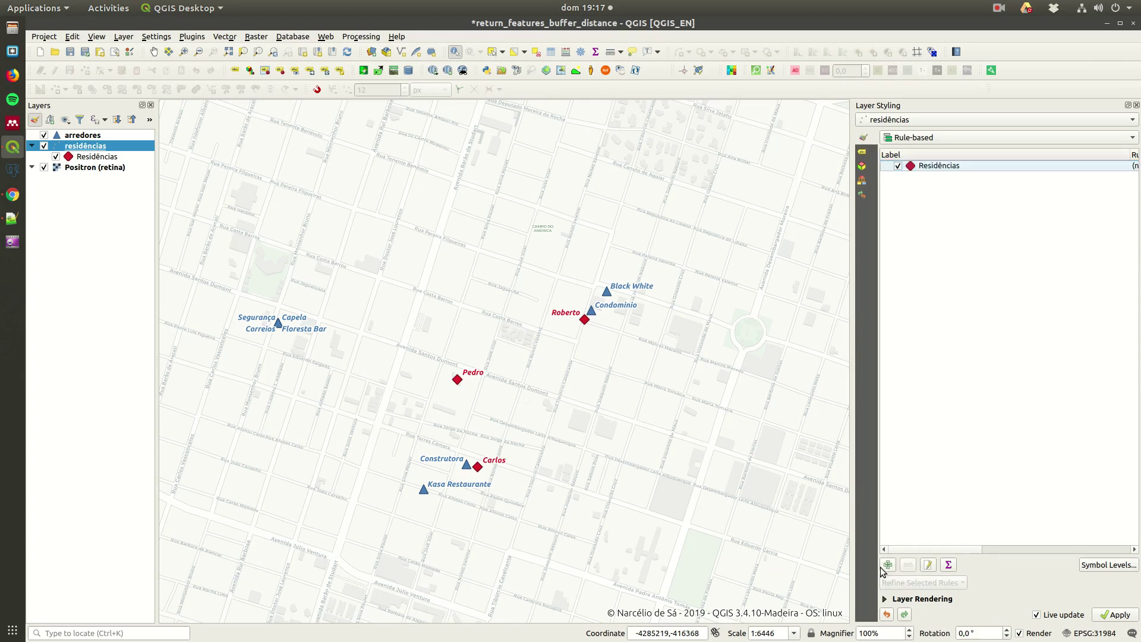
pyautogui.doubleClick(901, 489)
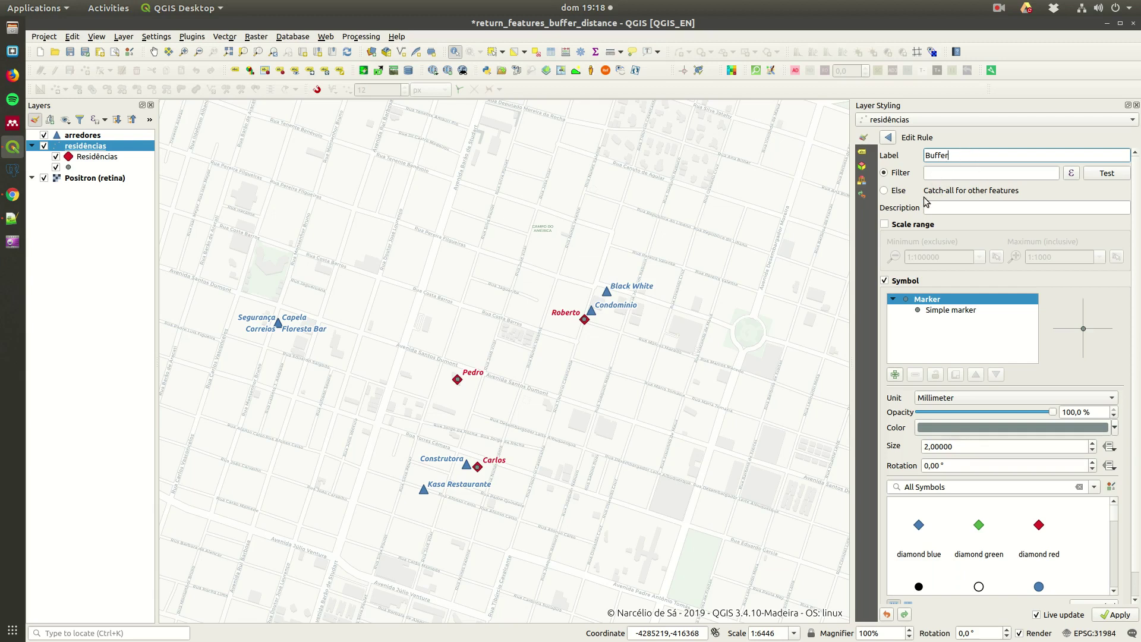
pyautogui.click(947, 312)
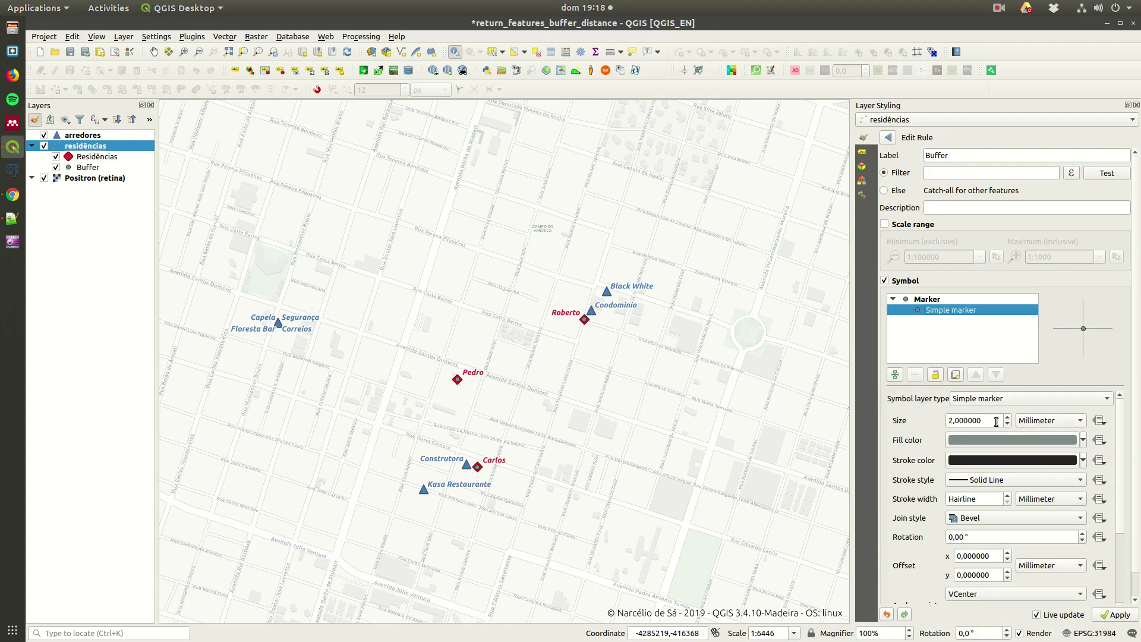
# Set the Buffer rule's simple marker size to 100 with Map Units as the unit
pyautogui.moveTo(493, 287); pyautogui.dragTo(524, 296)
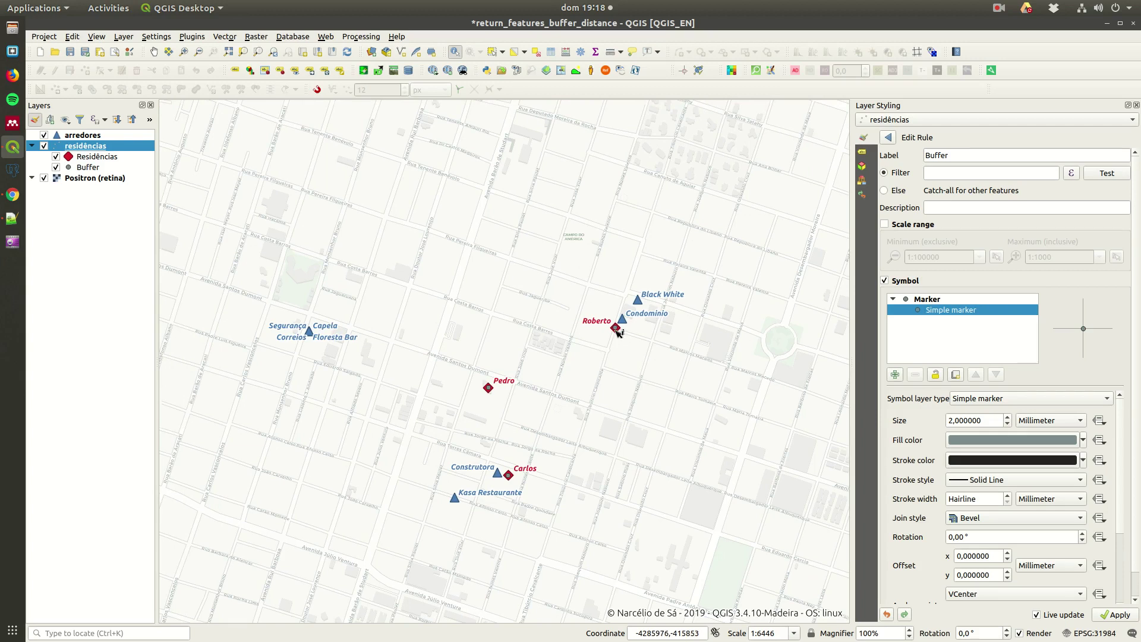
pyautogui.scroll(1, 616, 330)
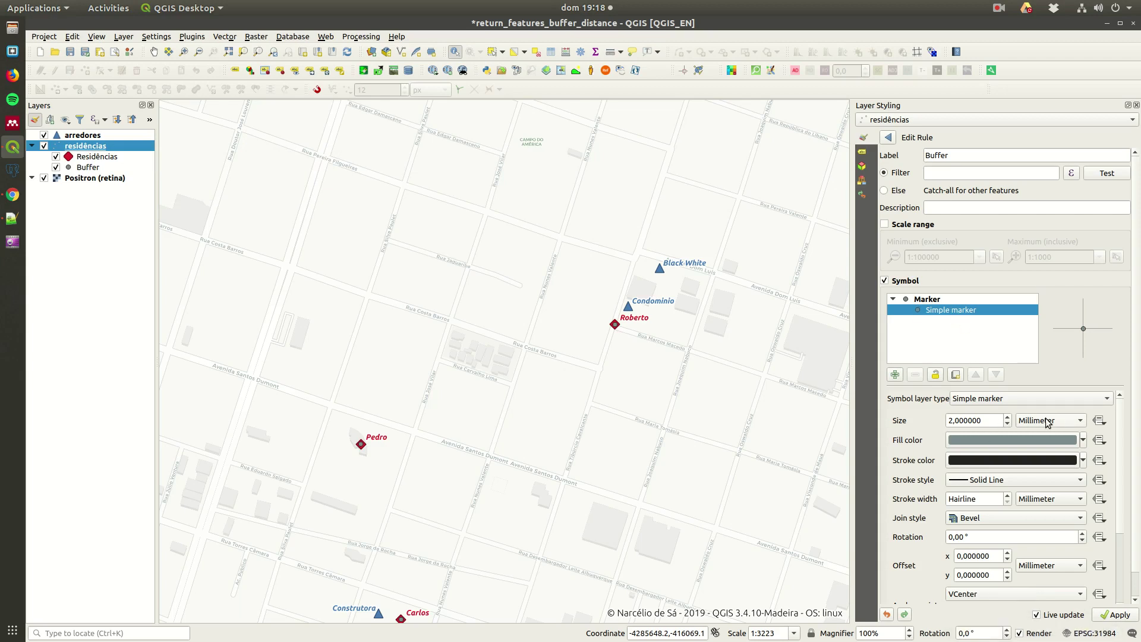
pyautogui.tripleClick(996, 417)
pyautogui.write('100')
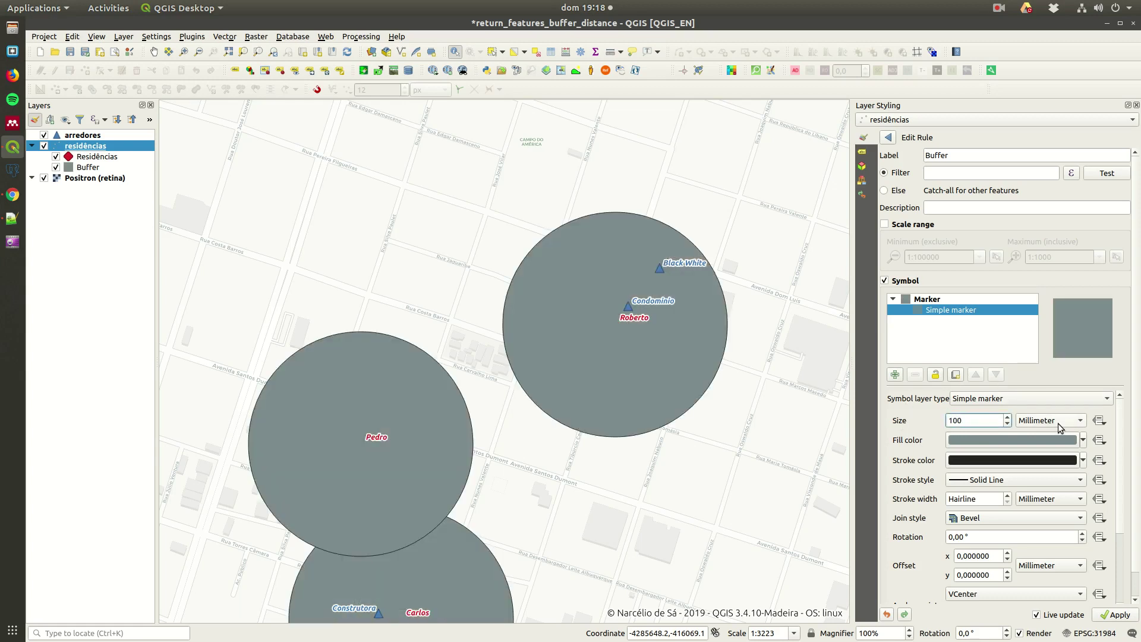
pyautogui.click(1059, 423)
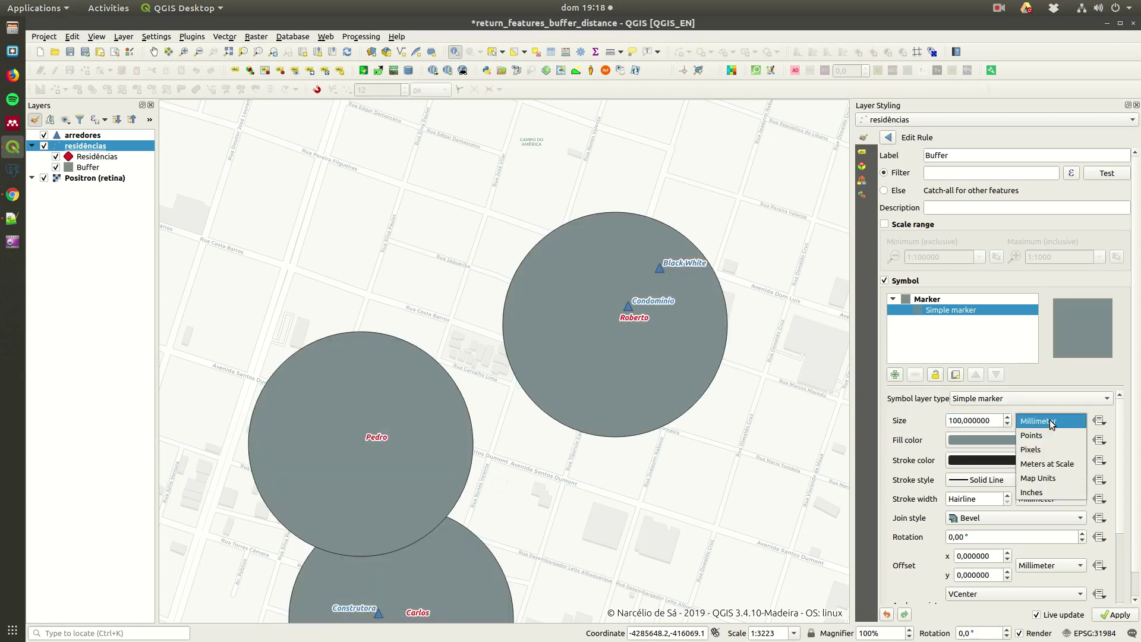
pyautogui.click(1043, 479)
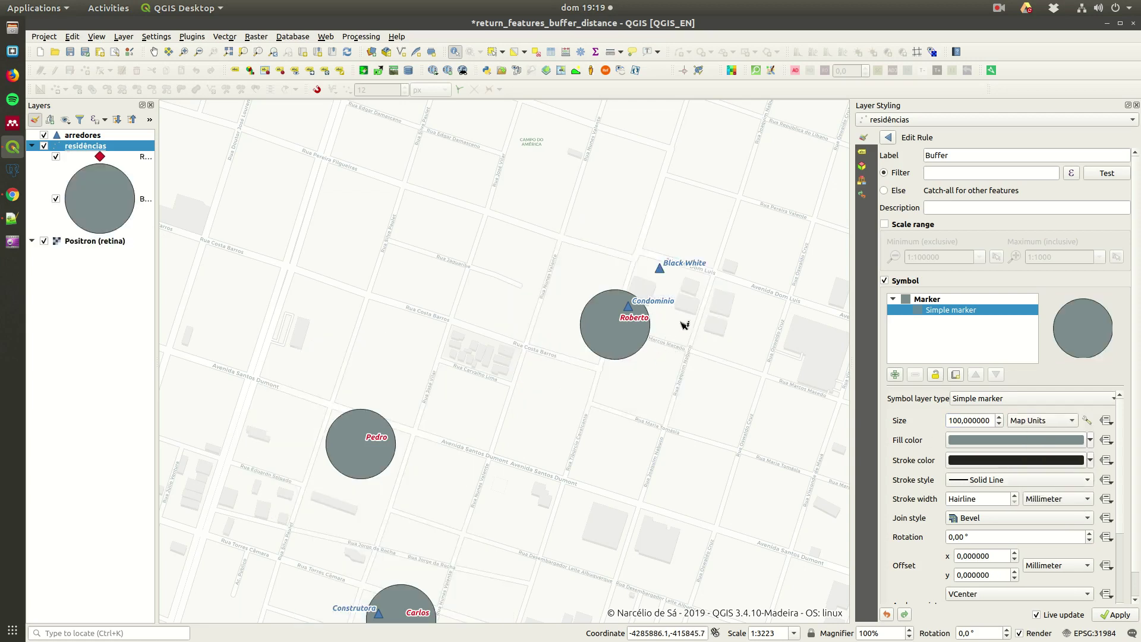
pyautogui.moveTo(685, 325); pyautogui.dragTo(663, 330)
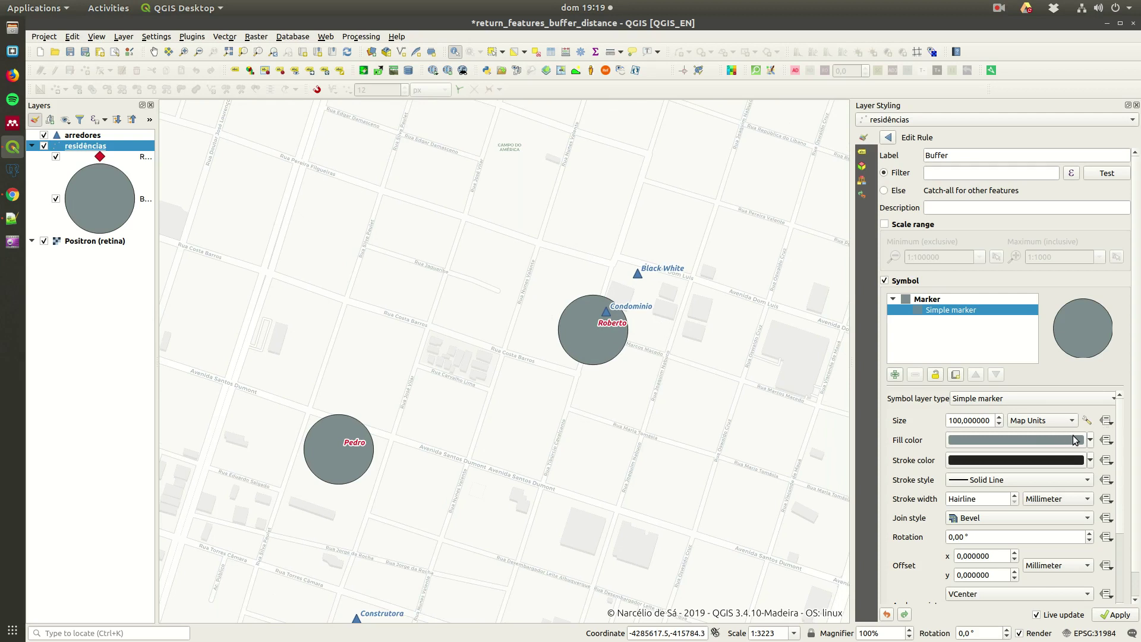
# Override the Buffer marker's size with the buffer layer variable
pyautogui.click(1107, 422)
pyautogui.moveTo(1032, 525)
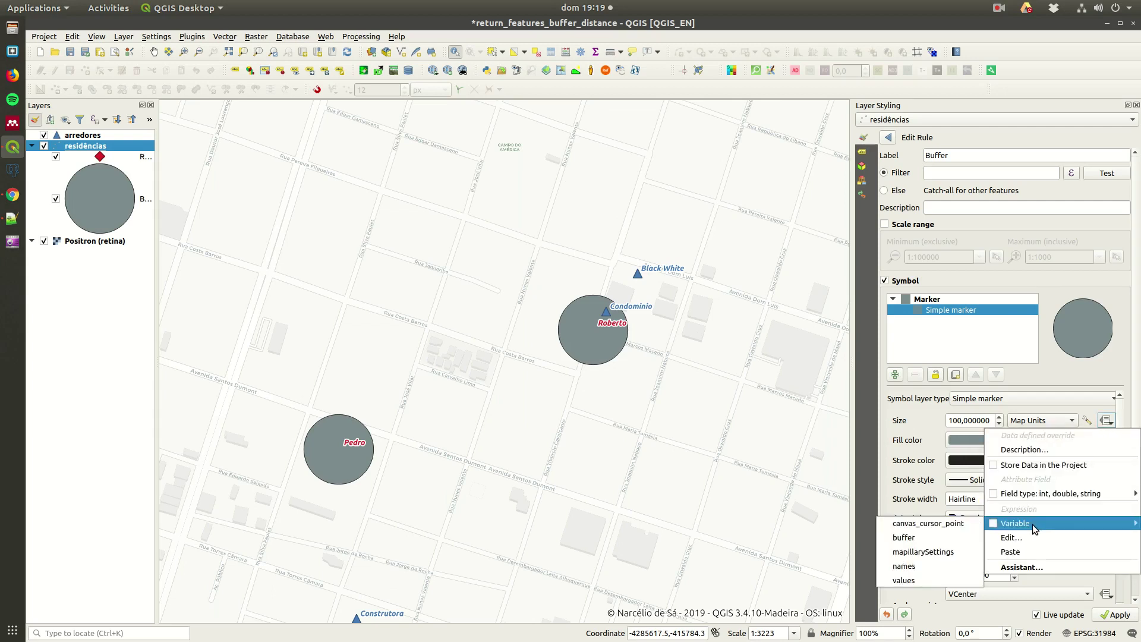
pyautogui.click(916, 545)
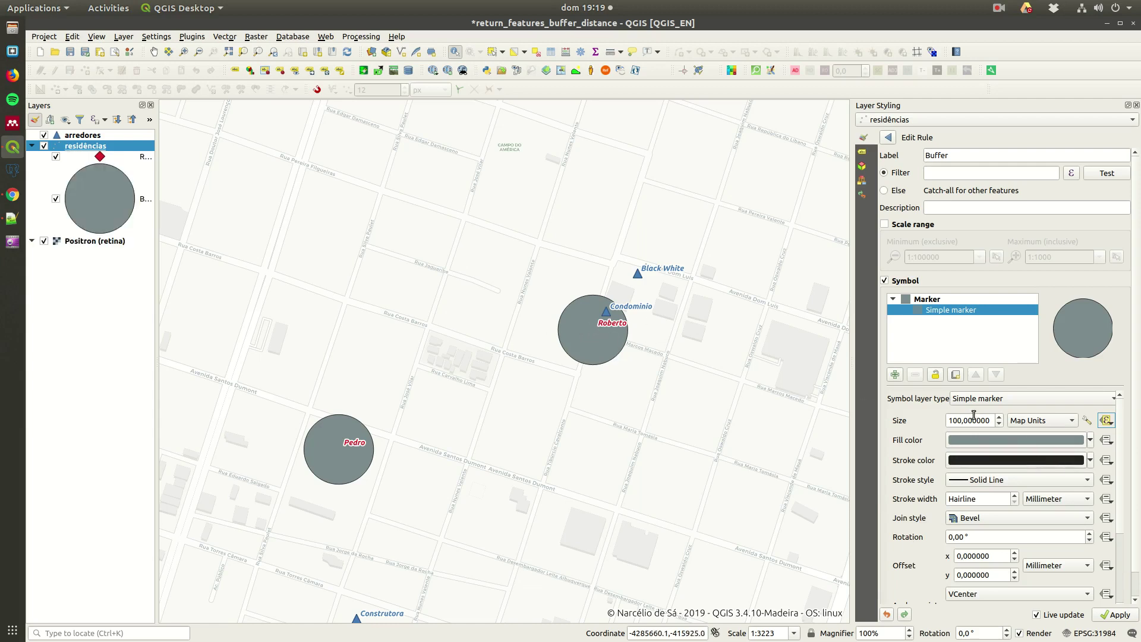
# Set the Buffer marker's fixed size to 200 to test the variable override and return to the rule list
pyautogui.moveTo(952, 422); pyautogui.dragTo(954, 424)
pyautogui.write('20')
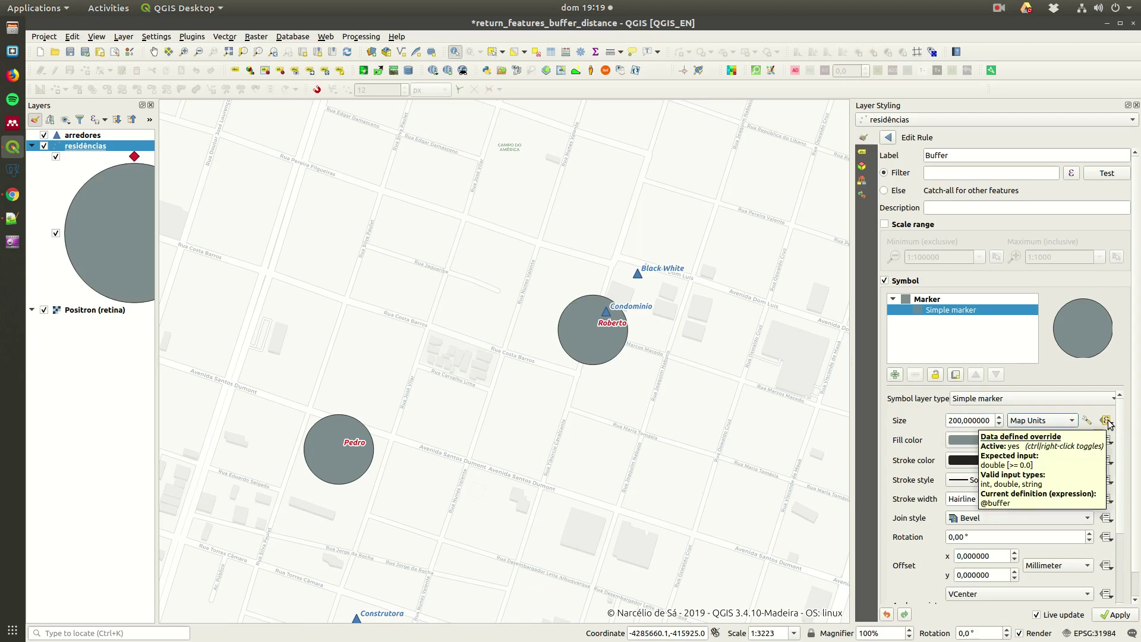
pyautogui.moveTo(637, 374); pyautogui.dragTo(581, 375)
pyautogui.moveTo(566, 323); pyautogui.dragTo(702, 293)
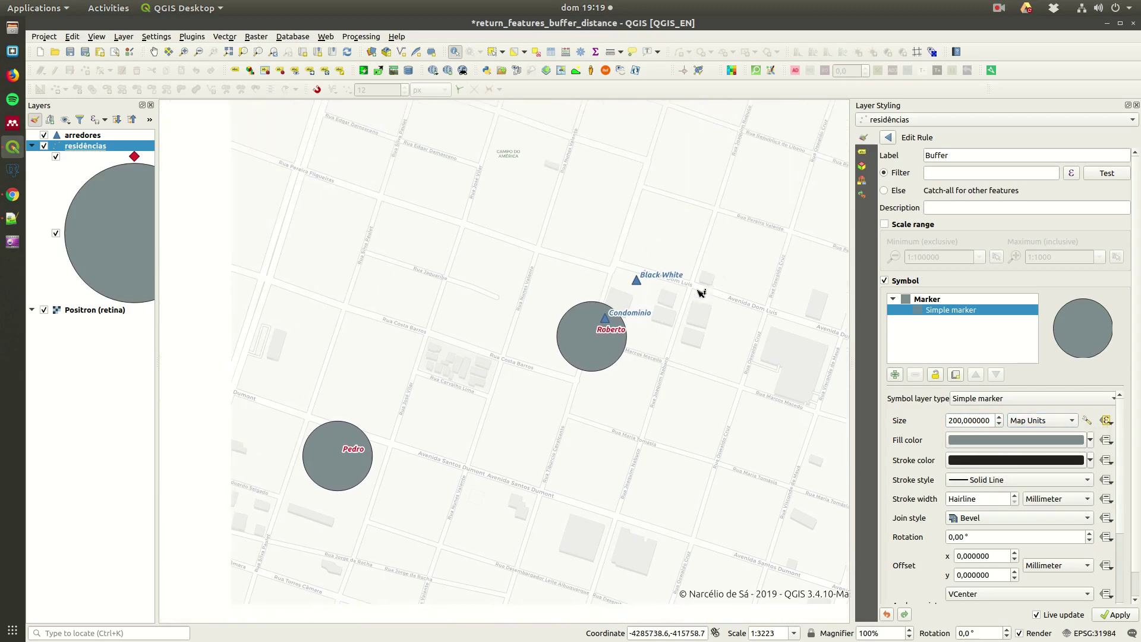
pyautogui.click(889, 137)
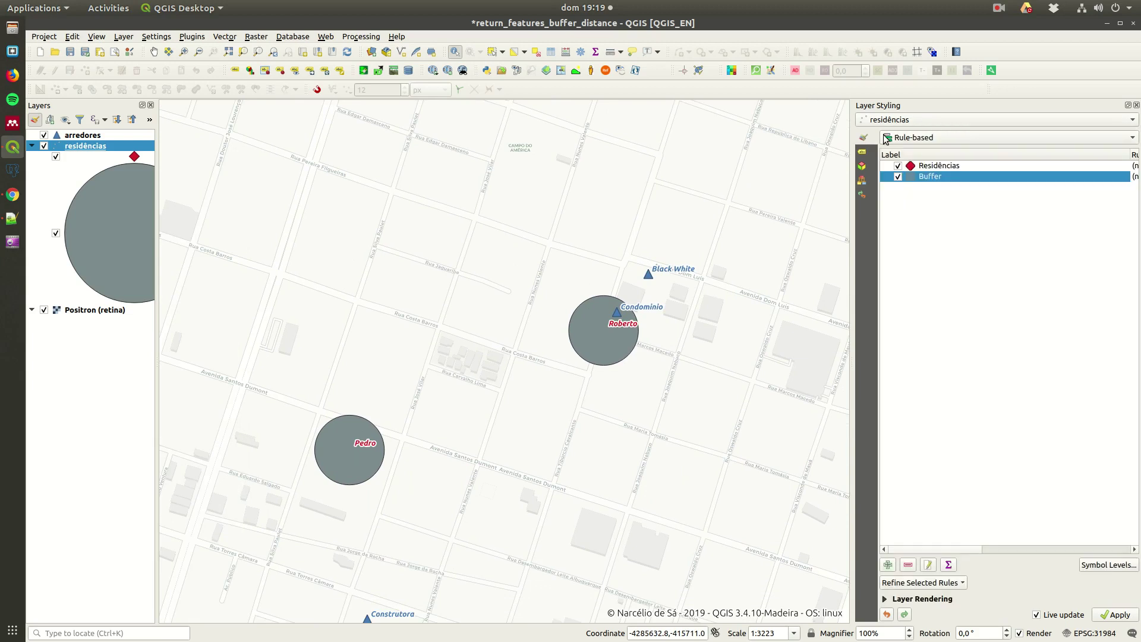
# Set the symbol level of the Residências rule to 1 so its markers draw above the Buffer circles
pyautogui.click(959, 168)
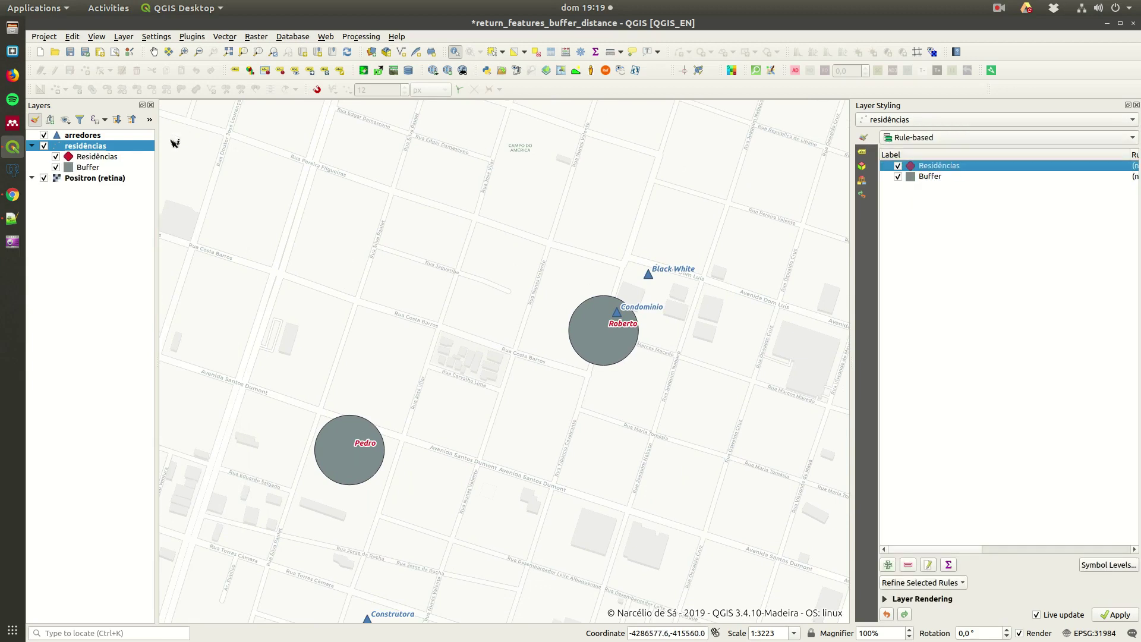
pyautogui.click(930, 176)
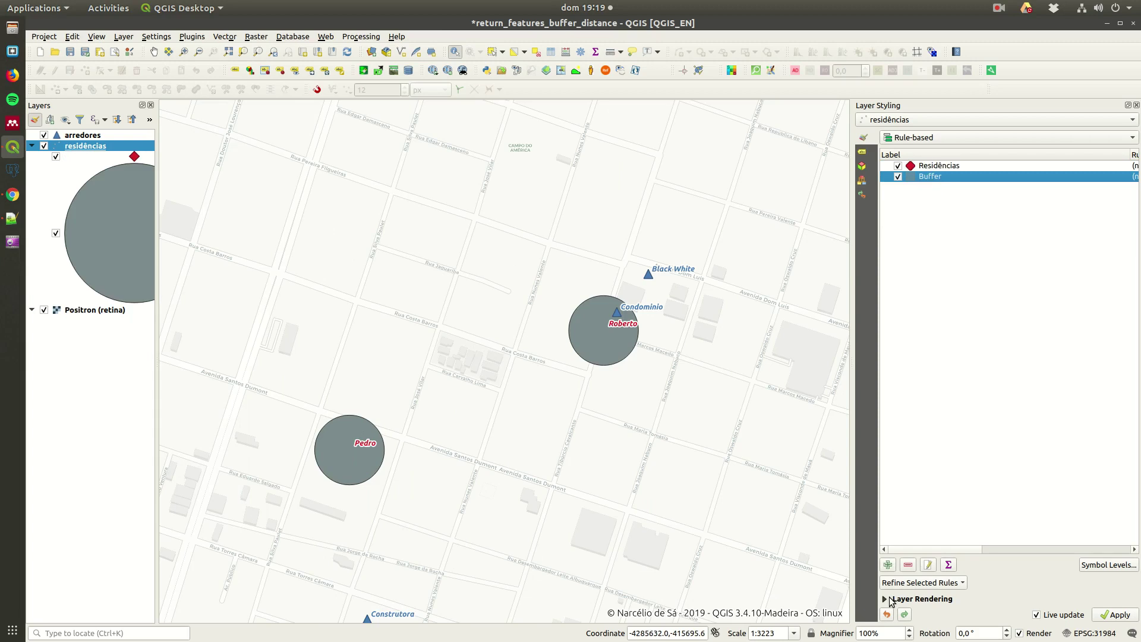
pyautogui.click(889, 599)
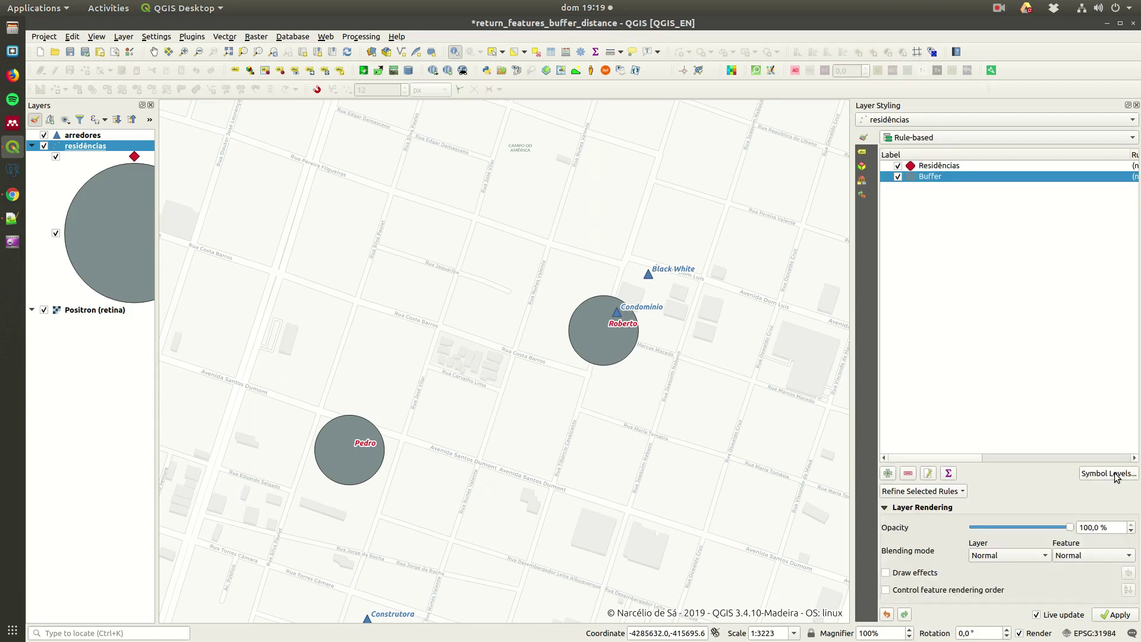
pyautogui.click(1116, 474)
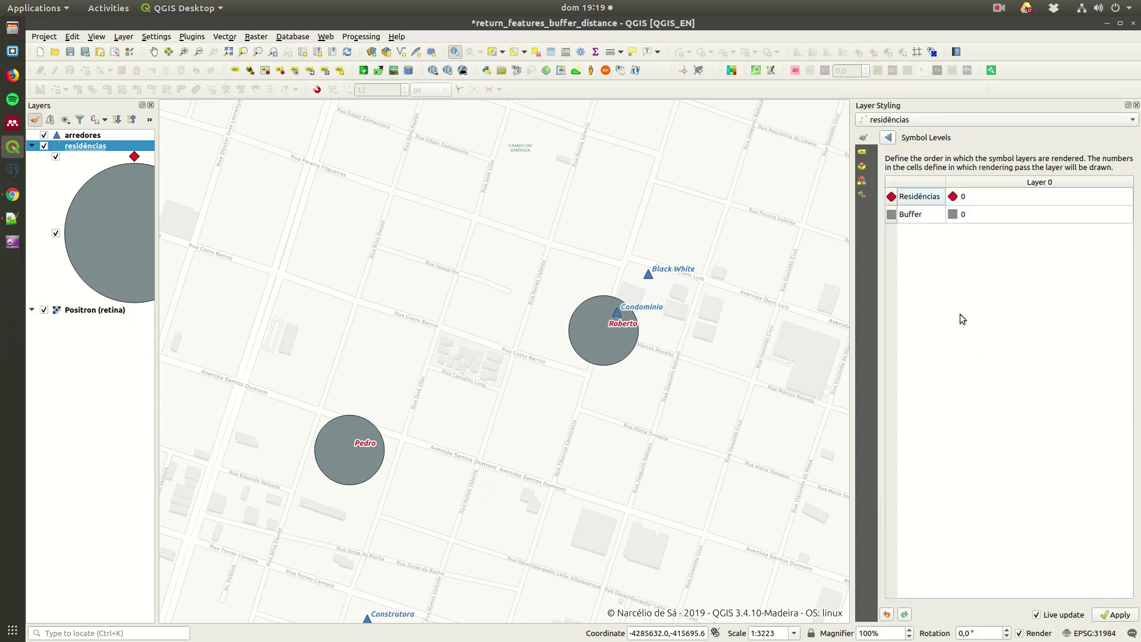
pyautogui.doubleClick(983, 196)
pyautogui.press('Return')
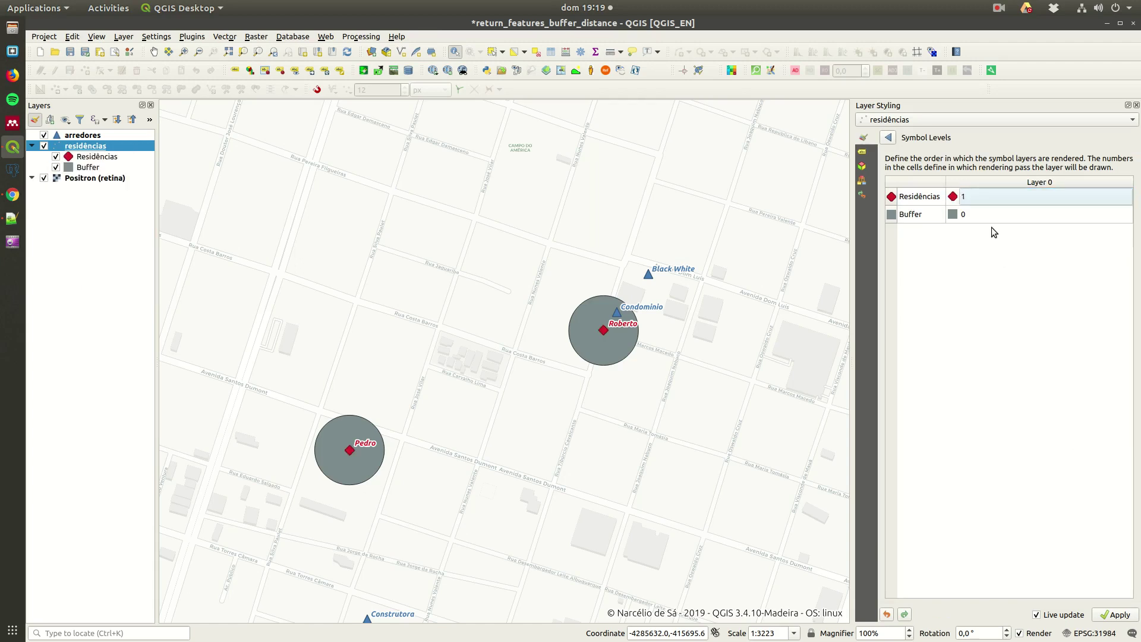
pyautogui.click(889, 139)
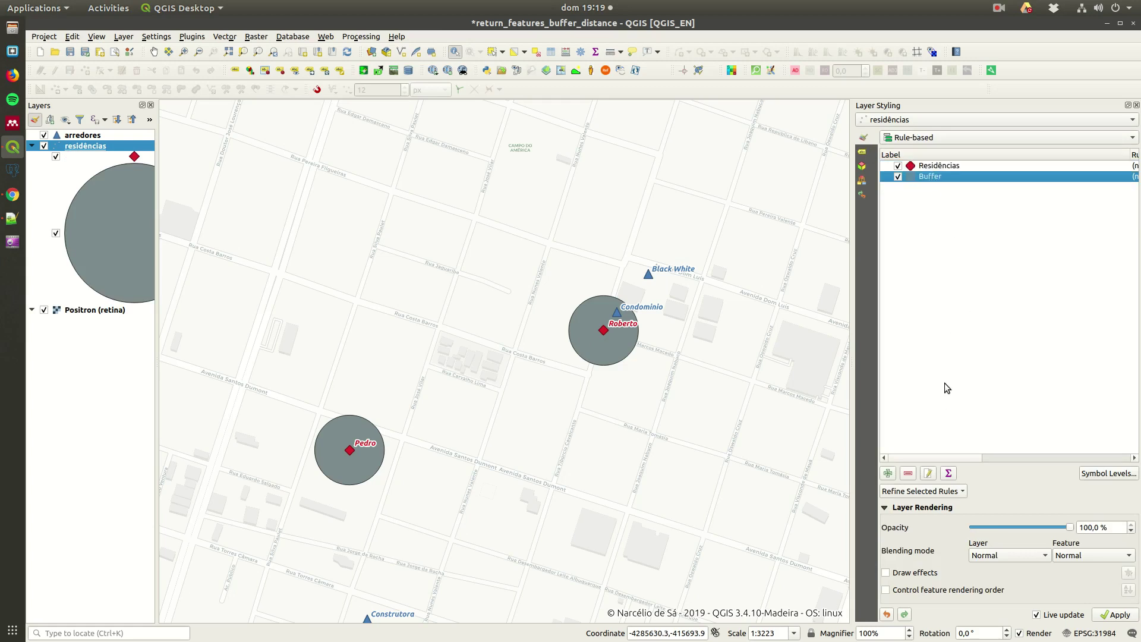
# Open the Buffer rule for editing and measure the radius and diameter of one circle on the map
pyautogui.doubleClick(938, 177)
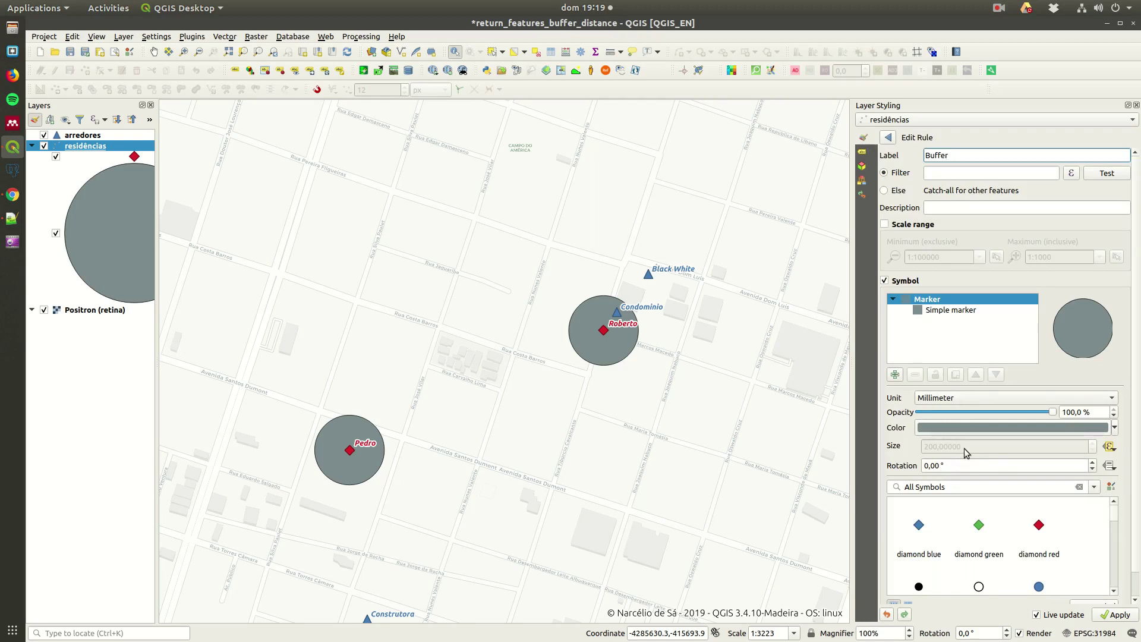
pyautogui.scroll(1, 636, 314)
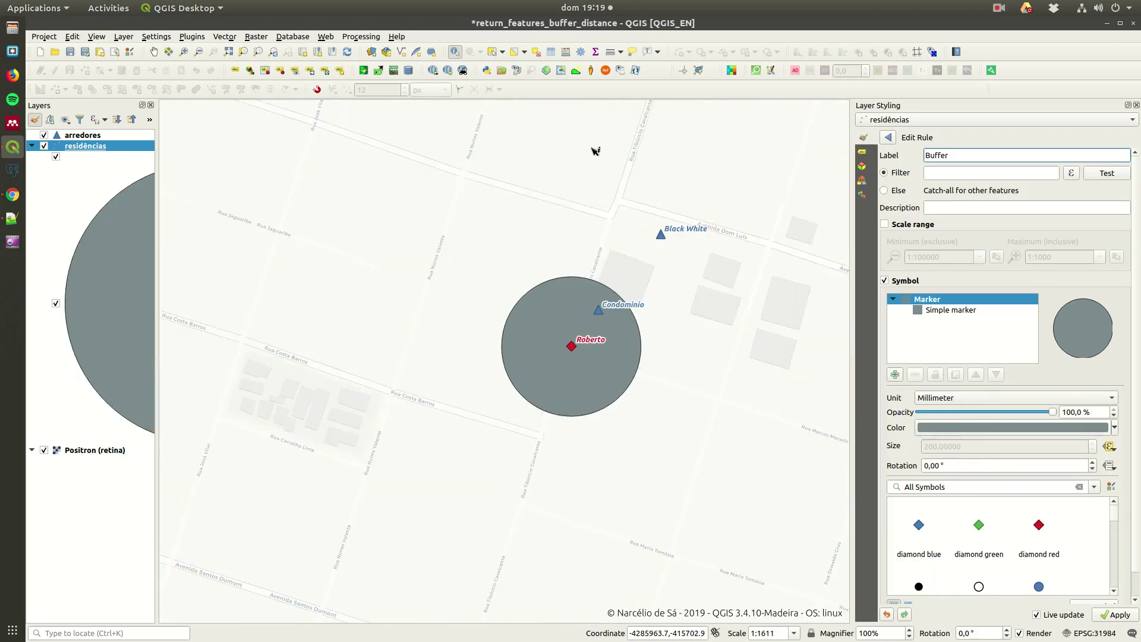
pyautogui.click(620, 52)
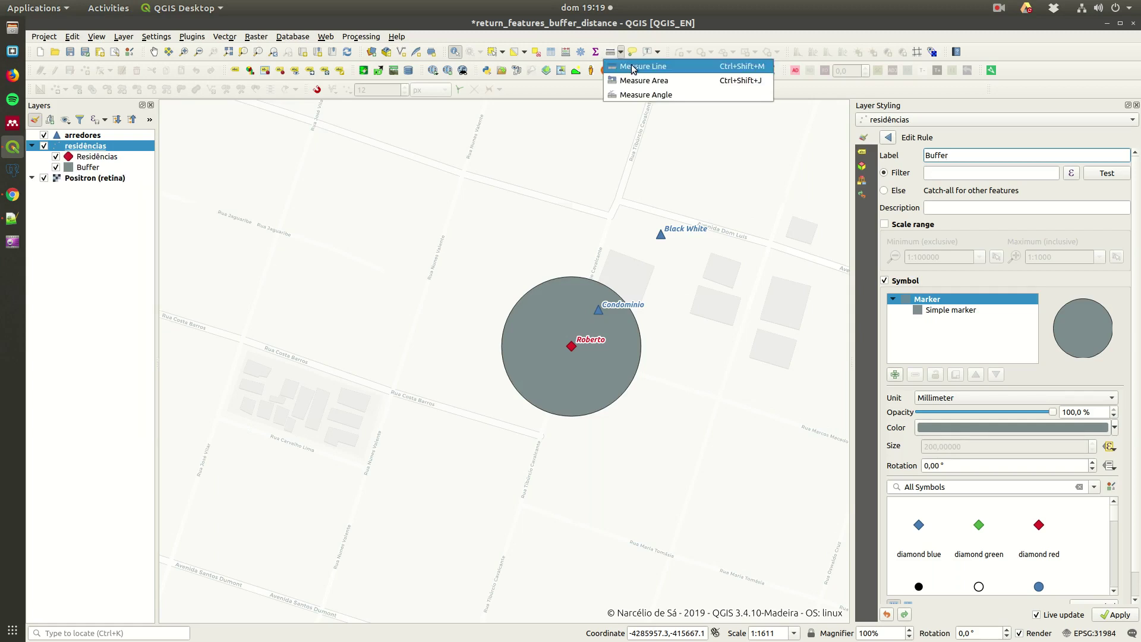
pyautogui.click(635, 66)
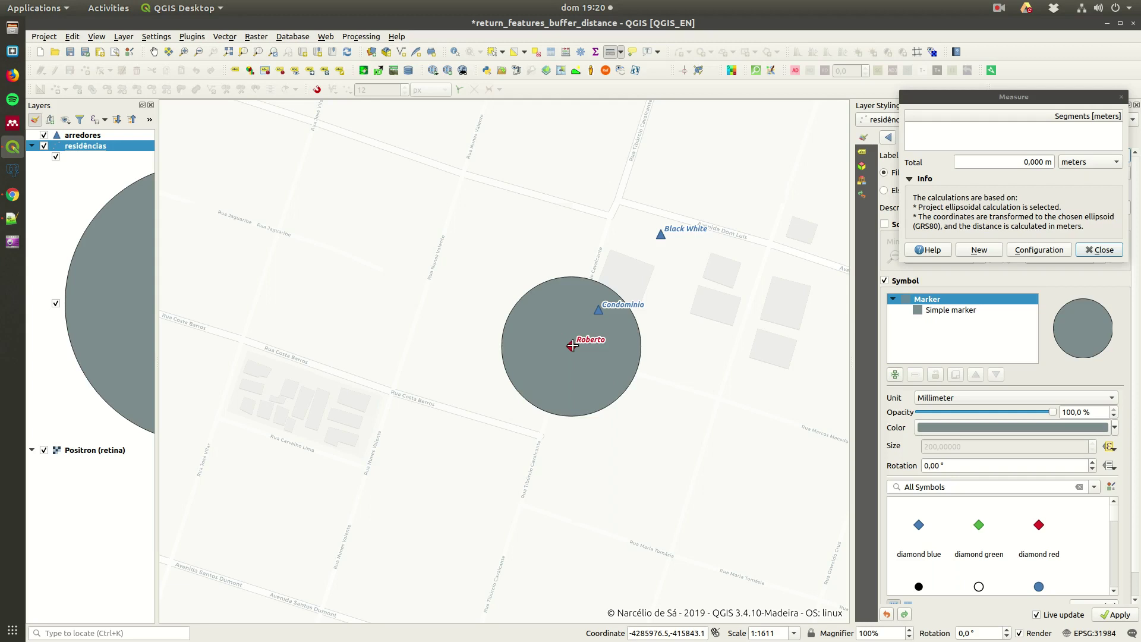
pyautogui.click(572, 346)
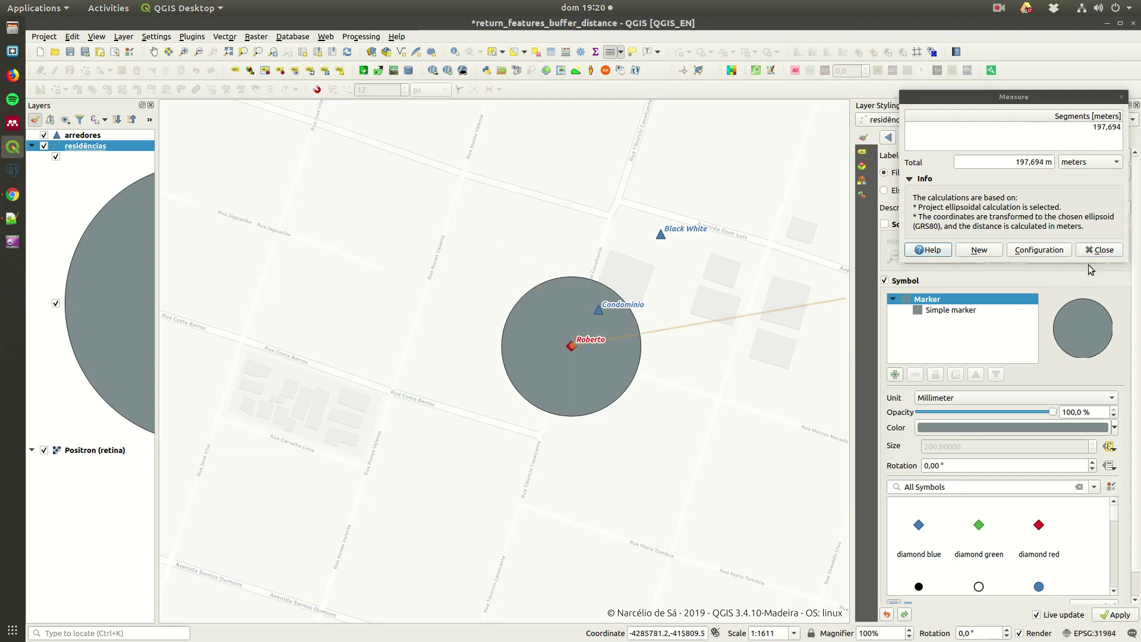
pyautogui.click(1100, 250)
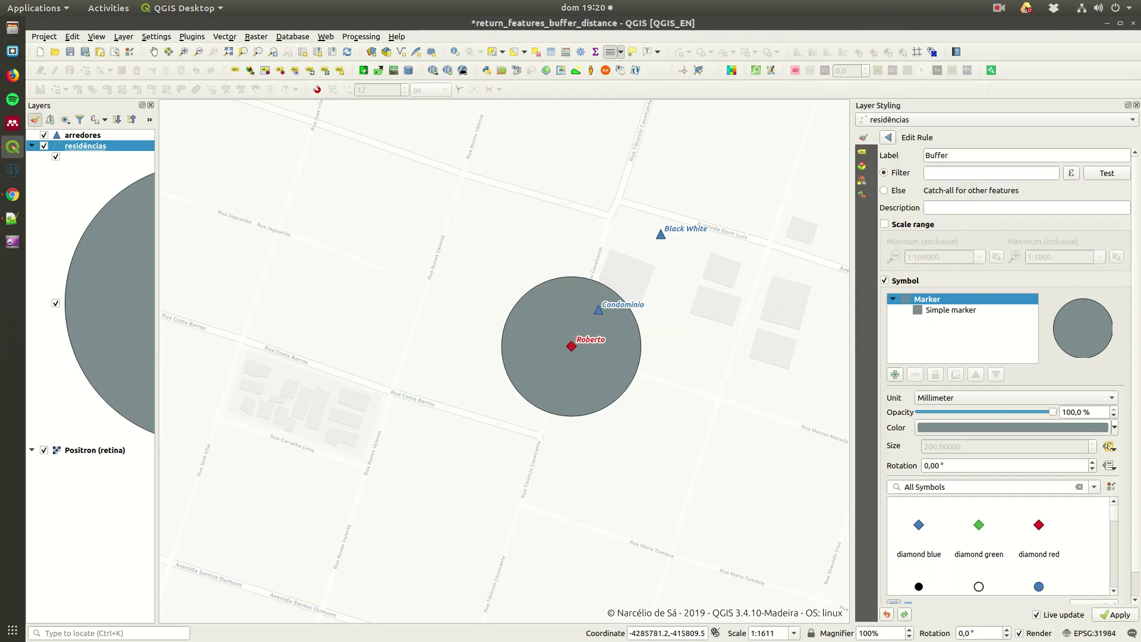
pyautogui.click(566, 277)
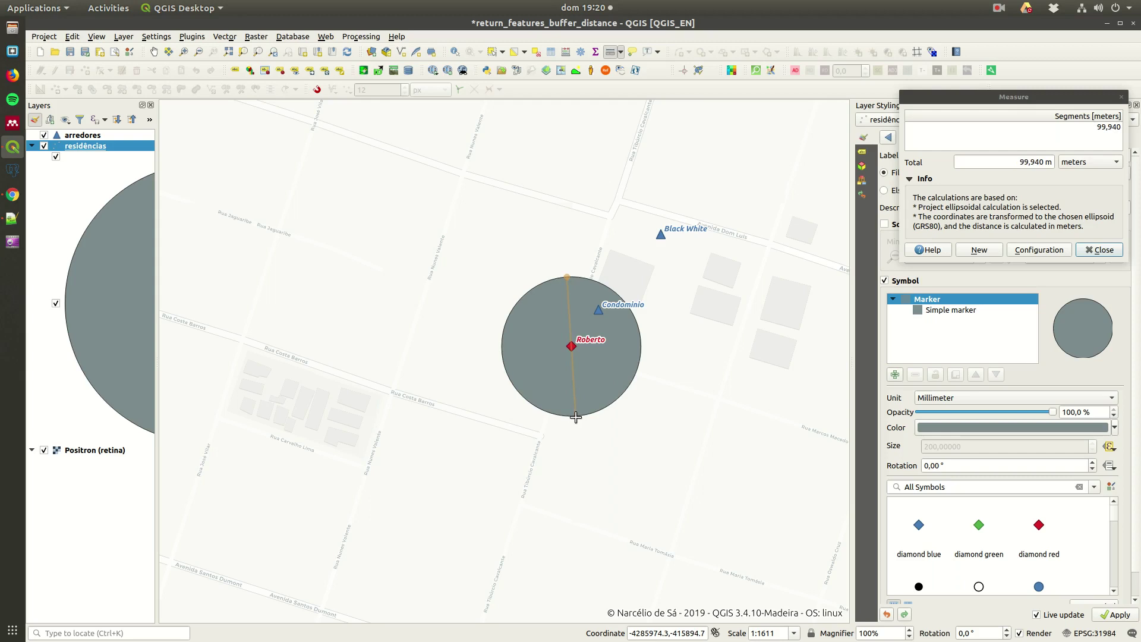
pyautogui.click(1100, 250)
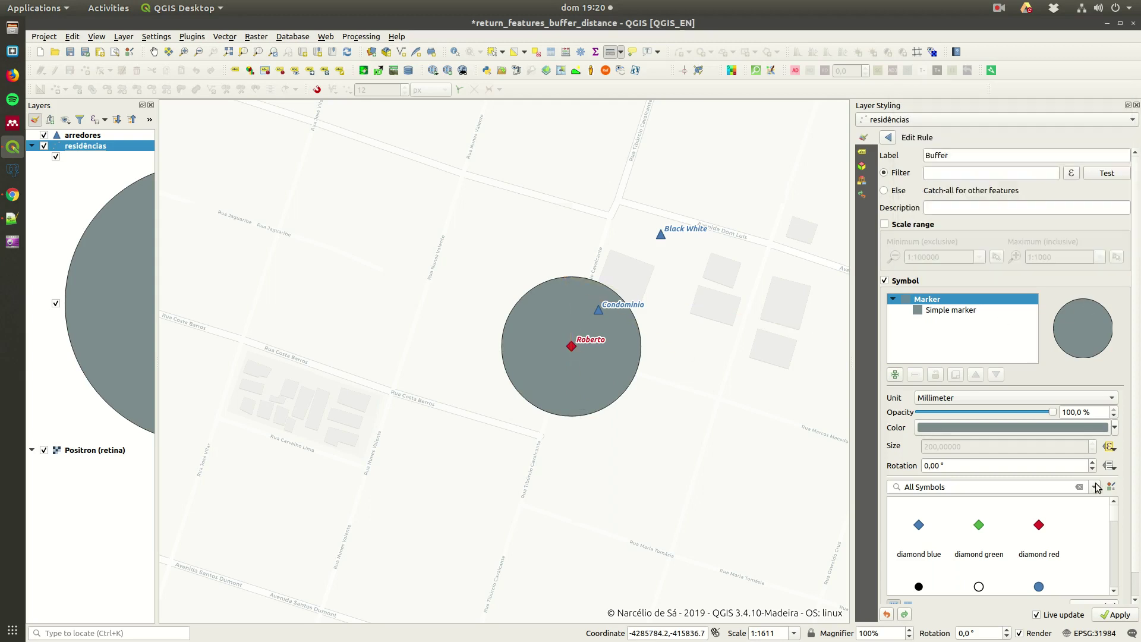
pyautogui.click(1109, 447)
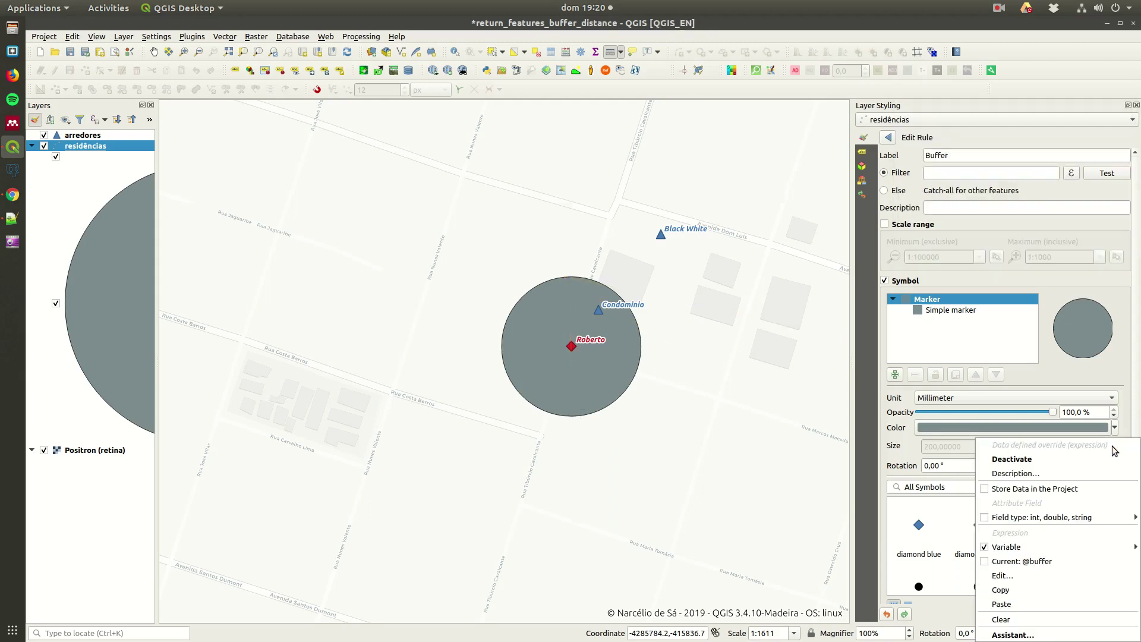
pyautogui.click(1002, 576)
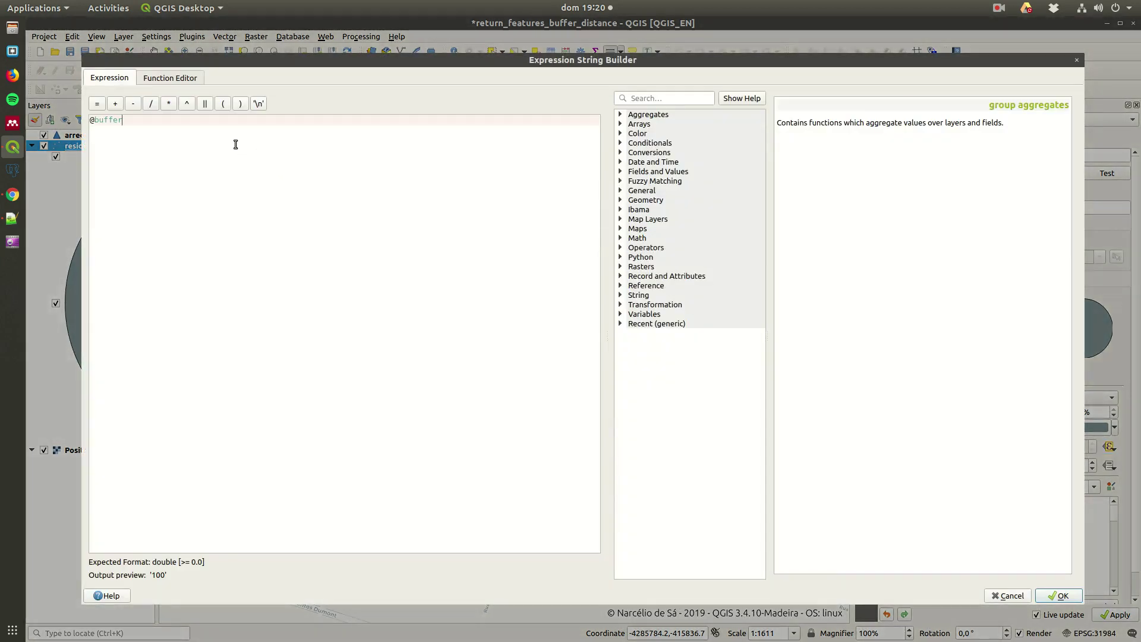
pyautogui.write('* 2')
pyautogui.click(1058, 595)
# Measure the radius of the enlarged circle from the residência point at its centre
pyautogui.scroll(-1, 556, 308)
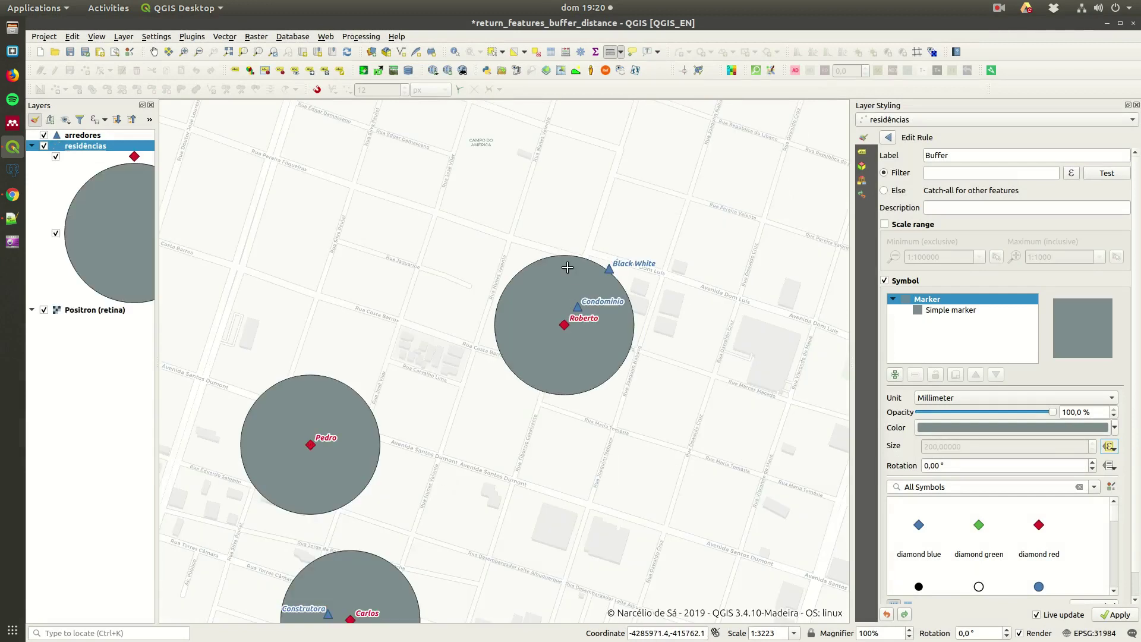
pyautogui.hotkey('ctrl', 'shift', 'm')
pyautogui.click(564, 325)
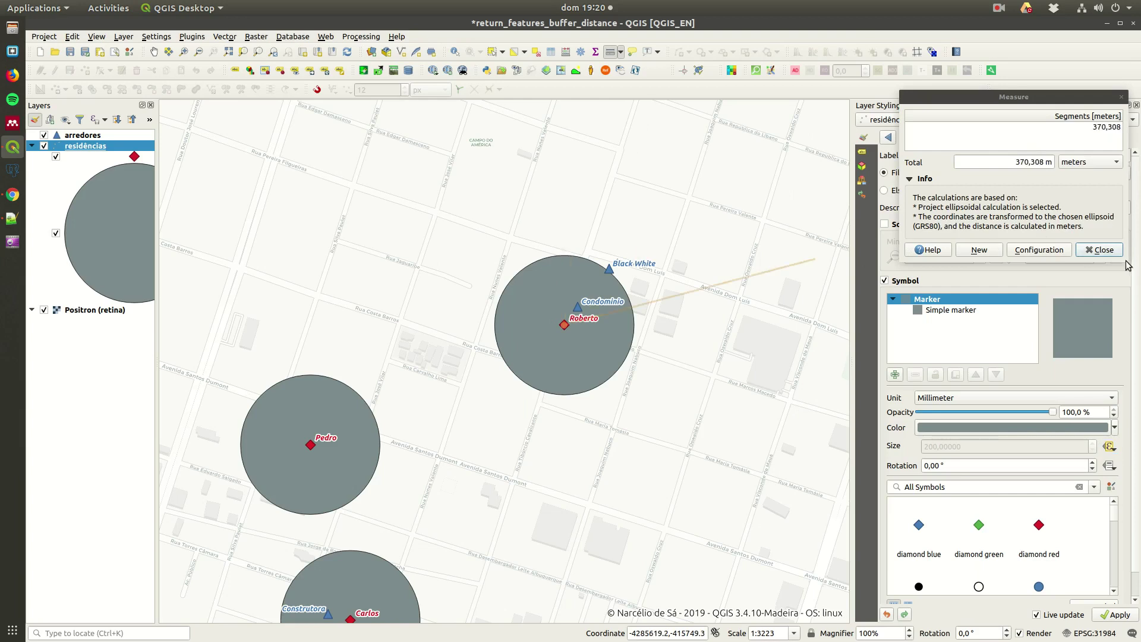
pyautogui.click(1099, 250)
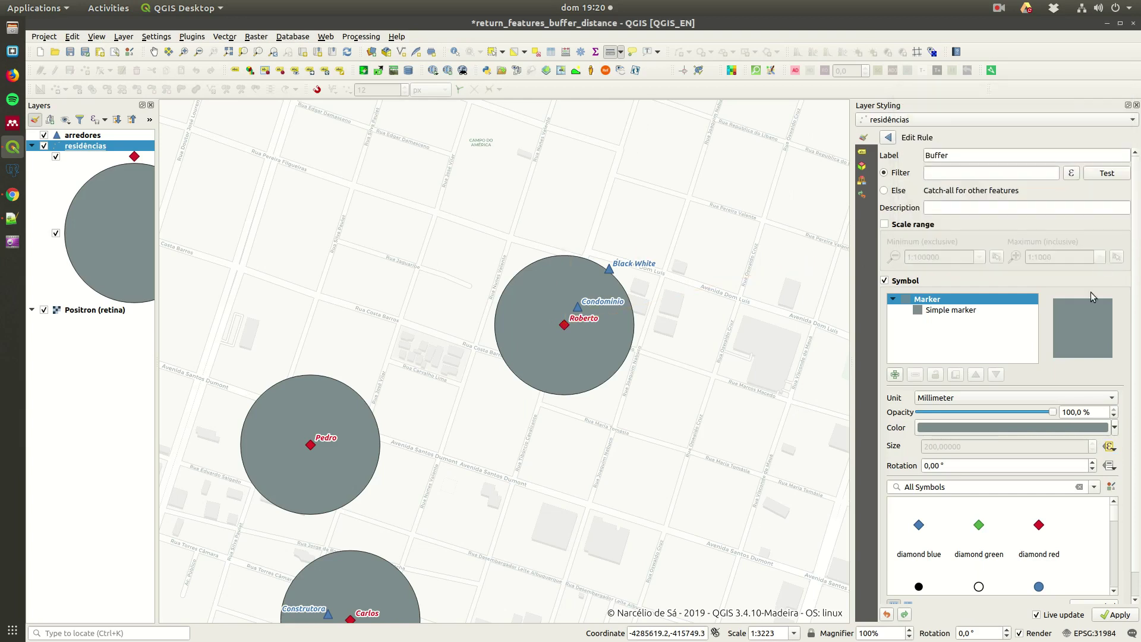
# Make the Buffer marker's color mostly transparent so the basemap shows through the circles
pyautogui.click(1116, 428)
pyautogui.moveTo(992, 495); pyautogui.dragTo(936, 500)
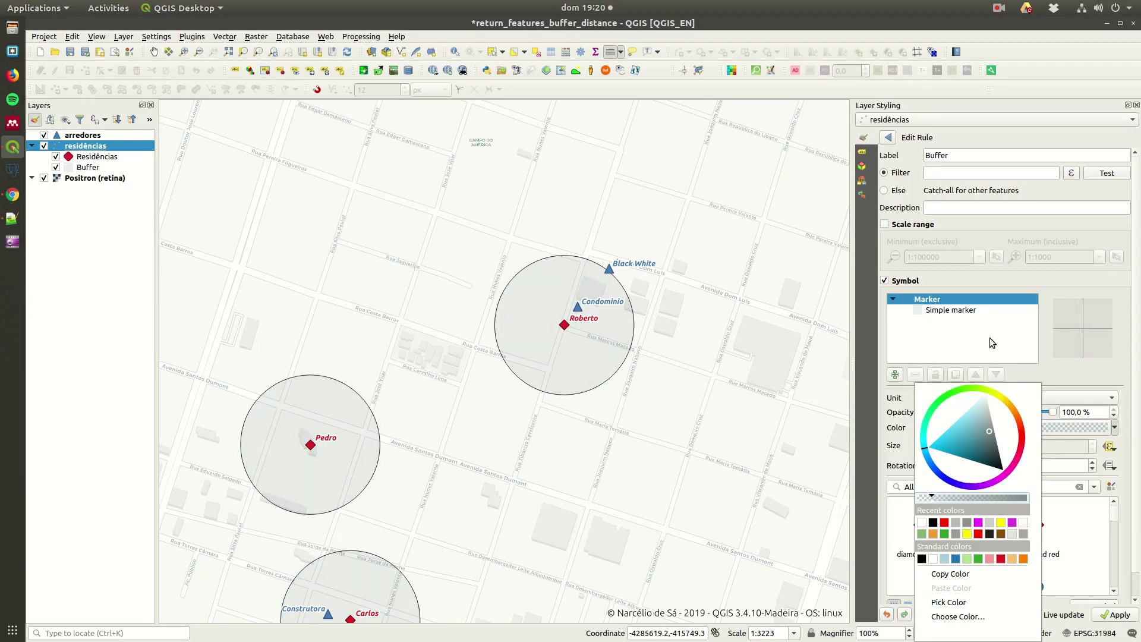
pyautogui.click(946, 340)
pyautogui.scroll(-1, 553, 300)
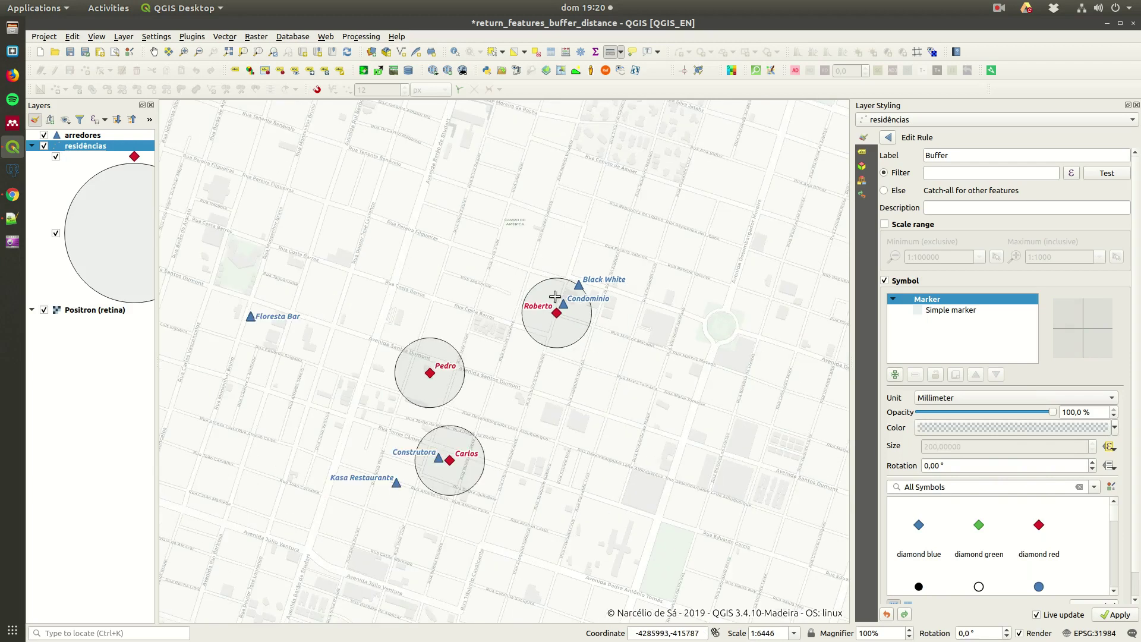
pyautogui.scroll(1, 568, 306)
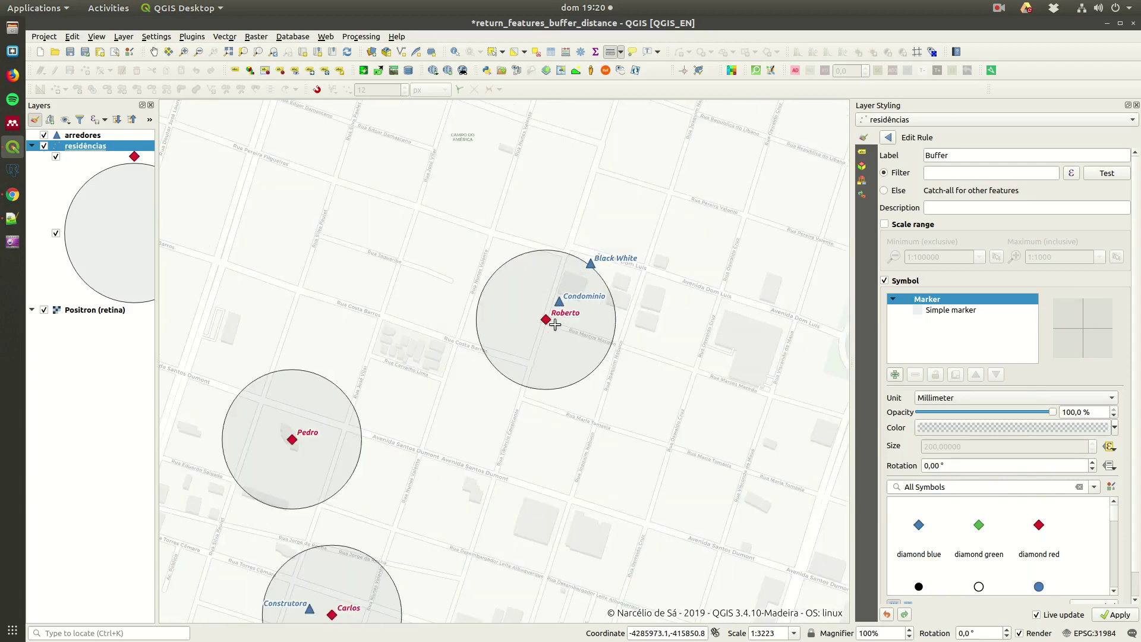
pyautogui.moveTo(311, 613); pyautogui.dragTo(440, 455)
pyautogui.scroll(-1, 439, 455)
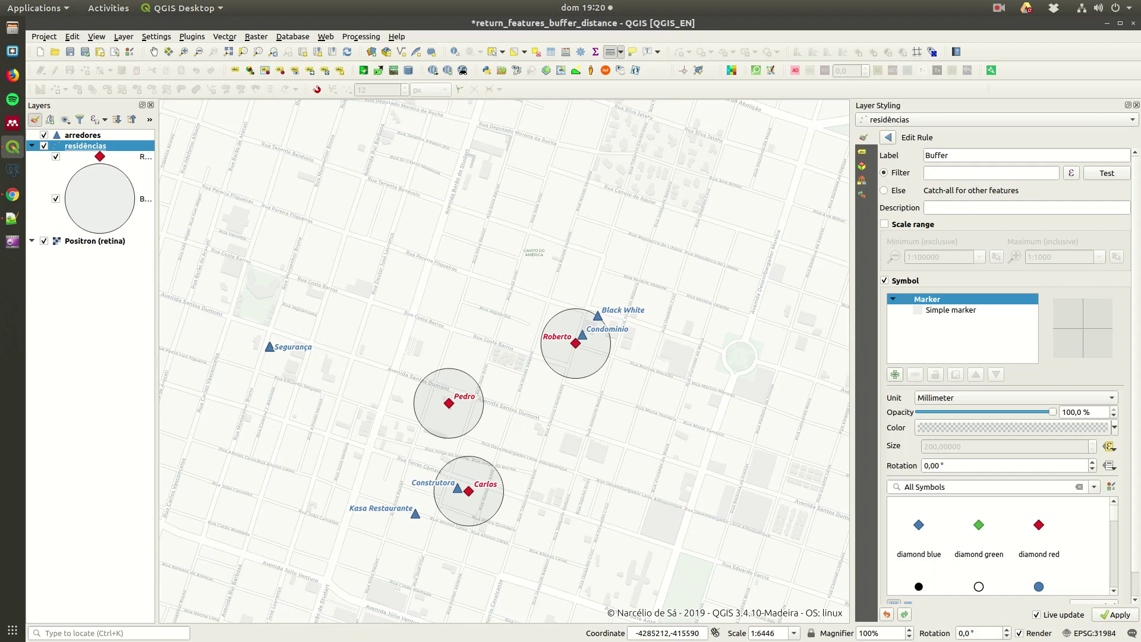
# Close the layer styling and switch the Buffer circles off and back on in the layer tree
pyautogui.click(1136, 105)
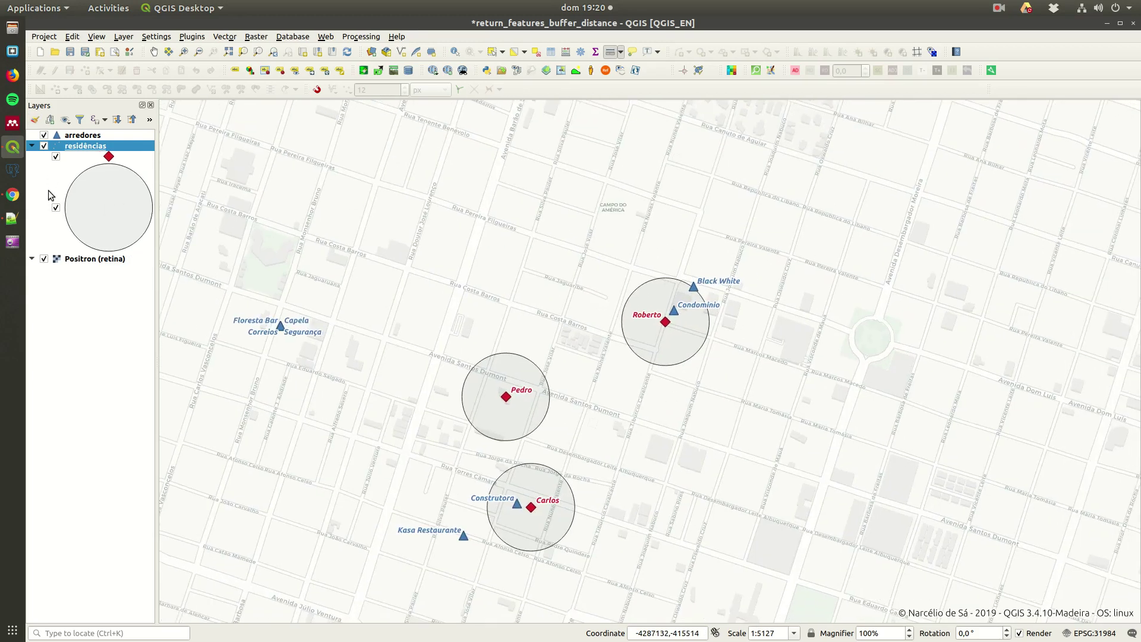
pyautogui.click(55, 207)
pyautogui.click(56, 207)
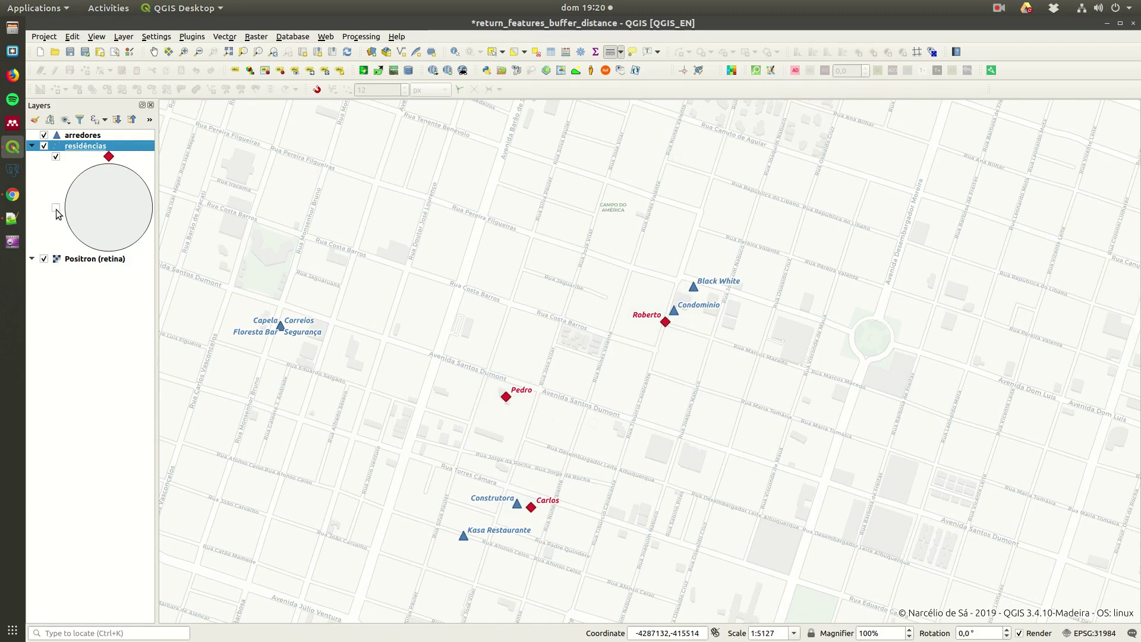
# From the residências layer's source fields, set up a calculated virtual field named arredores with type Text (string)
pyautogui.rightClick(81, 146)
pyautogui.click(136, 382)
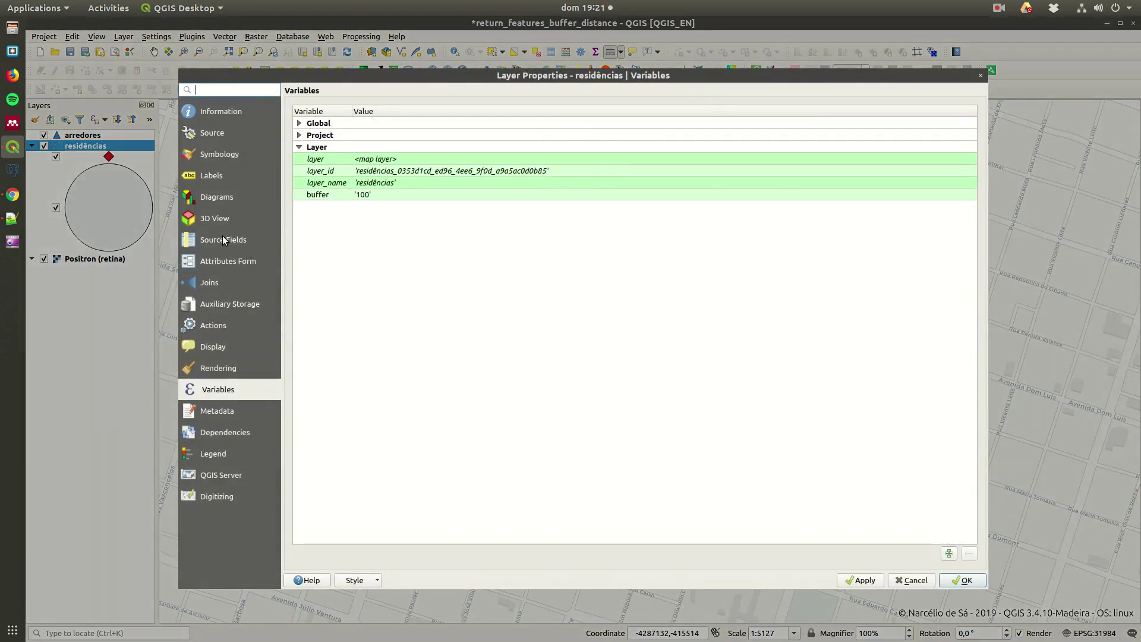
pyautogui.click(215, 239)
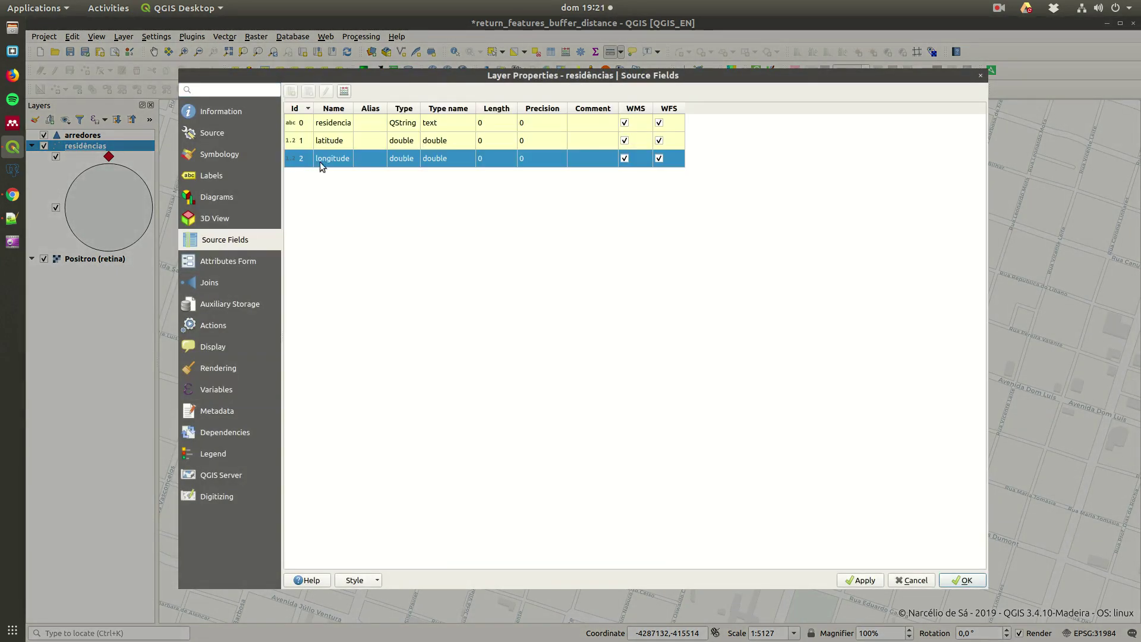
pyautogui.click(346, 93)
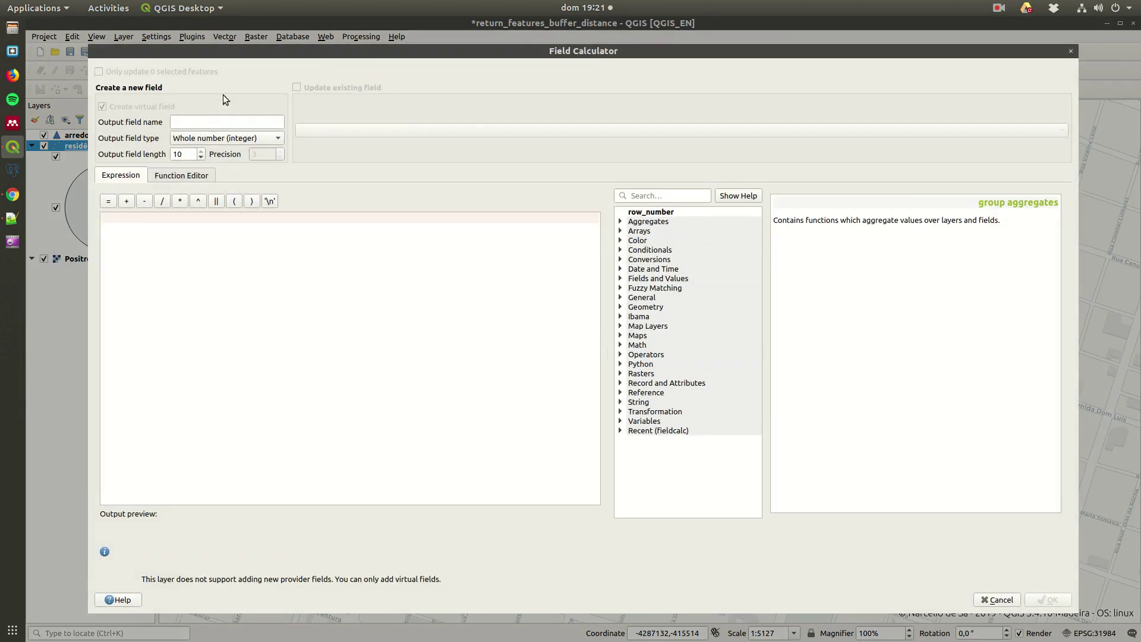
pyautogui.click(222, 121)
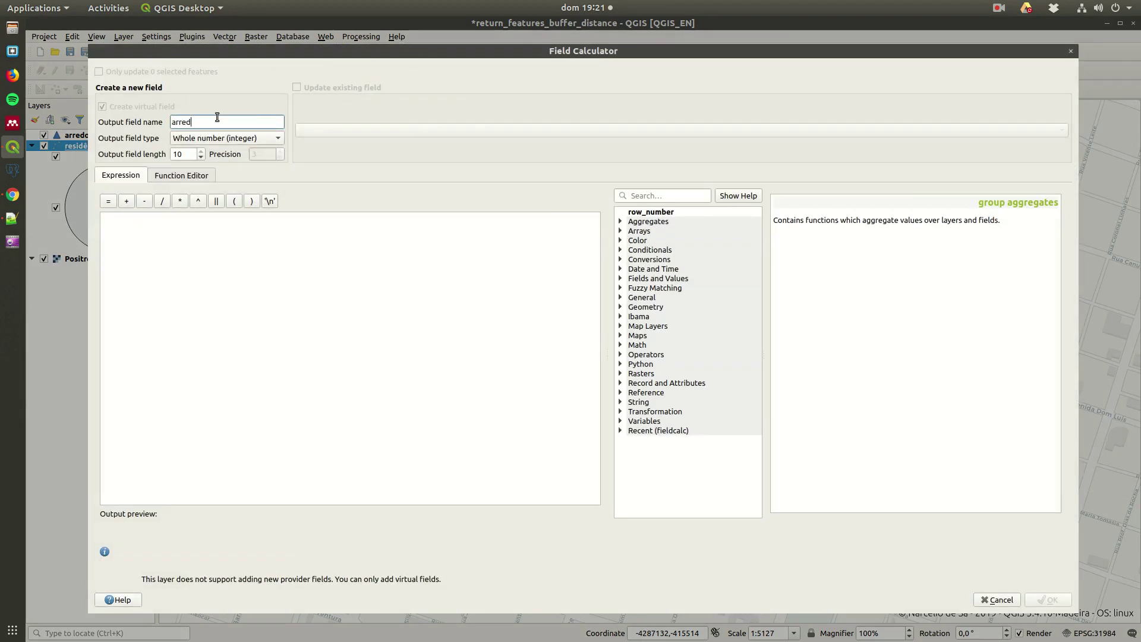
pyautogui.click(218, 138)
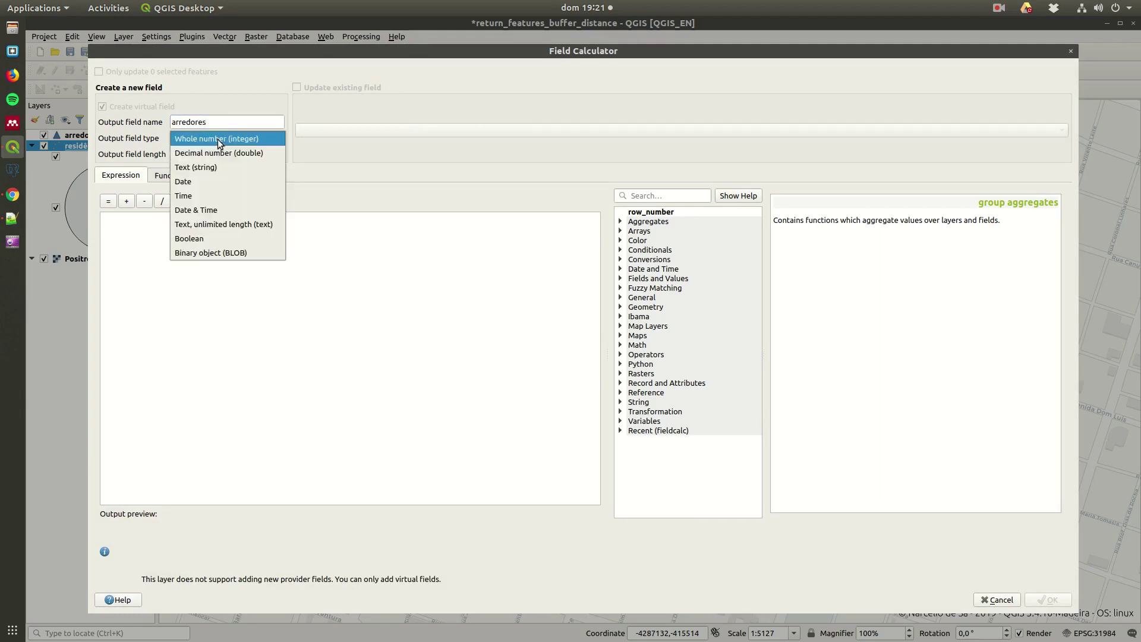
pyautogui.click(214, 167)
pyautogui.click(186, 261)
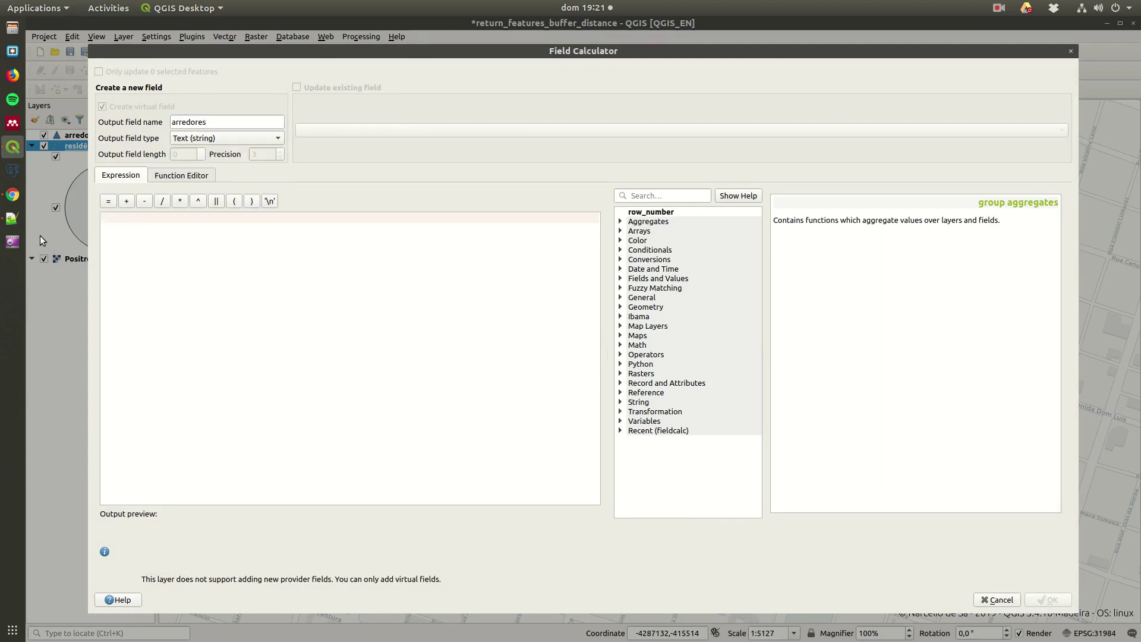
# Copy the whole aggregate expression from the new 3 file in Notepad++ and paste it as the arredores field's expression in QGIS
pyautogui.click(16, 221)
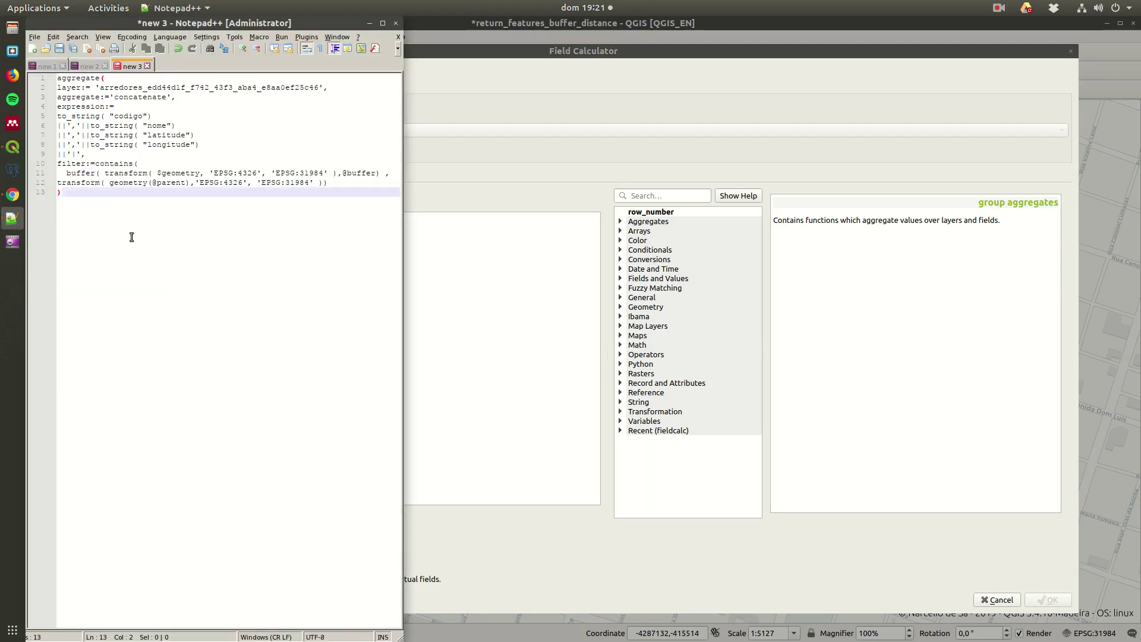
pyautogui.click(122, 124)
pyautogui.hotkey('ctrl', 'a')
pyautogui.hotkey('ctrl', 'c')
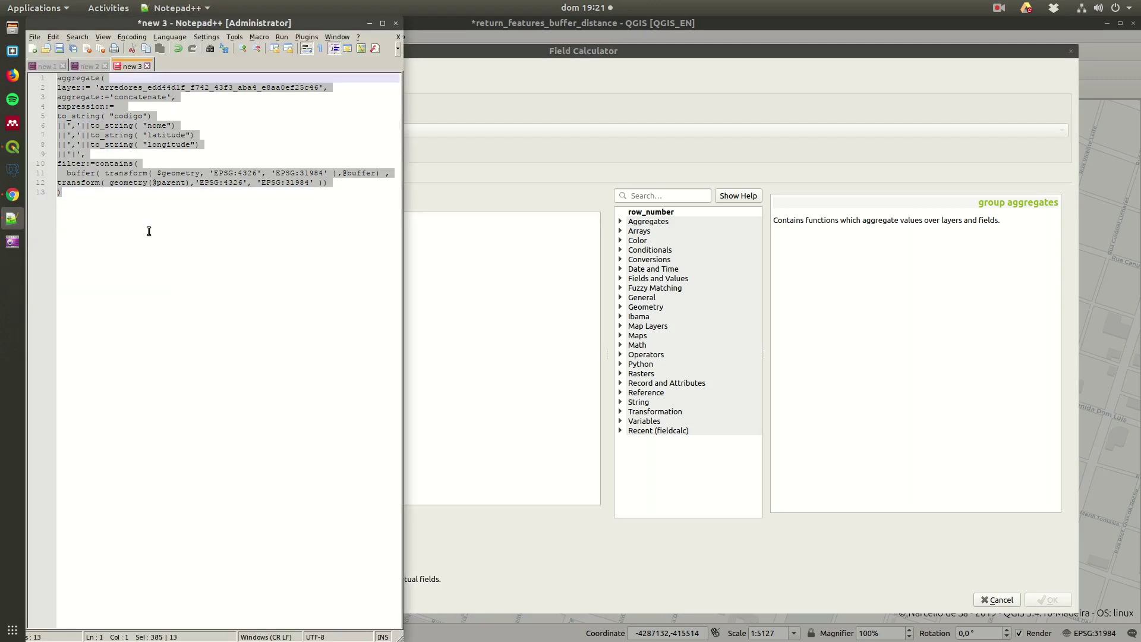
pyautogui.click(483, 283)
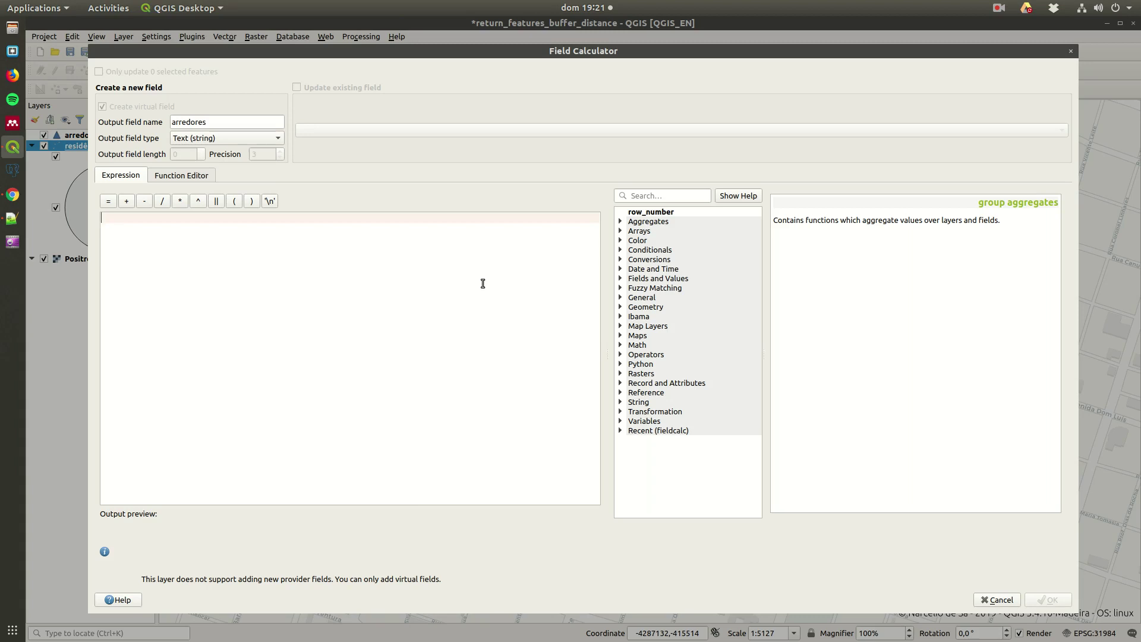
pyautogui.hotkey('ctrl', 'v')
pyautogui.click(355, 259)
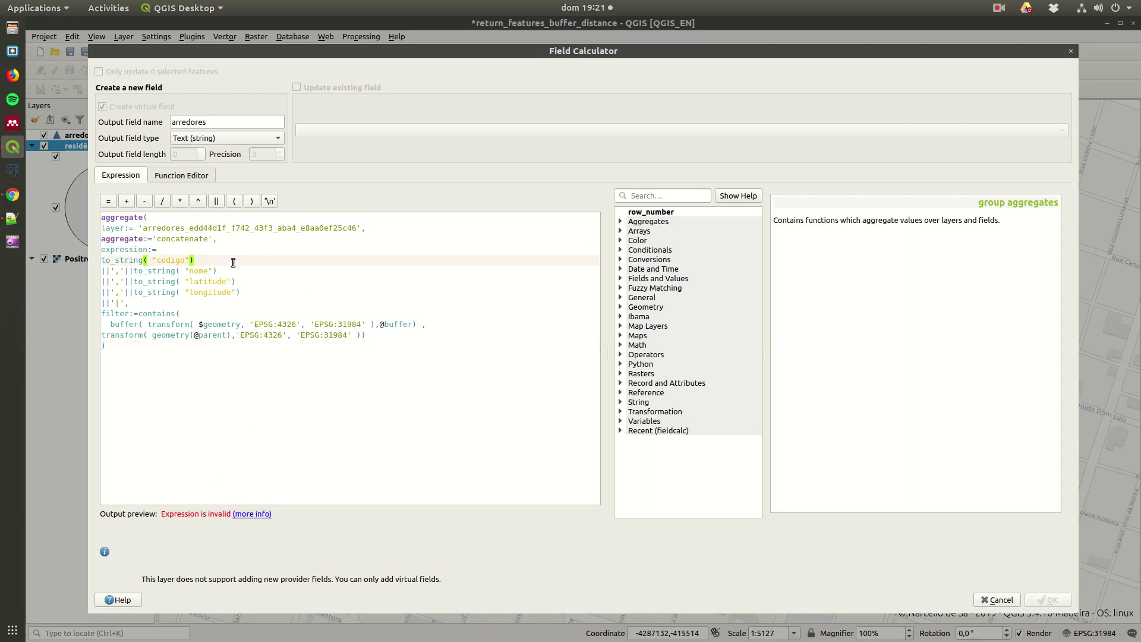
# Replace the invalid layer ID in the aggregate expression with the project's arredores map layer ID
pyautogui.click(117, 217)
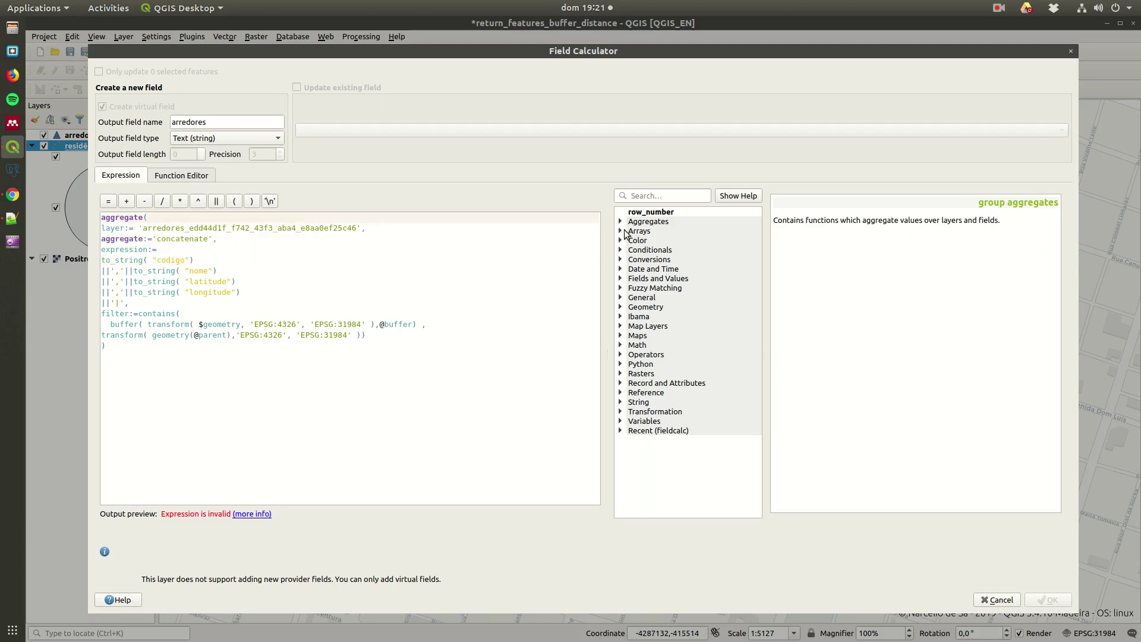
pyautogui.click(642, 223)
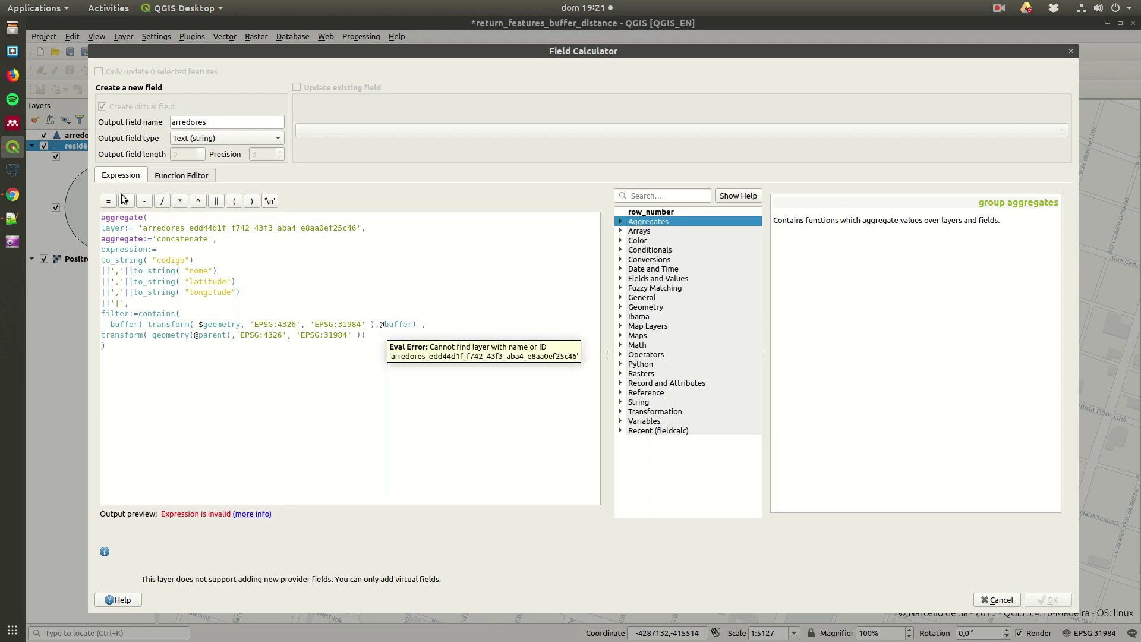
pyautogui.moveTo(143, 233)
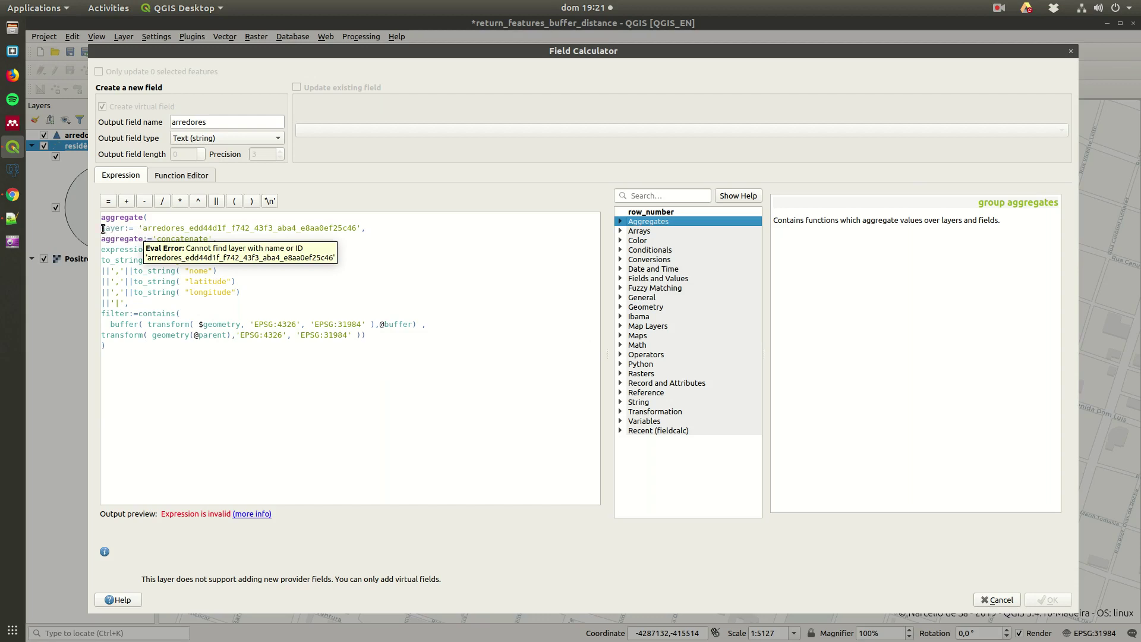
pyautogui.moveTo(139, 228); pyautogui.dragTo(358, 229)
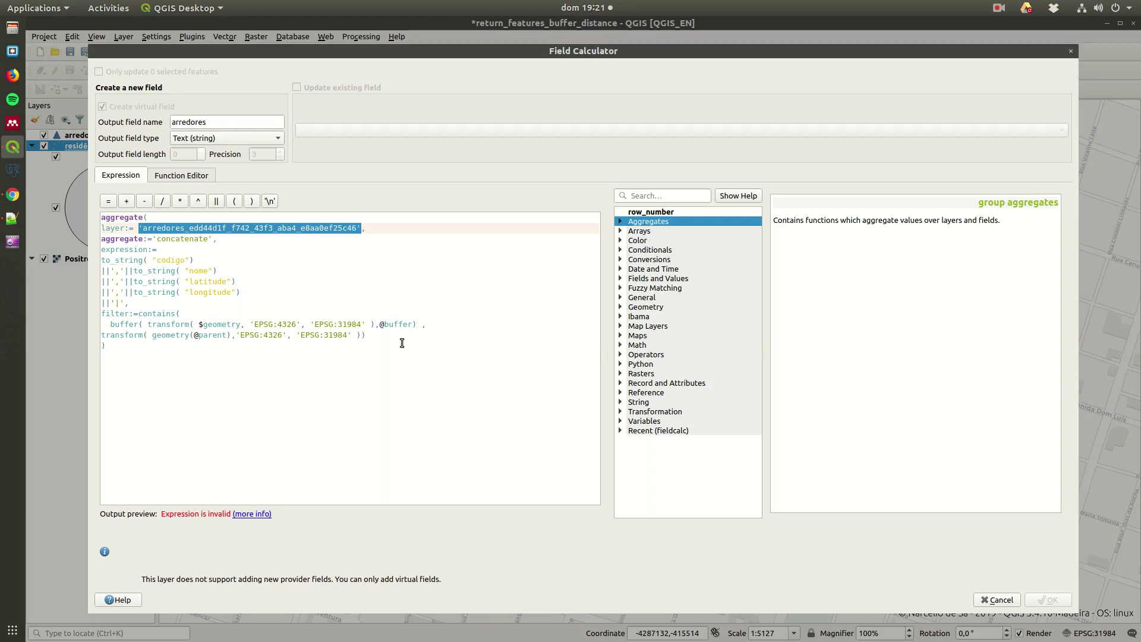
pyautogui.press('BackSpace')
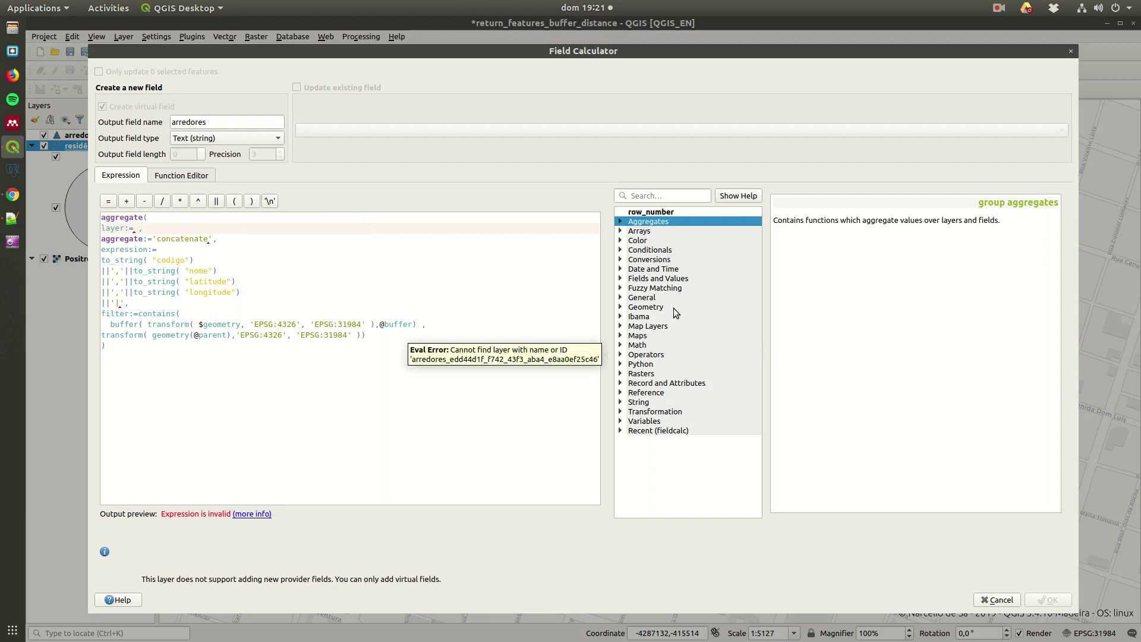
pyautogui.click(639, 327)
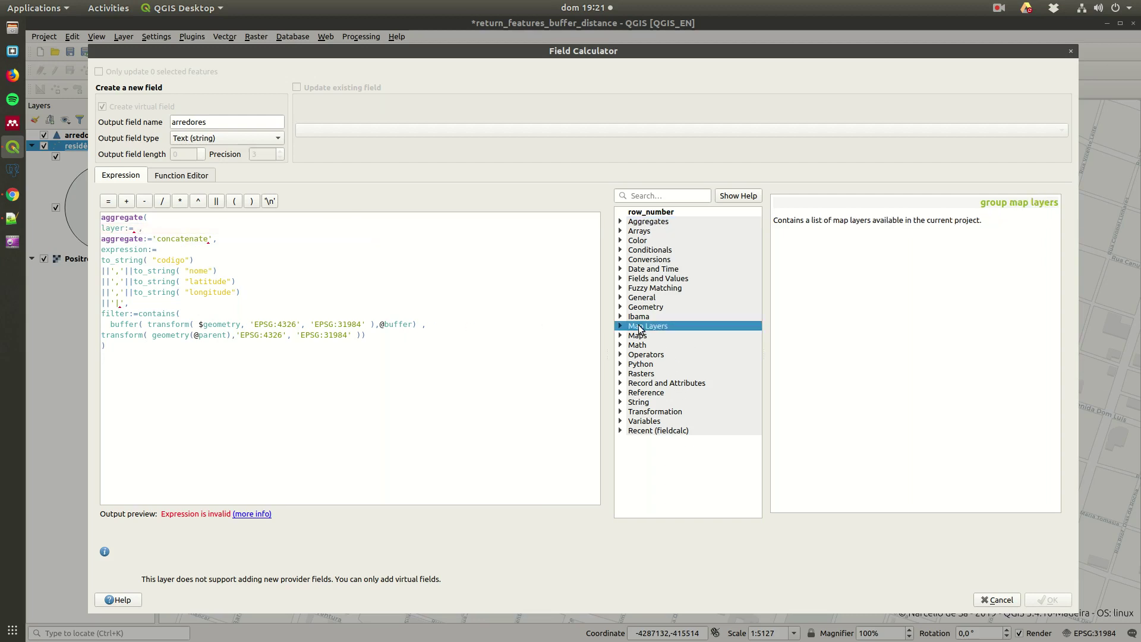
pyautogui.click(621, 326)
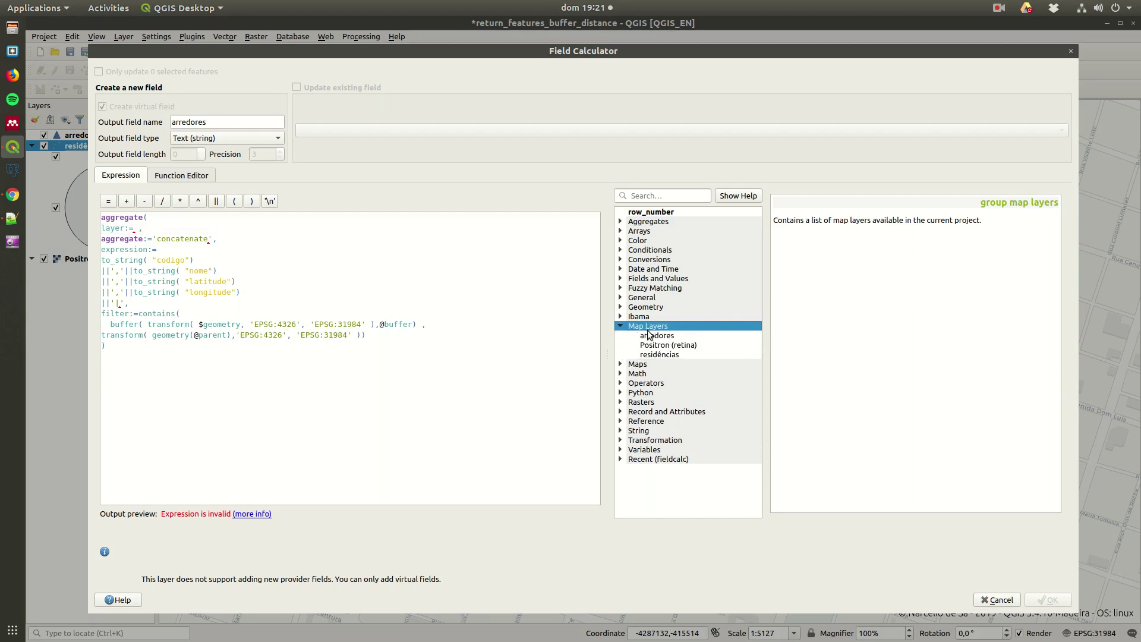
pyautogui.click(657, 337)
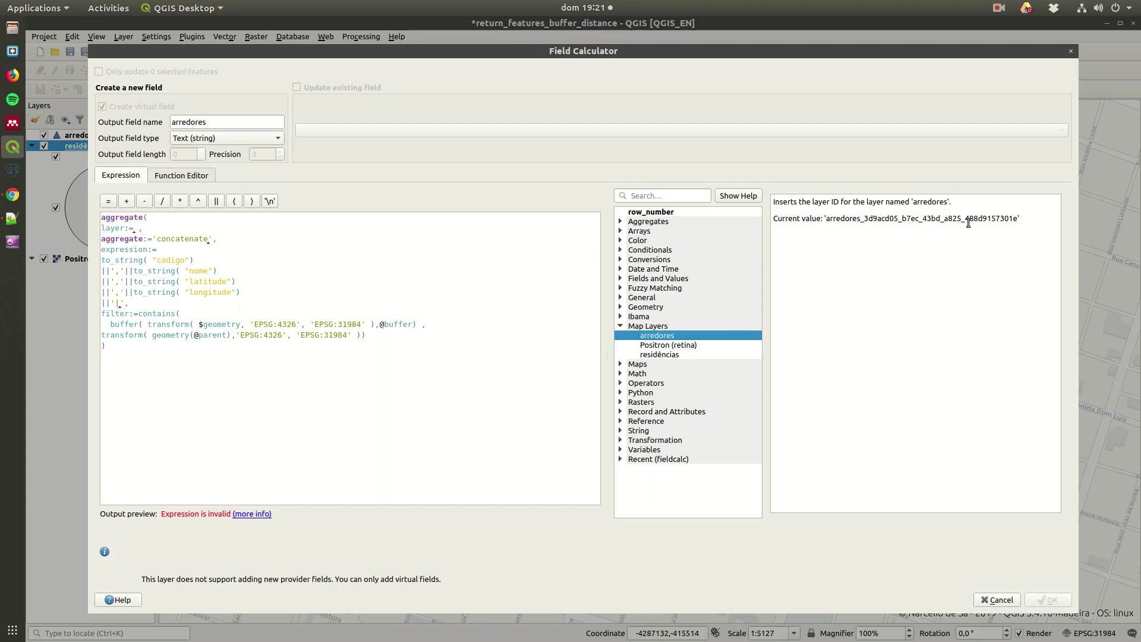
pyautogui.doubleClick(656, 337)
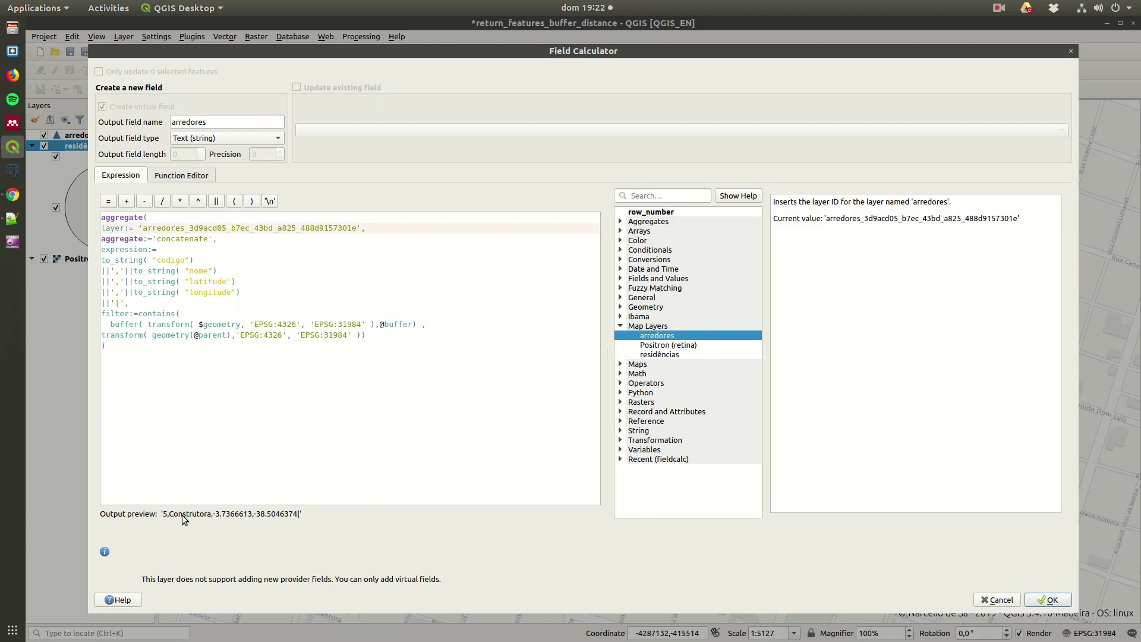
# Review the aggregate type 'concatenate' and the expression argument in the arredores field's formula
pyautogui.click(223, 239)
pyautogui.doubleClick(122, 239)
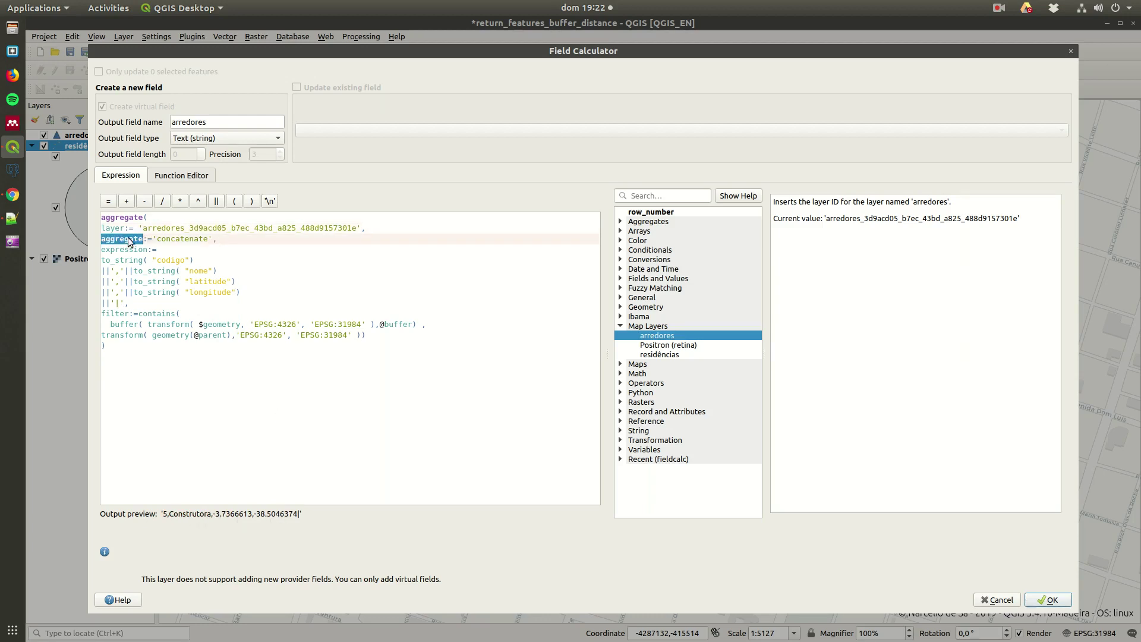
pyautogui.doubleClick(179, 239)
pyautogui.click(192, 250)
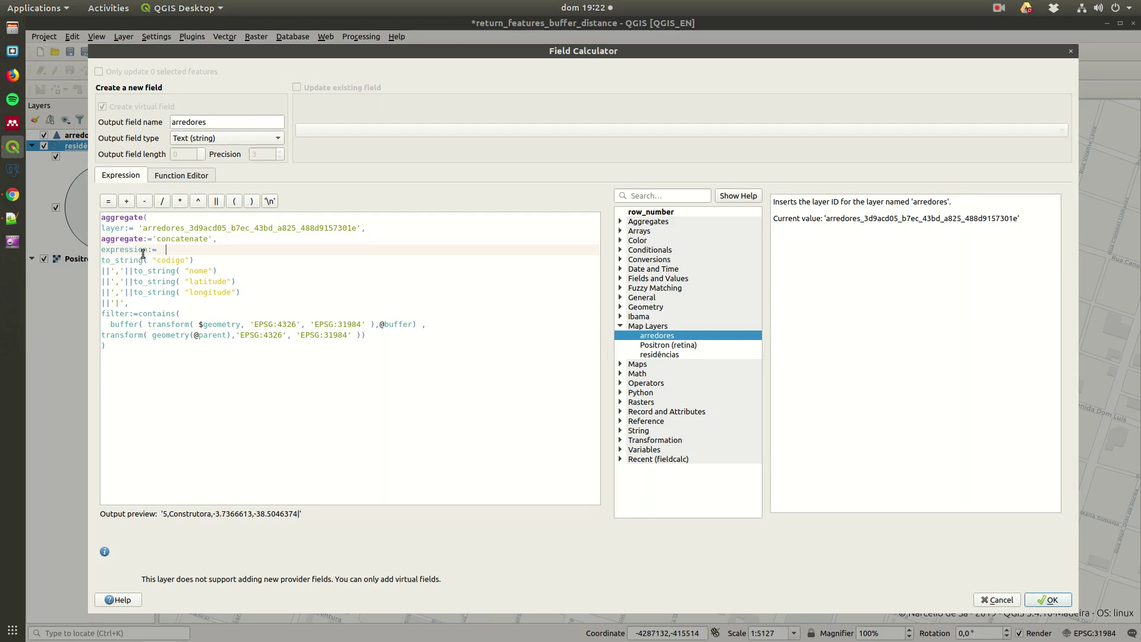
pyautogui.doubleClick(126, 249)
# Compare the desired output in the Chrome forum post with the arredores.csv columns in LibreOffice Calc's import preview, and return to QGIS
pyautogui.click(13, 194)
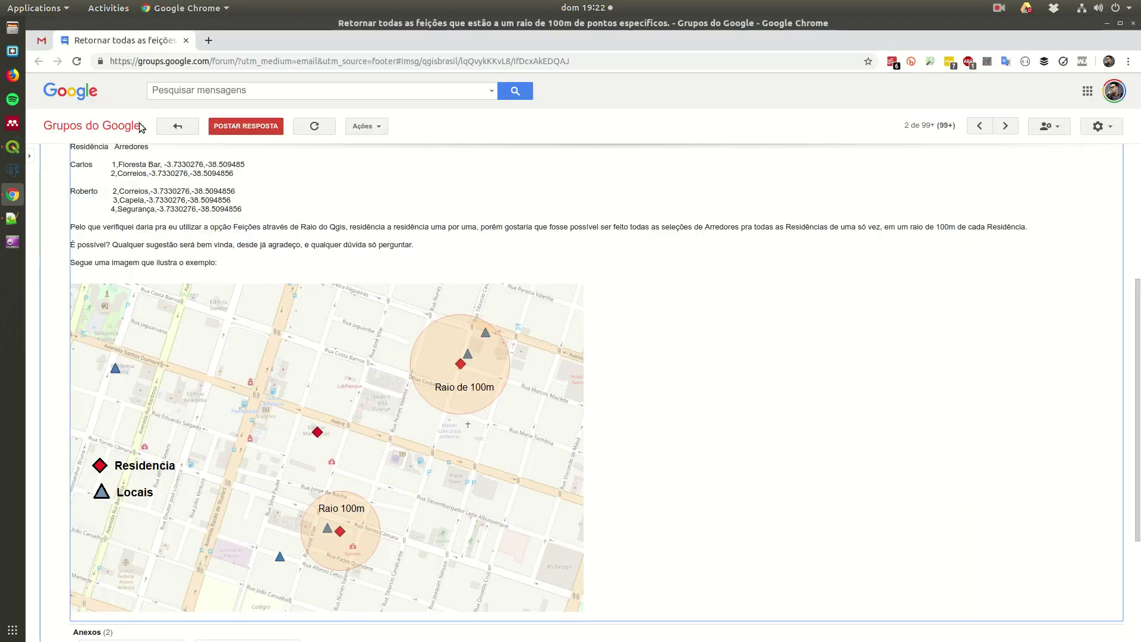
pyautogui.scroll(3, 198, 233)
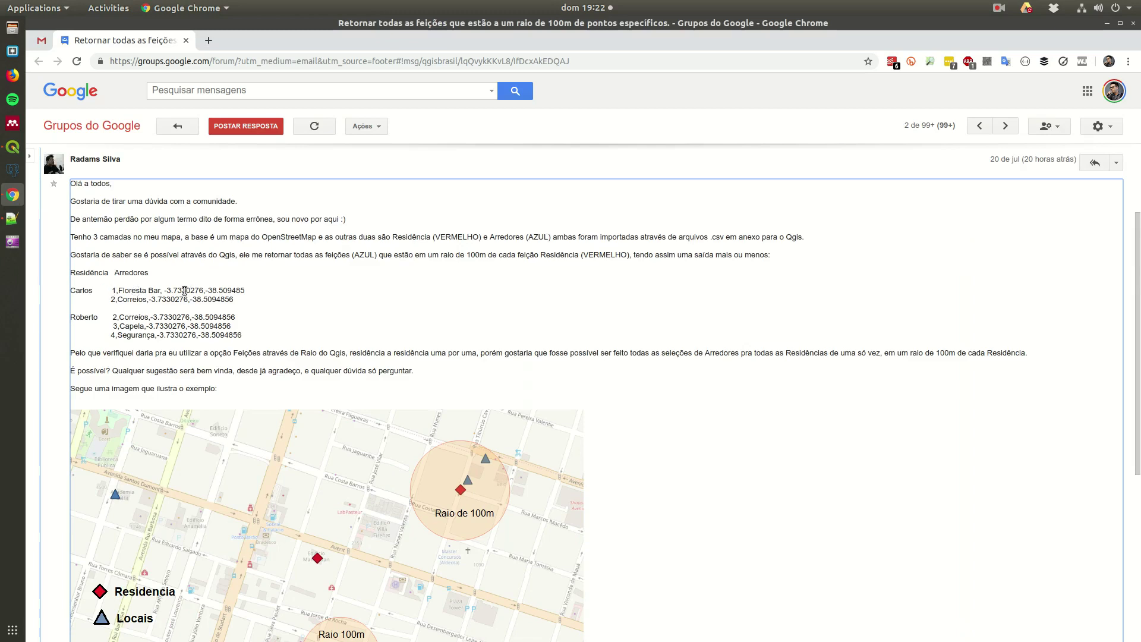
pyautogui.click(12, 27)
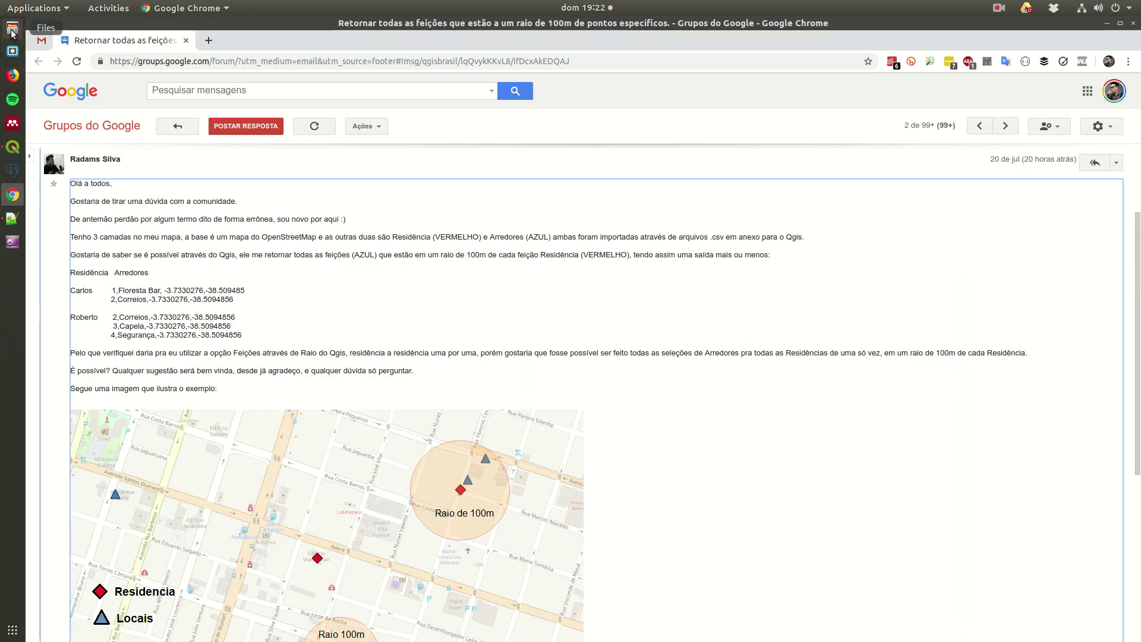
pyautogui.click(622, 101)
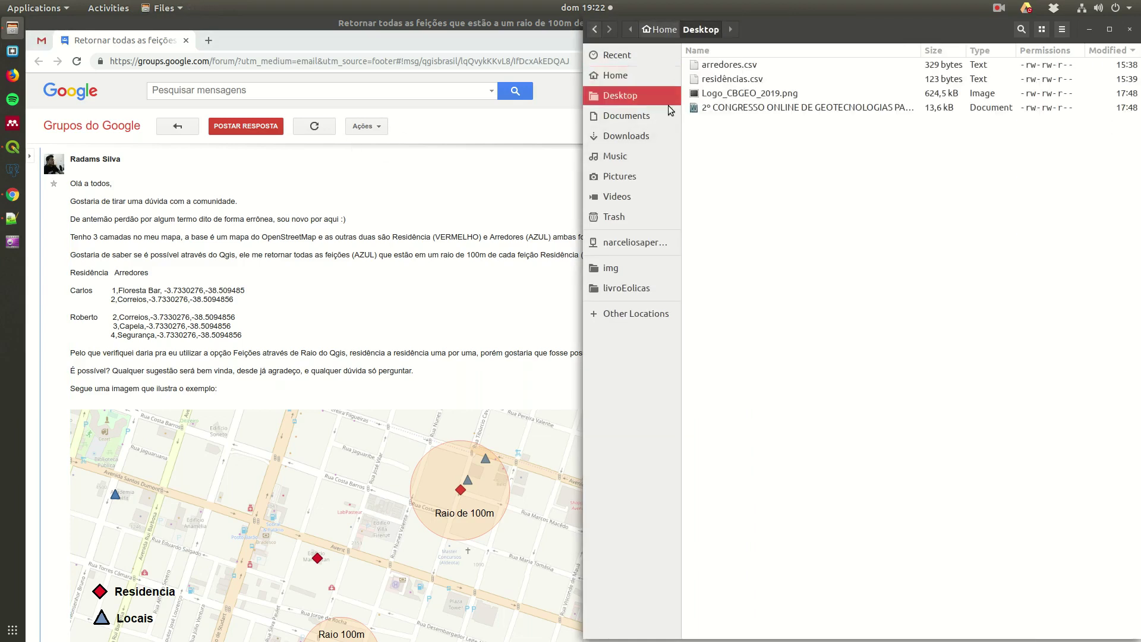
pyautogui.rightClick(740, 68)
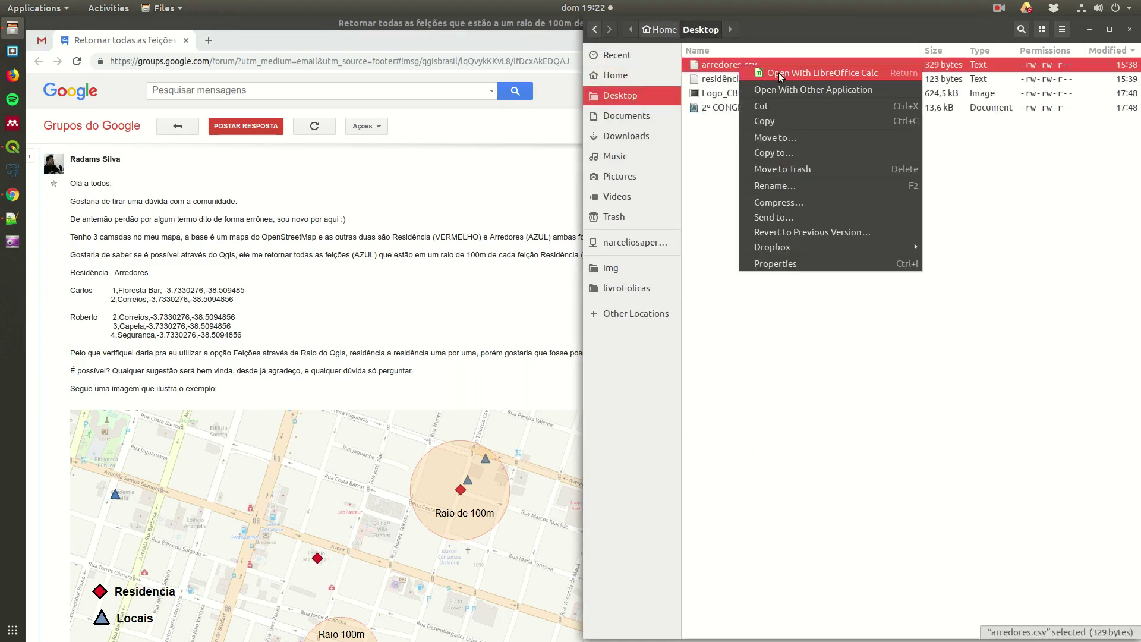
pyautogui.click(779, 73)
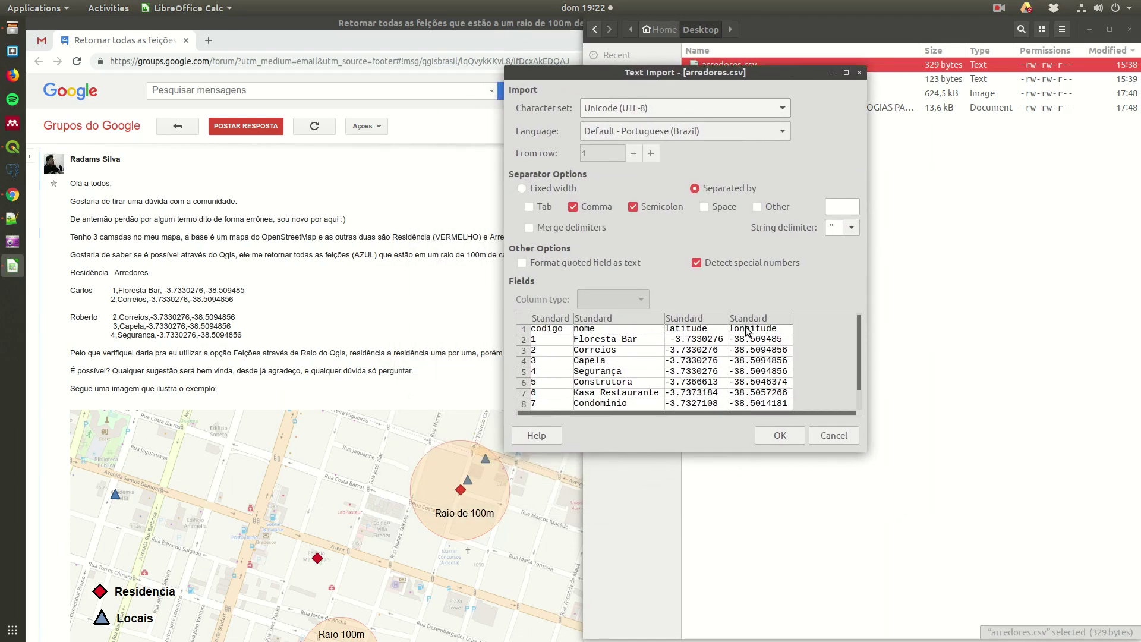
pyautogui.click(14, 148)
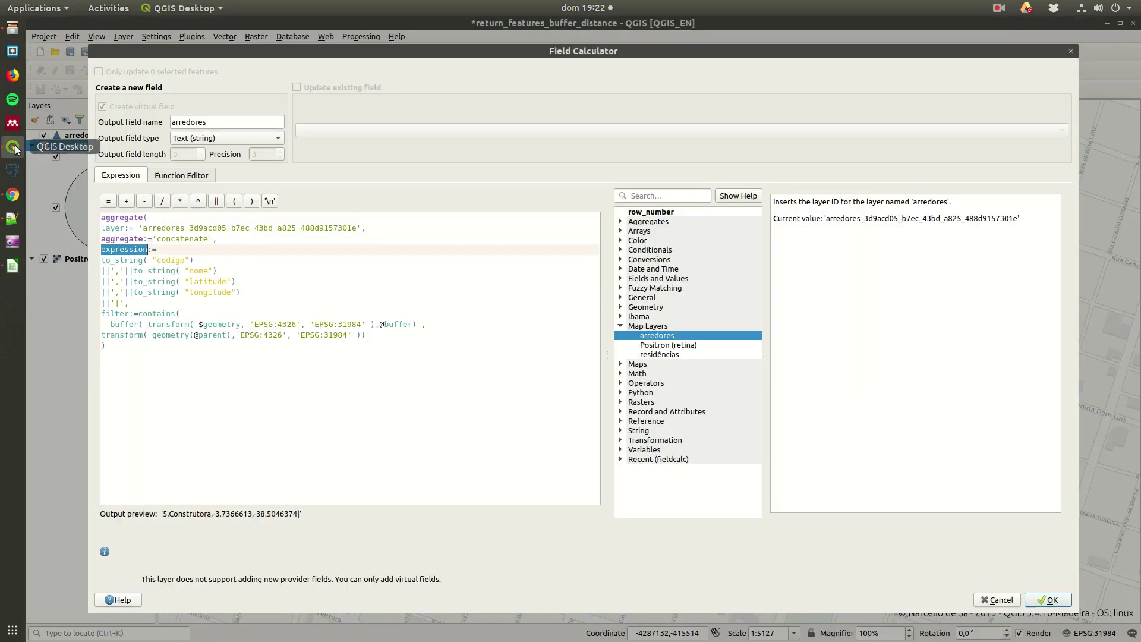
# Set the separator that ends each concatenated record, after the longitude value, to '<br/>'
pyautogui.click(221, 260)
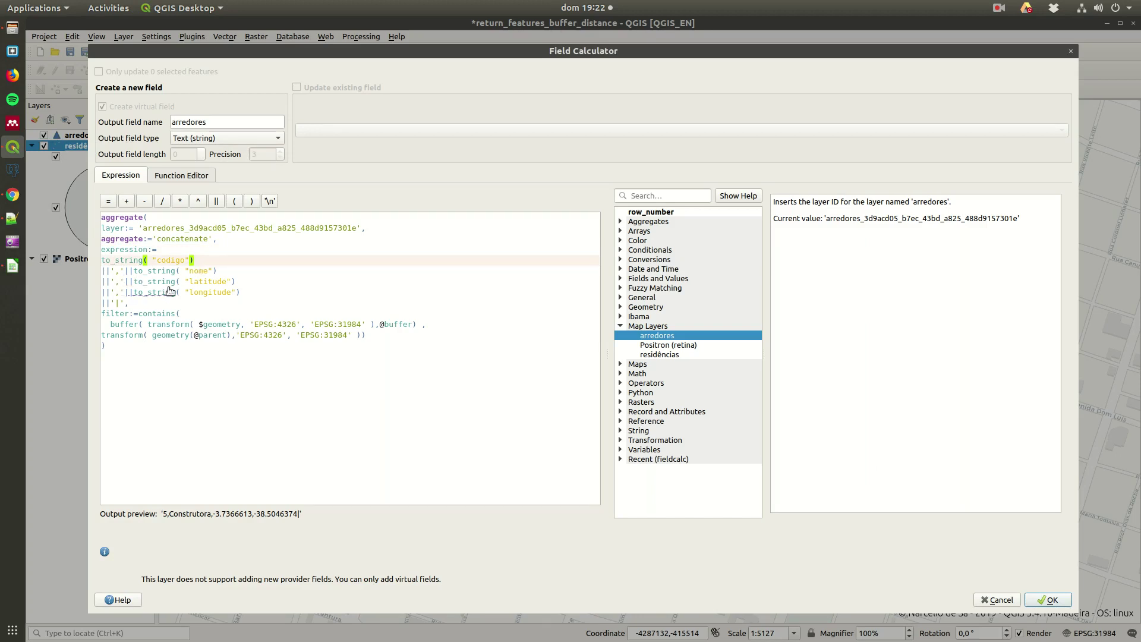
pyautogui.click(117, 302)
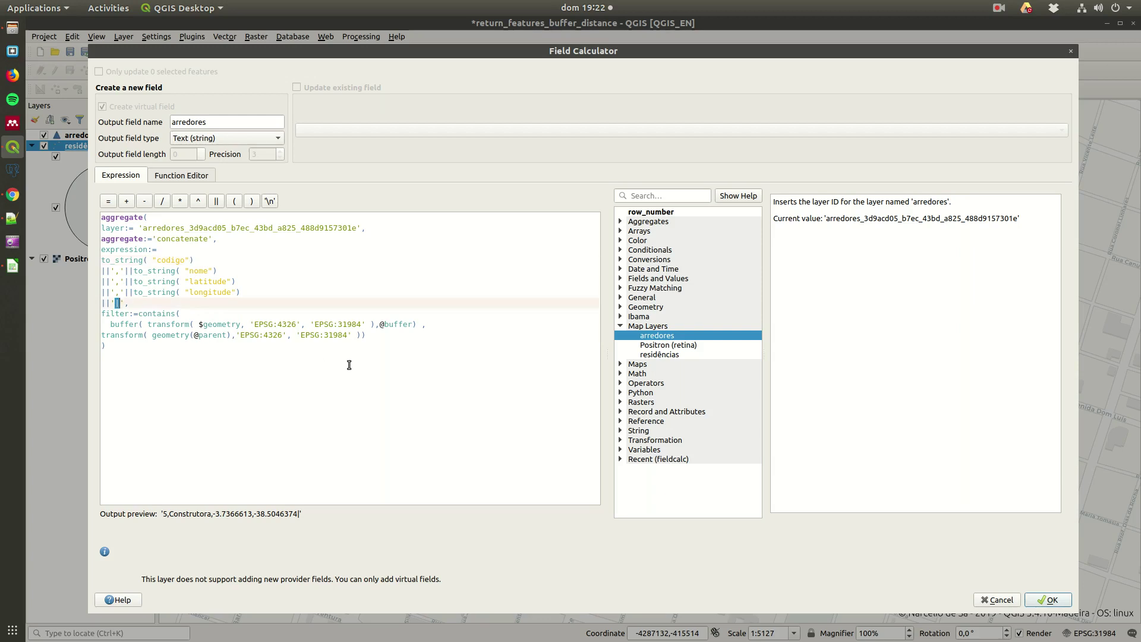
pyautogui.write('<br/>')
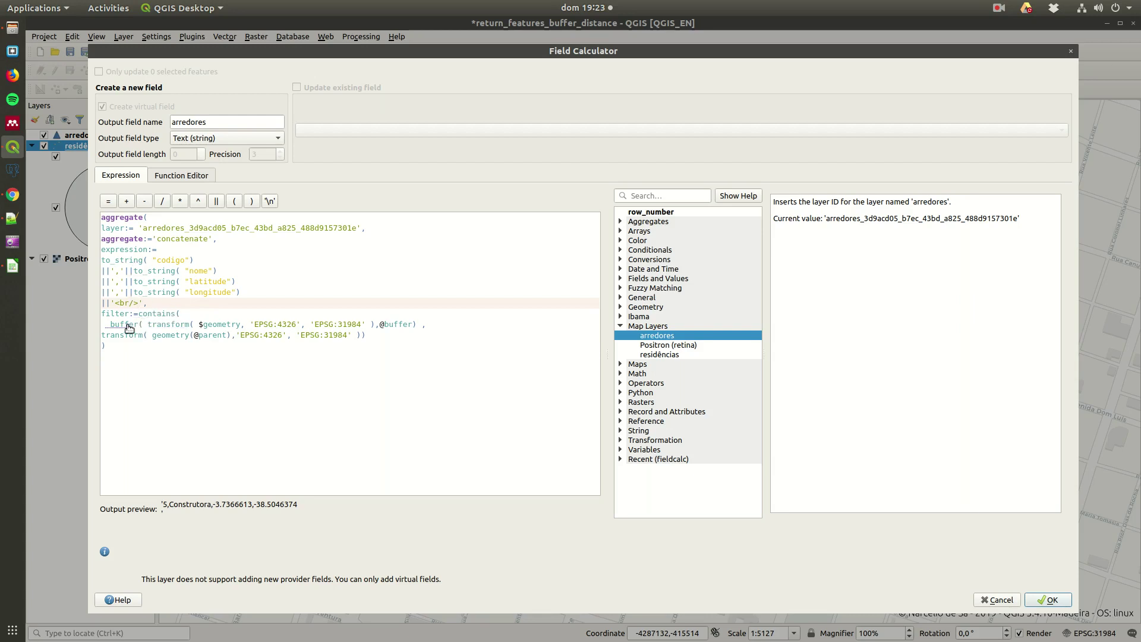
pyautogui.doubleClick(400, 324)
pyautogui.moveTo(381, 326); pyautogui.dragTo(414, 324)
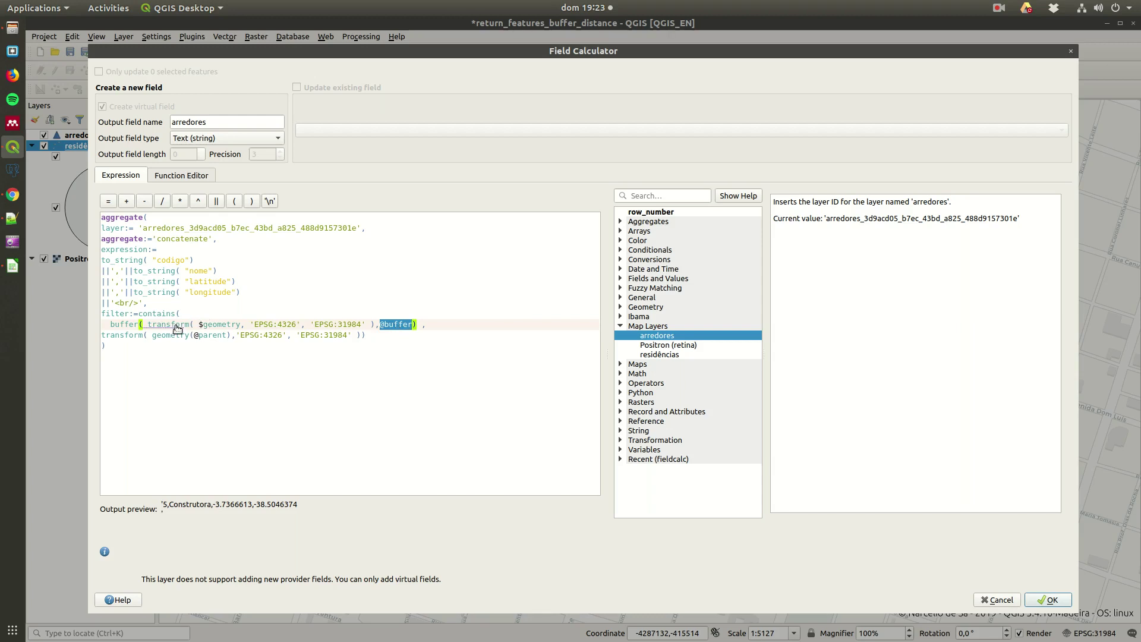
pyautogui.click(286, 325)
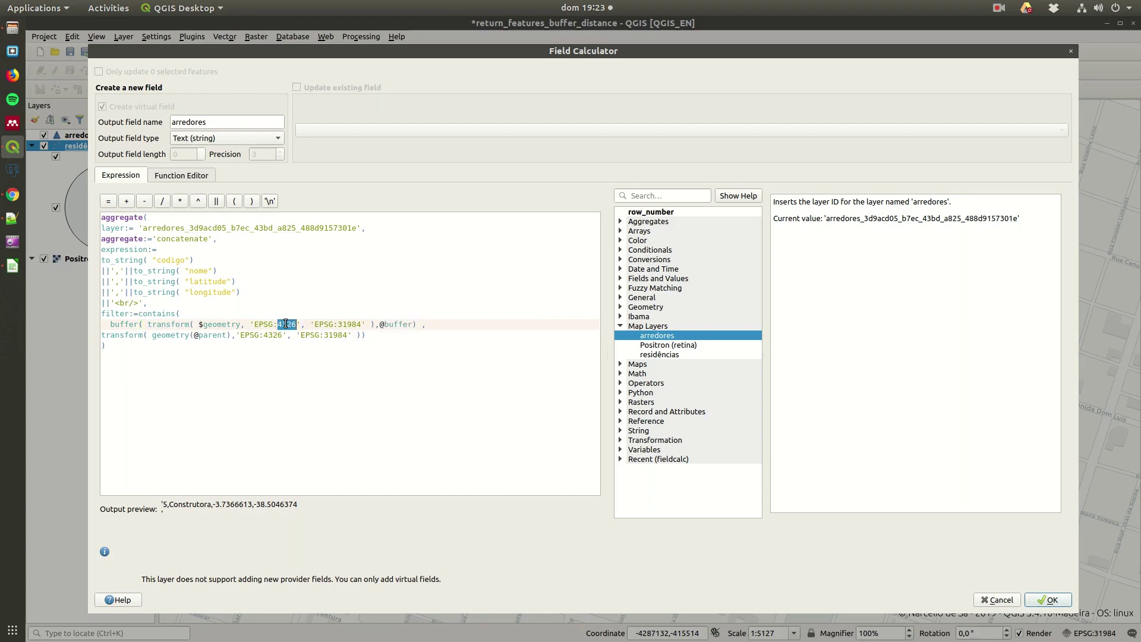
pyautogui.doubleClick(347, 324)
pyautogui.doubleClick(397, 325)
pyautogui.doubleClick(219, 336)
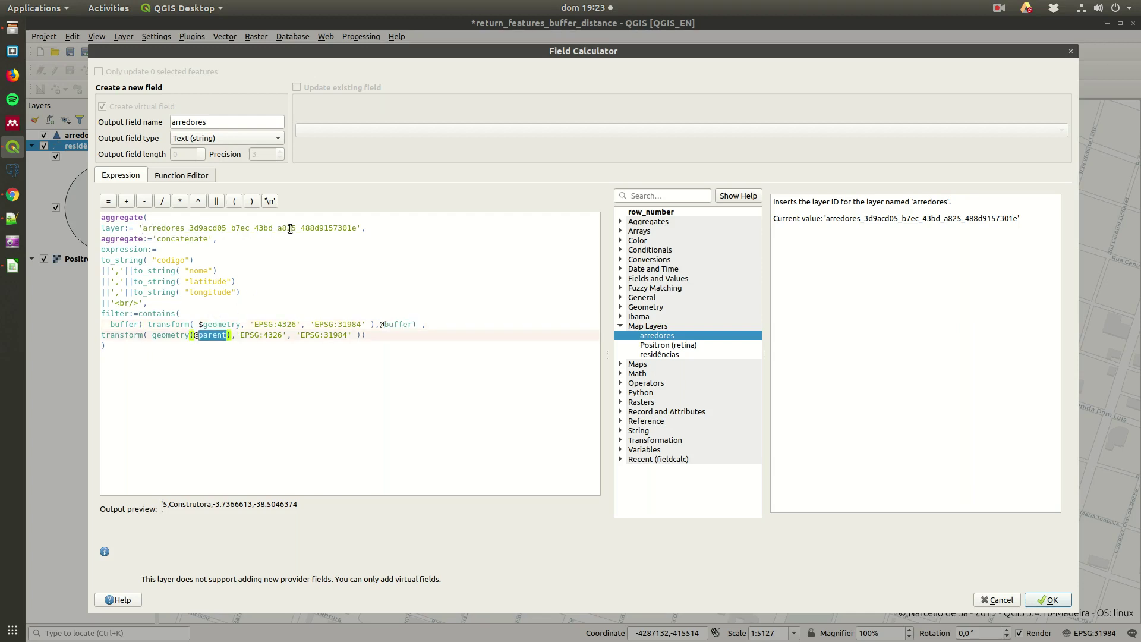
pyautogui.click(272, 337)
pyautogui.press('Left')
# Create the arredores virtual field from the finished expression and apply the residências layer properties
pyautogui.click(1049, 600)
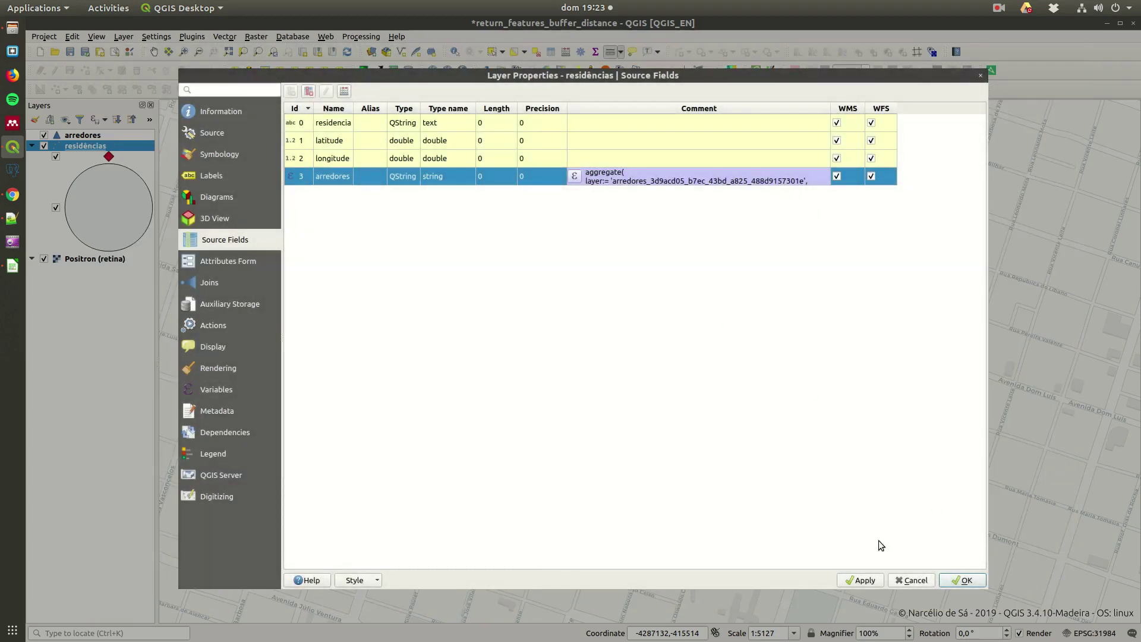
pyautogui.click(865, 581)
pyautogui.click(963, 581)
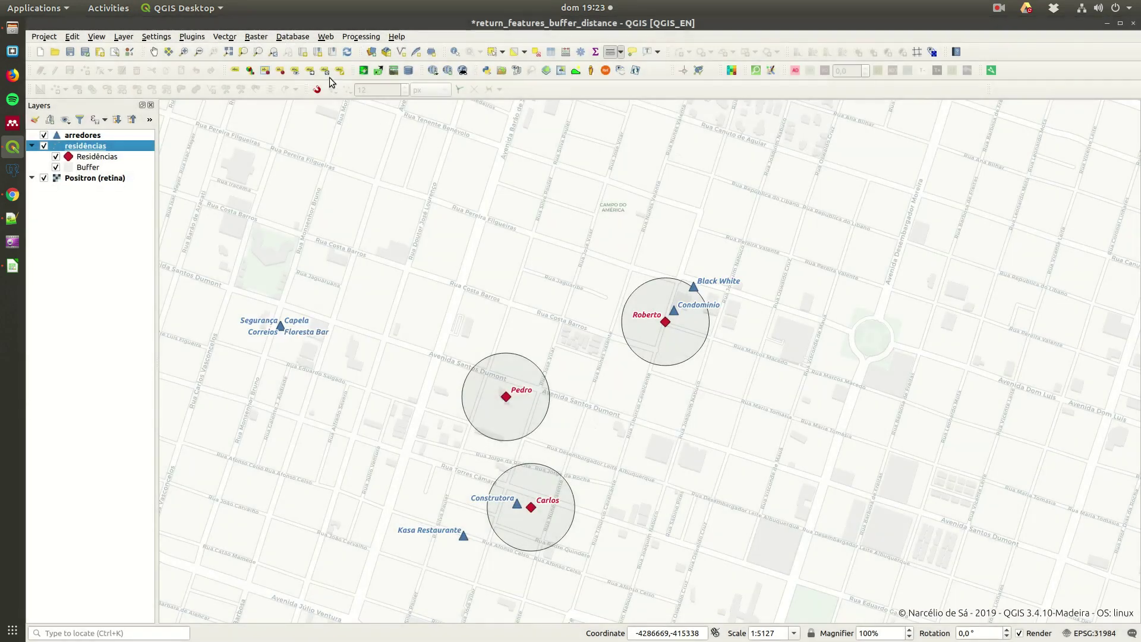
# Identify the residências point closest to Condominio and the Condominio point itself to open both attribute forms
pyautogui.click(455, 52)
pyautogui.click(667, 323)
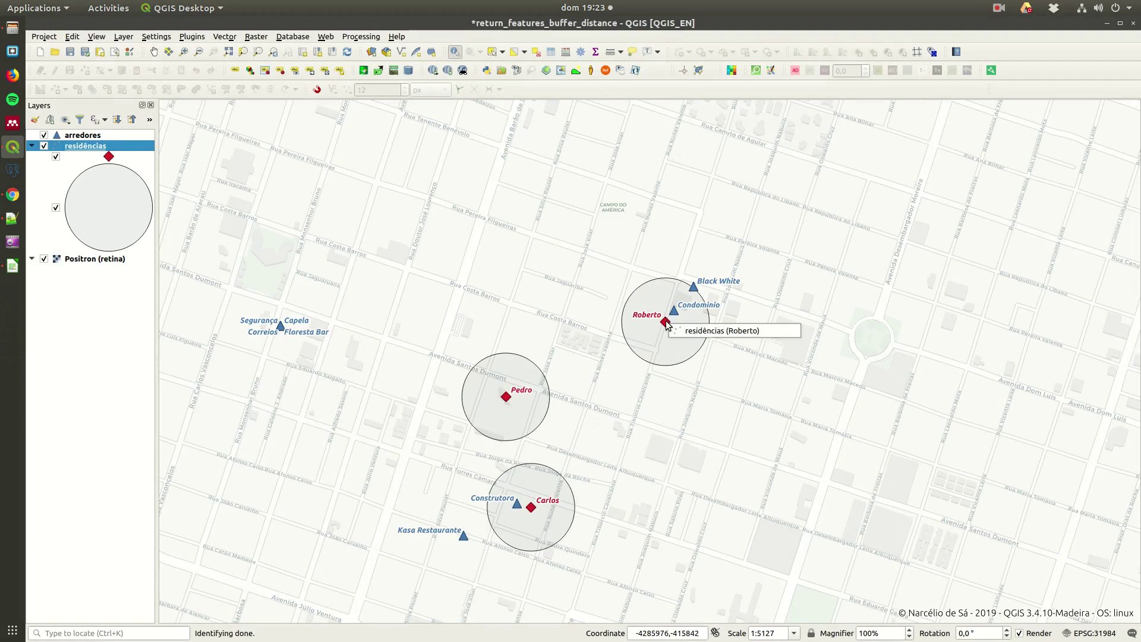
pyautogui.click(695, 331)
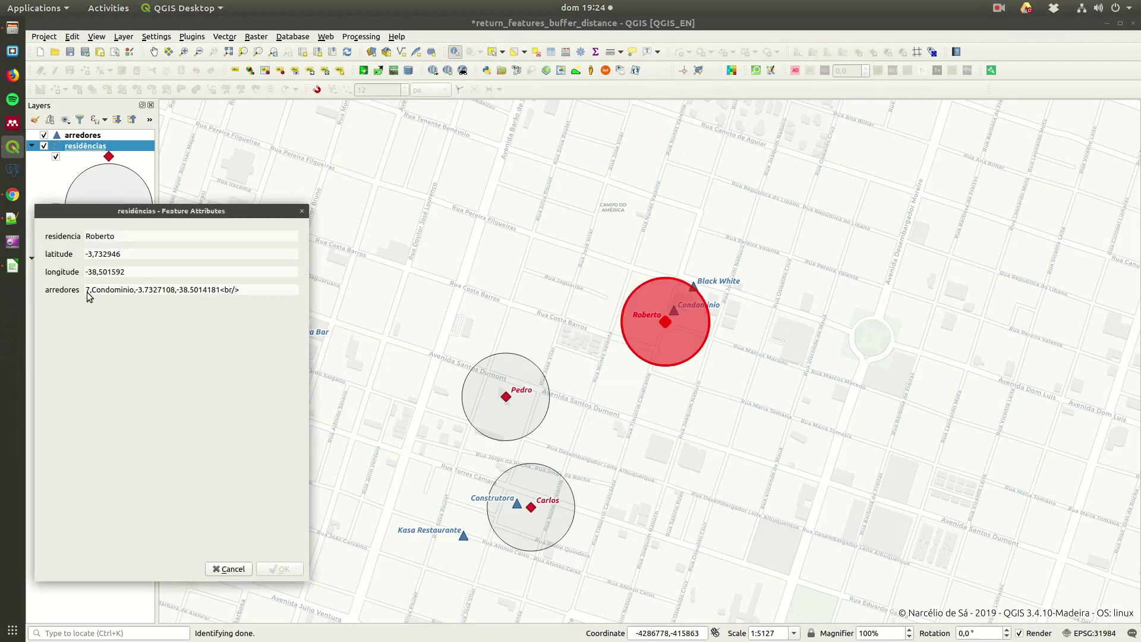
pyautogui.click(674, 310)
pyautogui.click(731, 322)
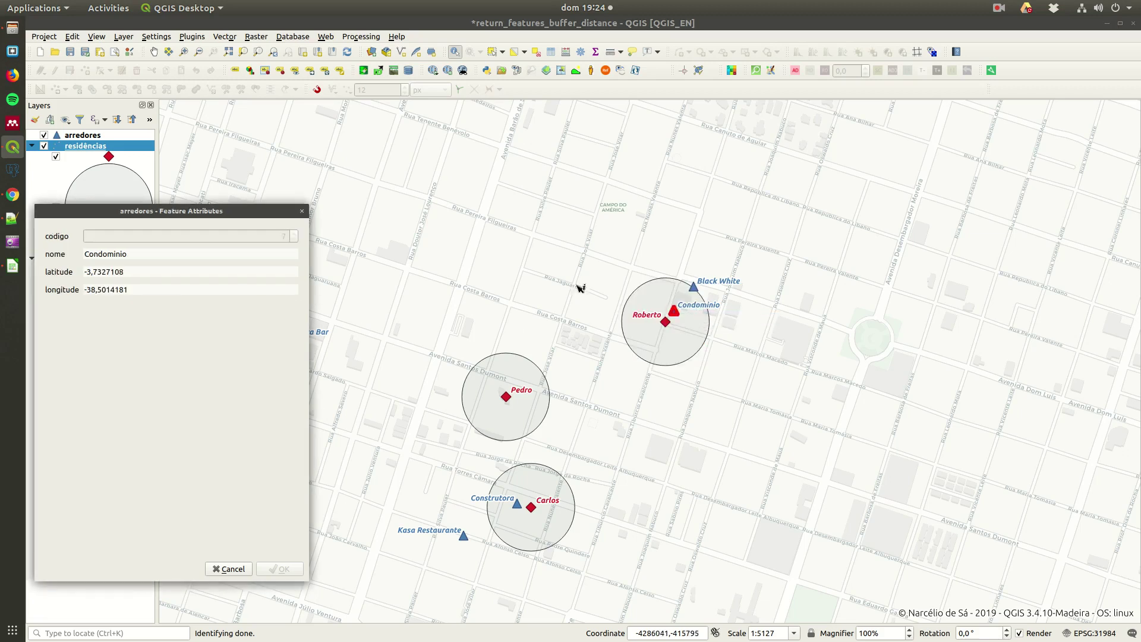
# Place the two attribute forms apart, compare the arredores value with Condominio's attributes, and close both forms
pyautogui.moveTo(209, 212); pyautogui.dragTo(965, 176)
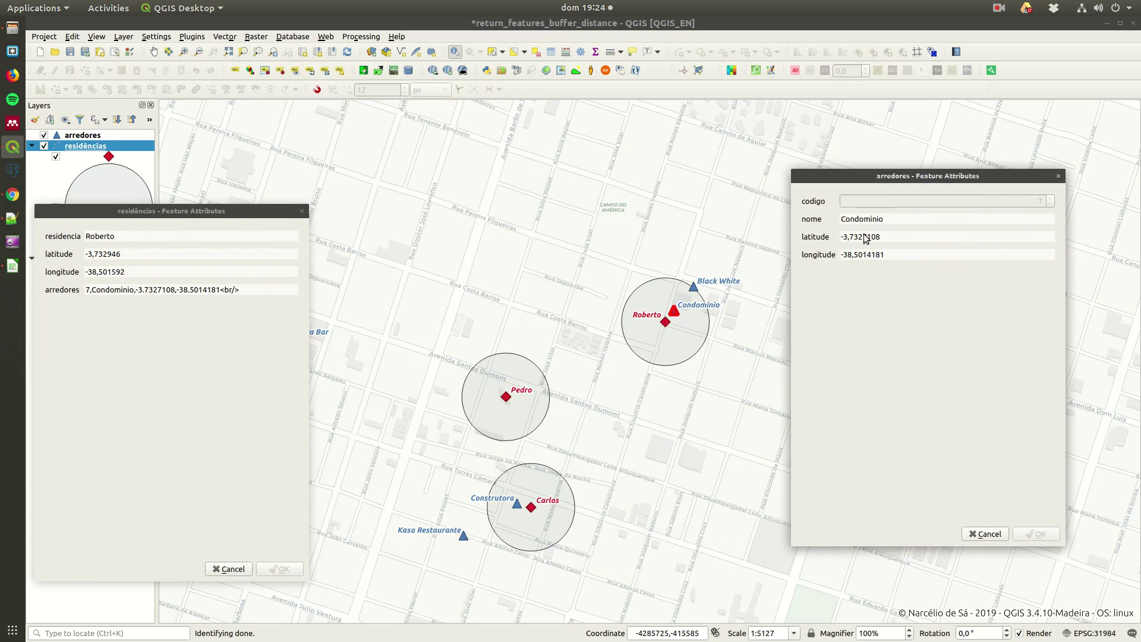
pyautogui.click(88, 294)
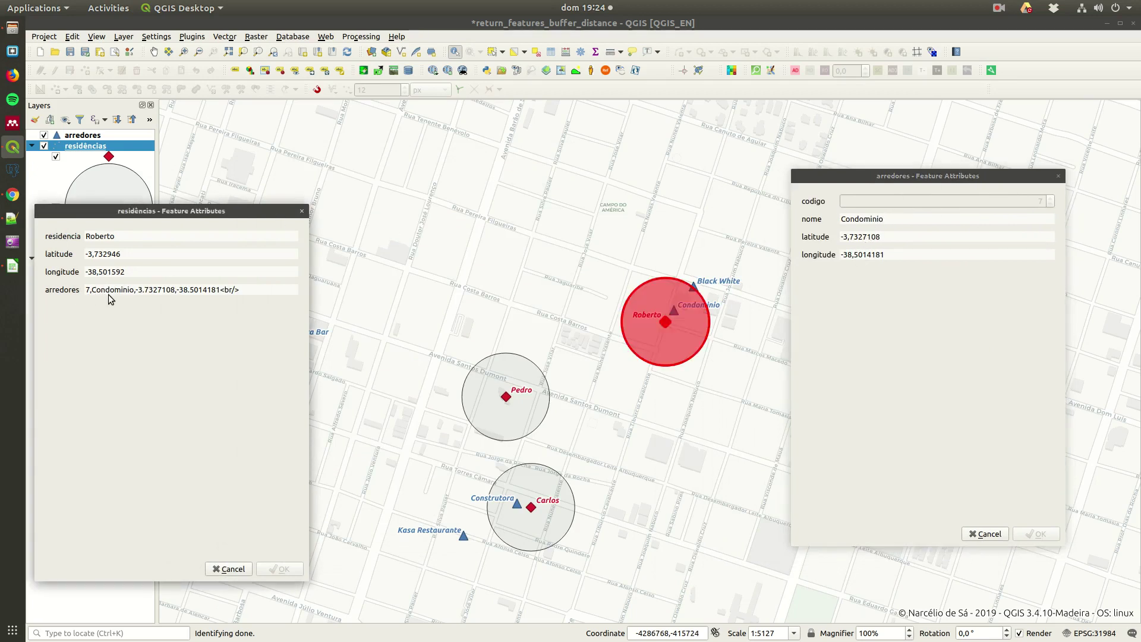
pyautogui.moveTo(224, 291); pyautogui.dragTo(245, 291)
pyautogui.click(303, 212)
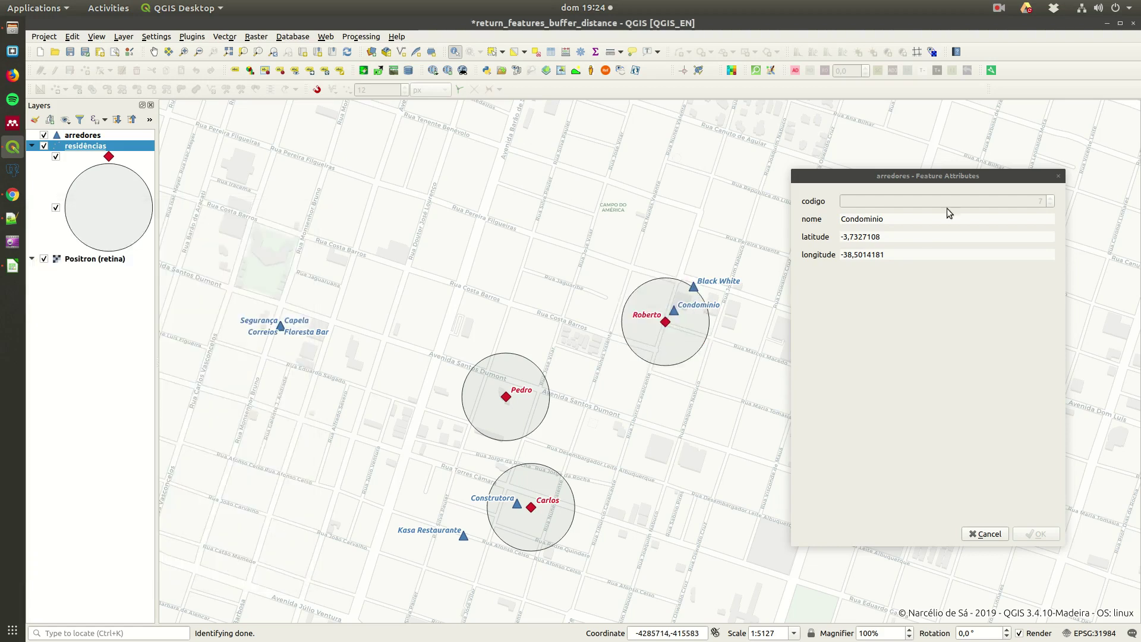
pyautogui.click(1059, 176)
# Set the residências layer's buffer variable to 250 and apply the layer properties
pyautogui.rightClick(81, 147)
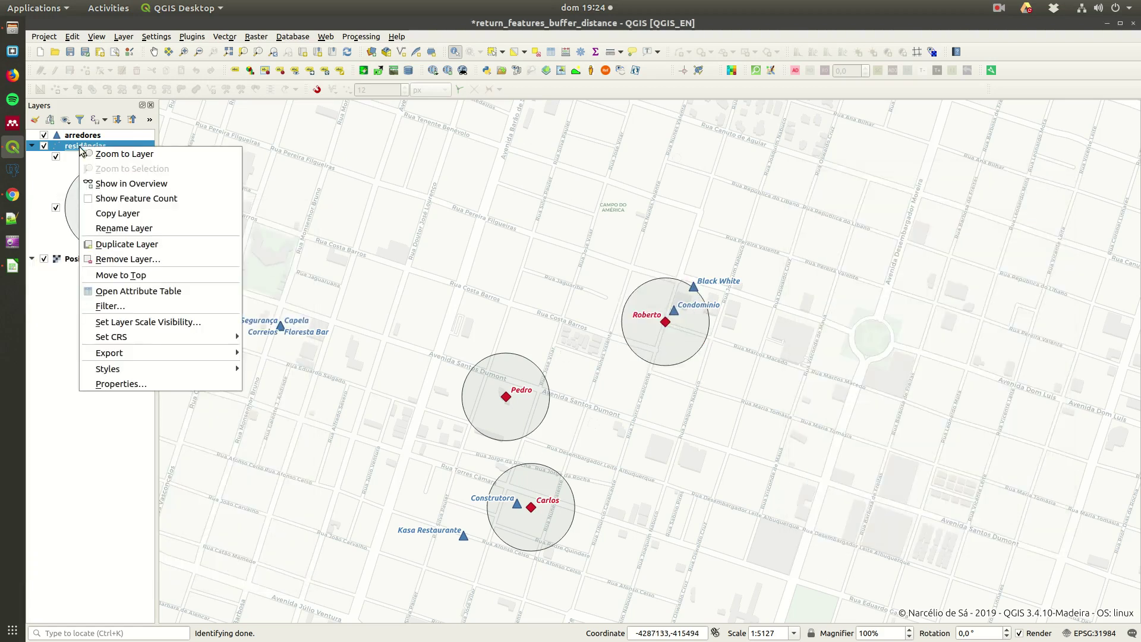
pyautogui.click(143, 384)
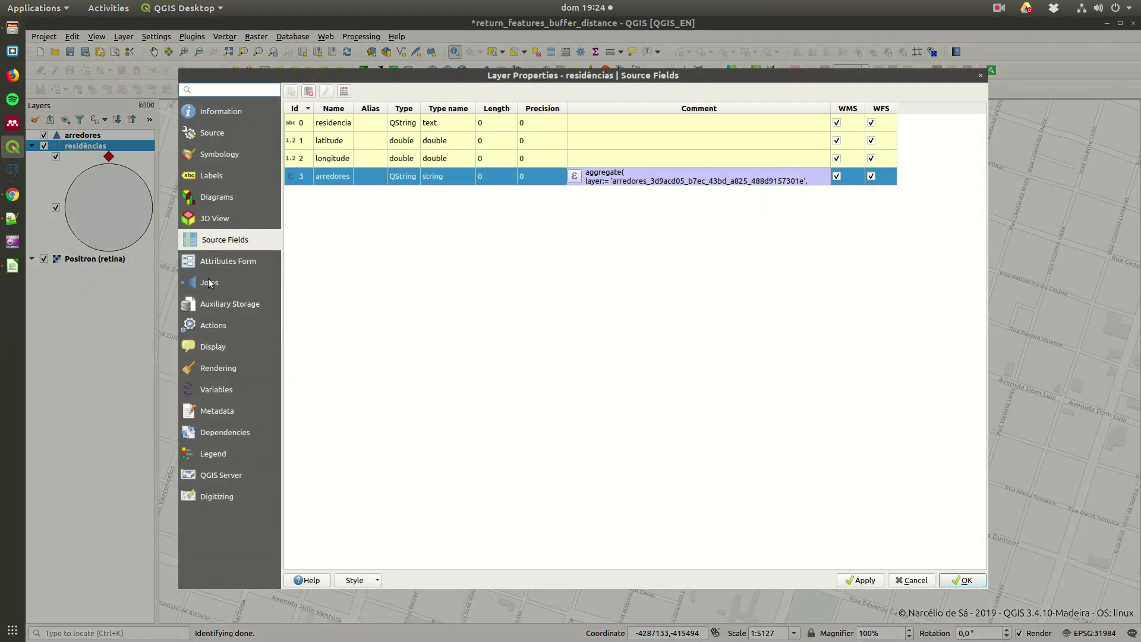
pyautogui.click(226, 390)
pyautogui.doubleClick(378, 196)
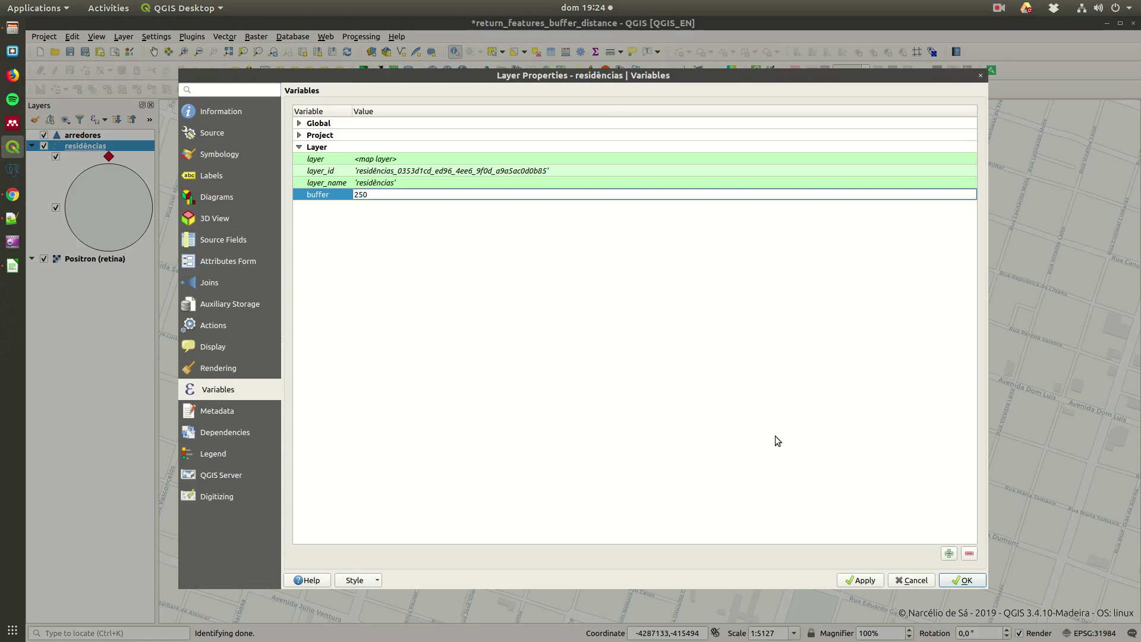
pyautogui.click(861, 580)
pyautogui.click(958, 574)
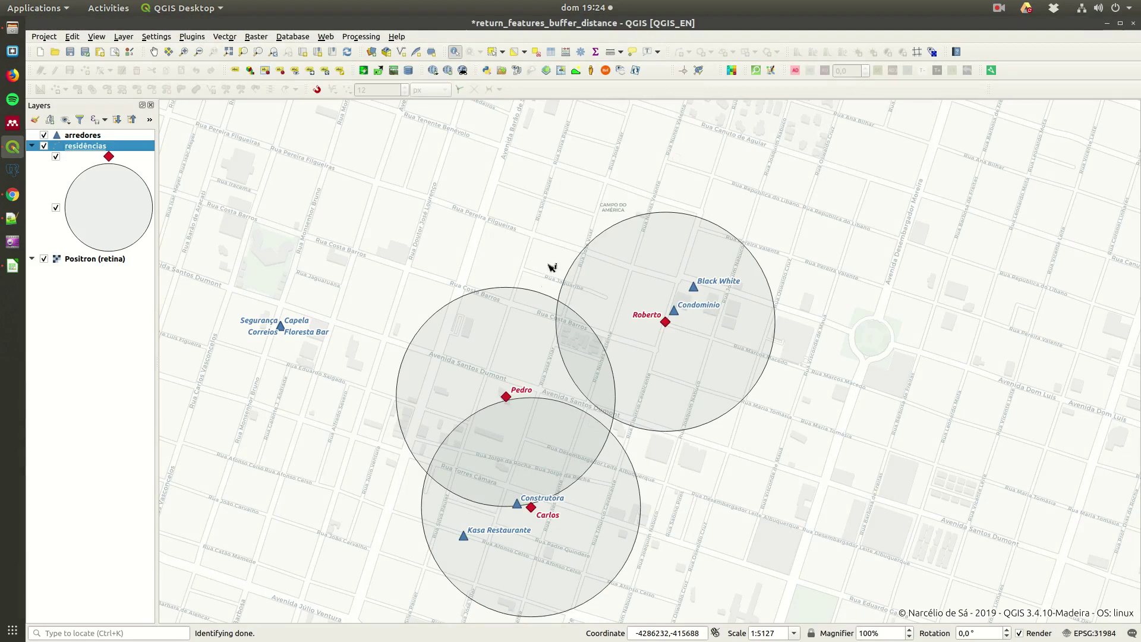
# Identify the residências points nearest Condominio and Construtora, widening the attribute form to read each full arredores value, and close the forms
pyautogui.click(665, 323)
pyautogui.click(706, 337)
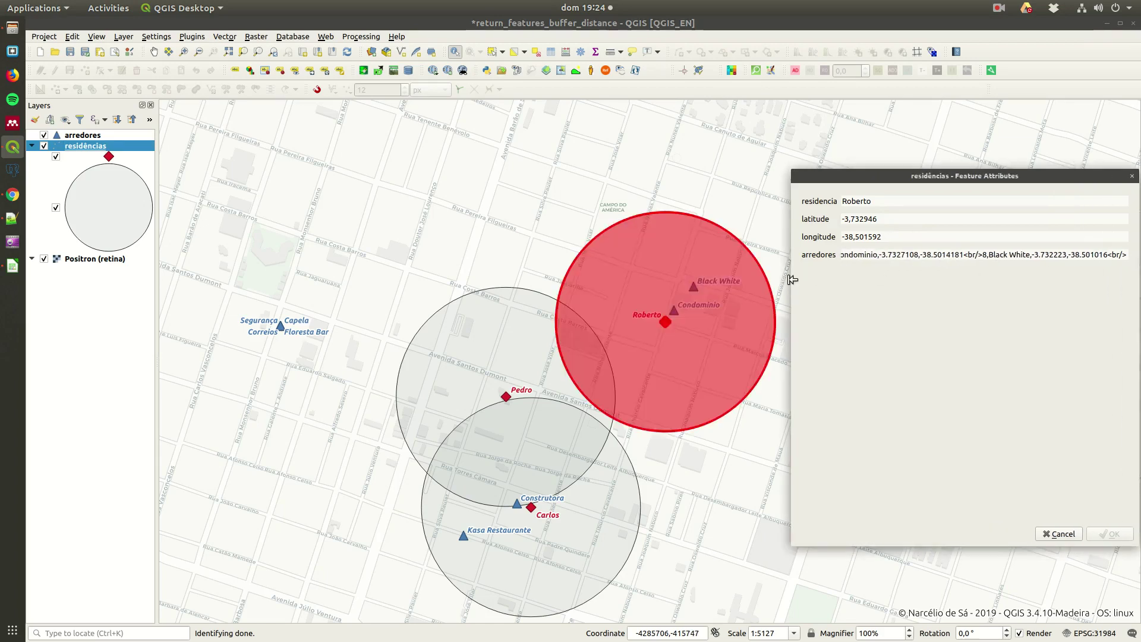
pyautogui.moveTo(792, 279); pyautogui.dragTo(510, 275)
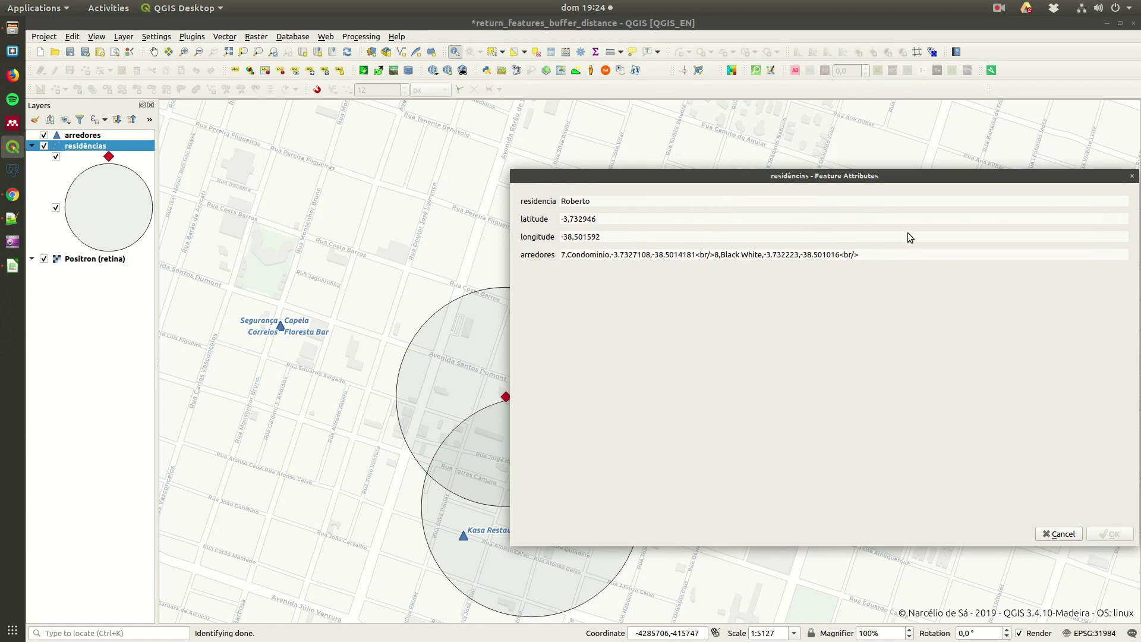
pyautogui.click(1133, 176)
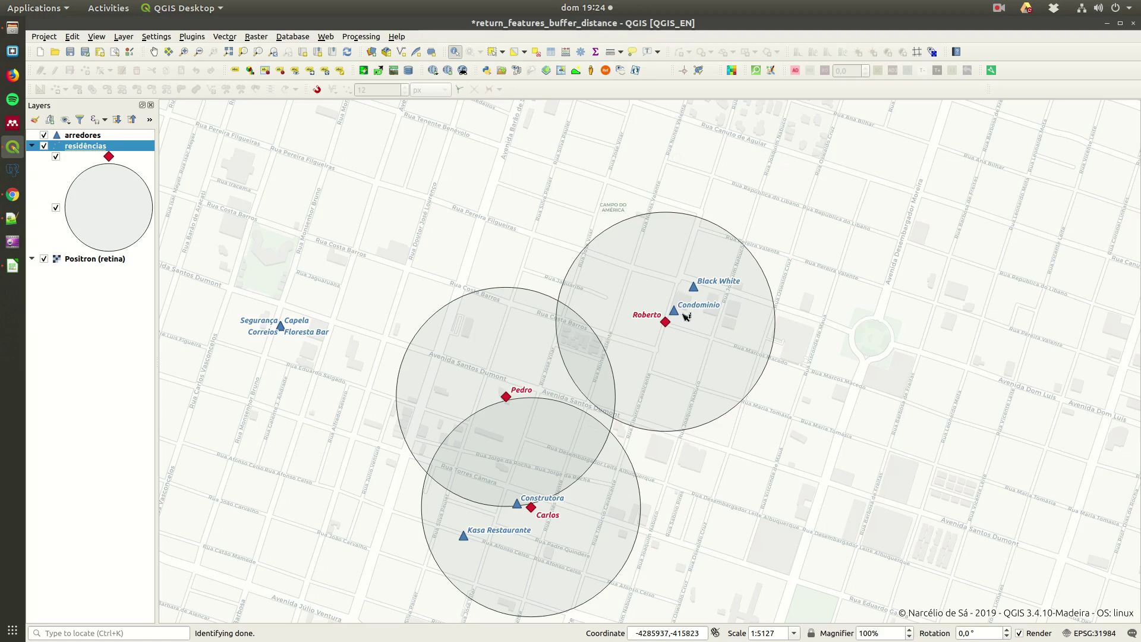
pyautogui.click(533, 510)
pyautogui.click(553, 517)
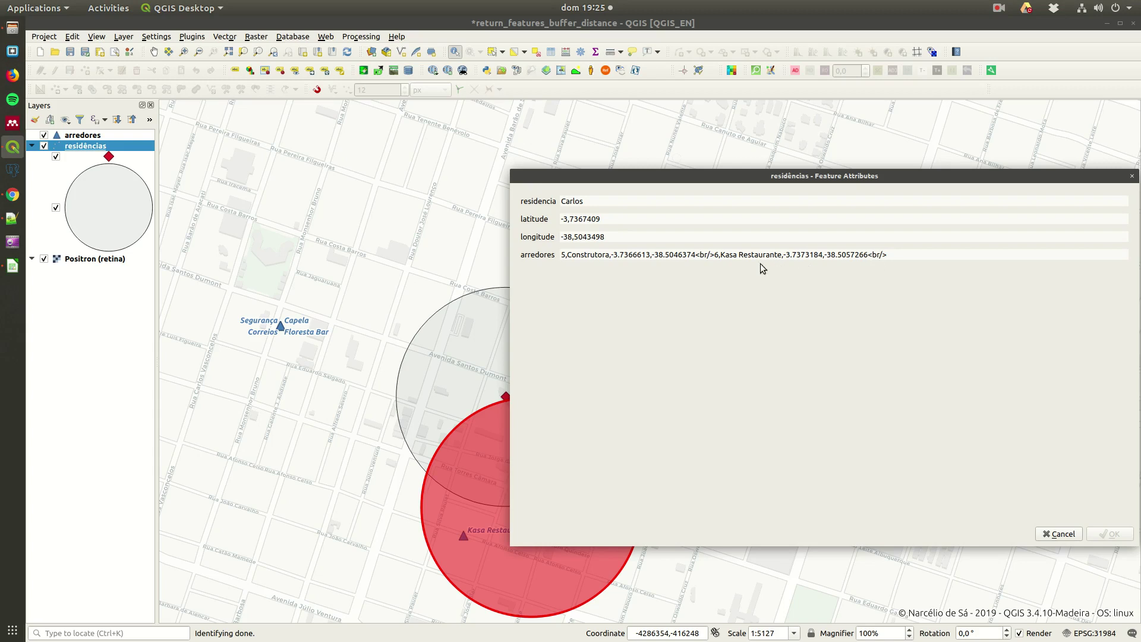
pyautogui.click(1132, 176)
# Switch to the Google Groups post in Chrome, highlight the Floresta Bar and Correios example output, and return to QGIS
pyautogui.click(13, 195)
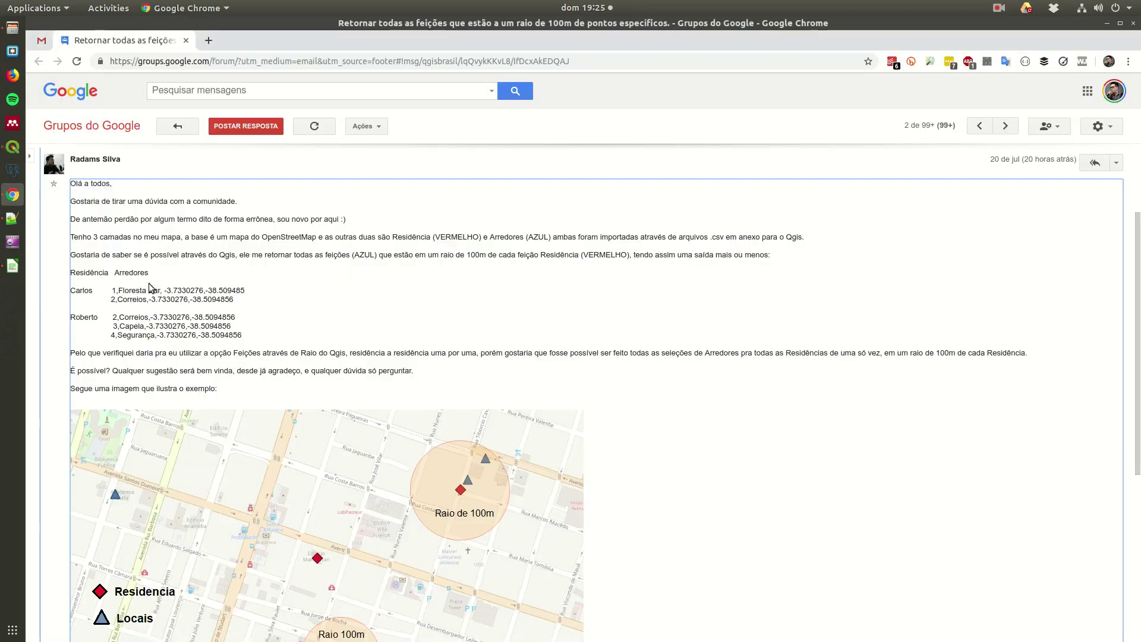
pyautogui.moveTo(110, 290); pyautogui.dragTo(249, 298)
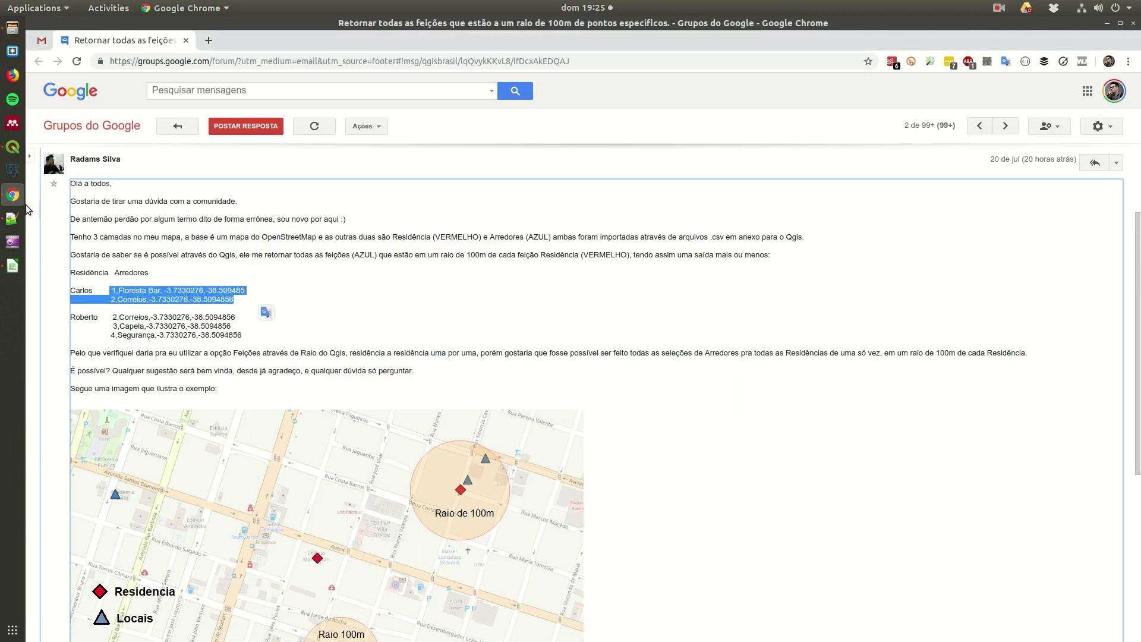
pyautogui.click(13, 146)
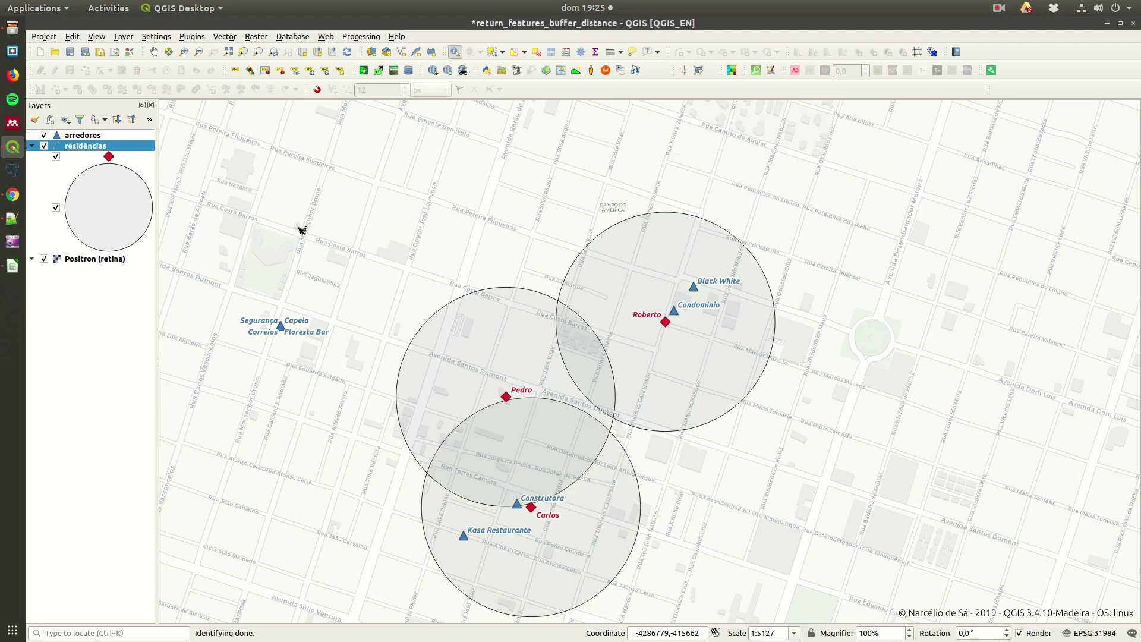
# Configure the arredores field's Text Edit widget in the residências attributes form as Multiline with HTML and accept the properties
pyautogui.rightClick(103, 147)
pyautogui.click(162, 385)
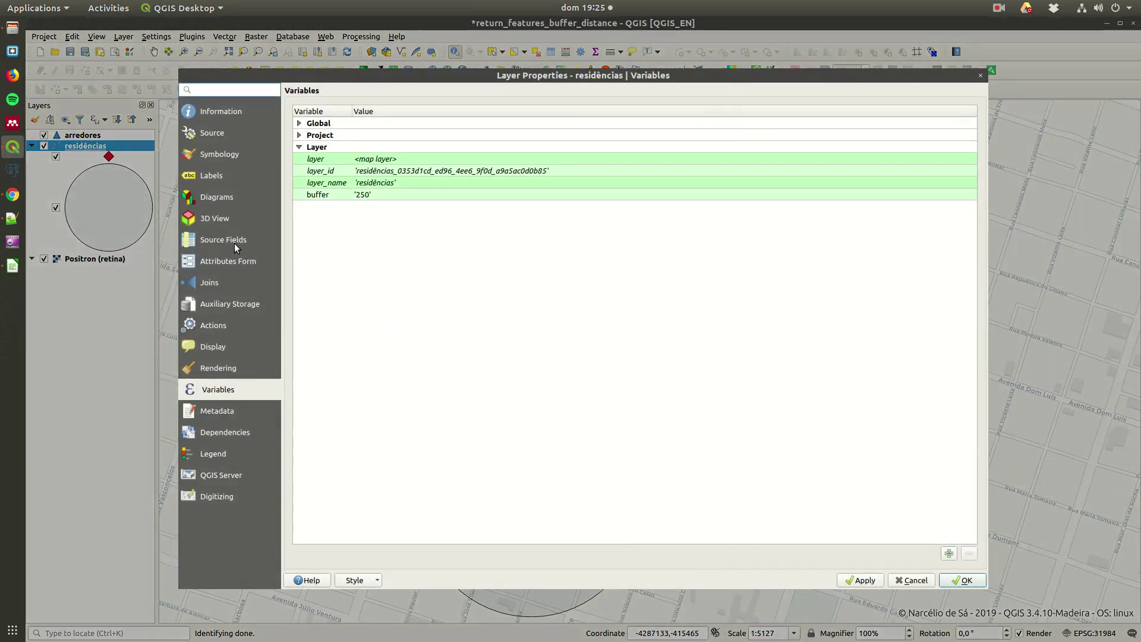
pyautogui.click(216, 260)
pyautogui.click(325, 158)
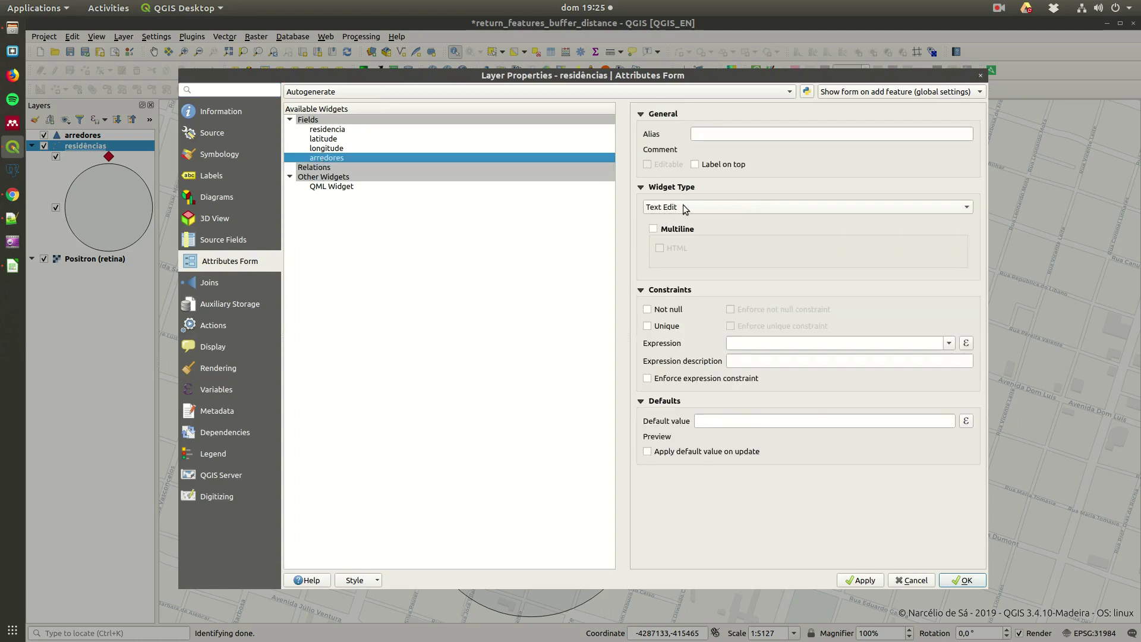
pyautogui.click(674, 232)
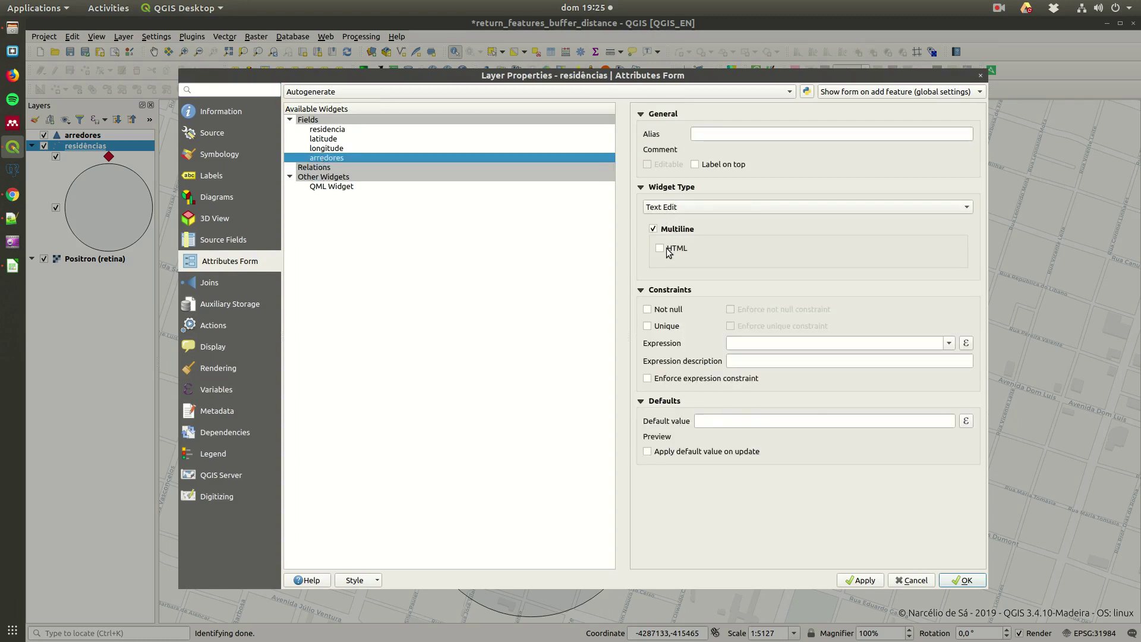
pyautogui.click(963, 581)
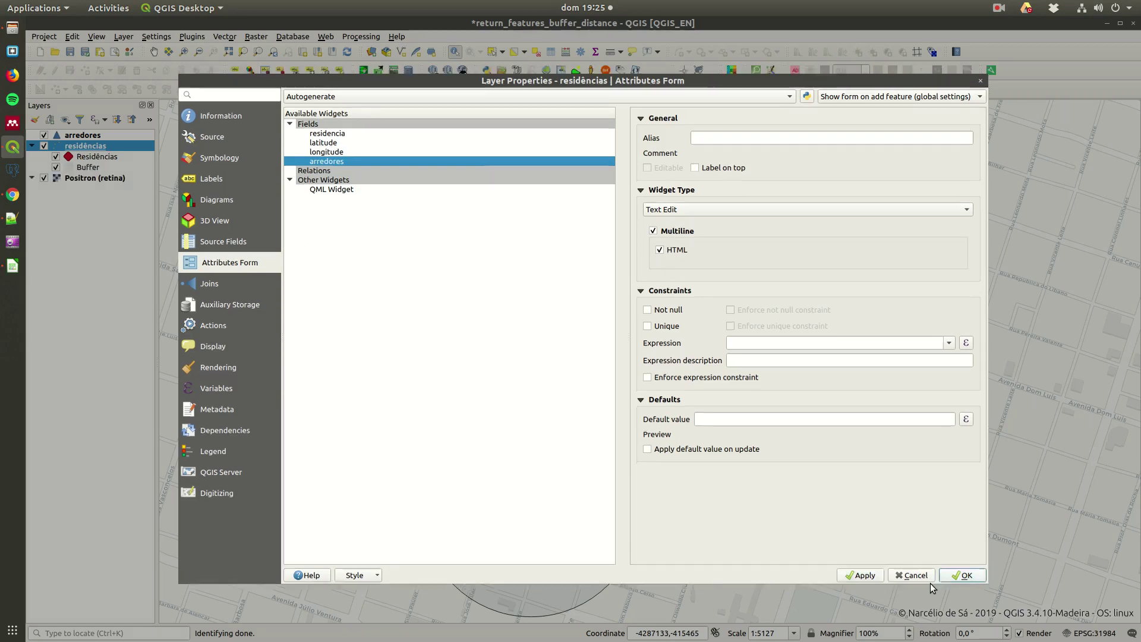
# Identify the residências point closest to Condominio and copy the Condominio and Black White lines from its arredores field
pyautogui.rightClick(668, 323)
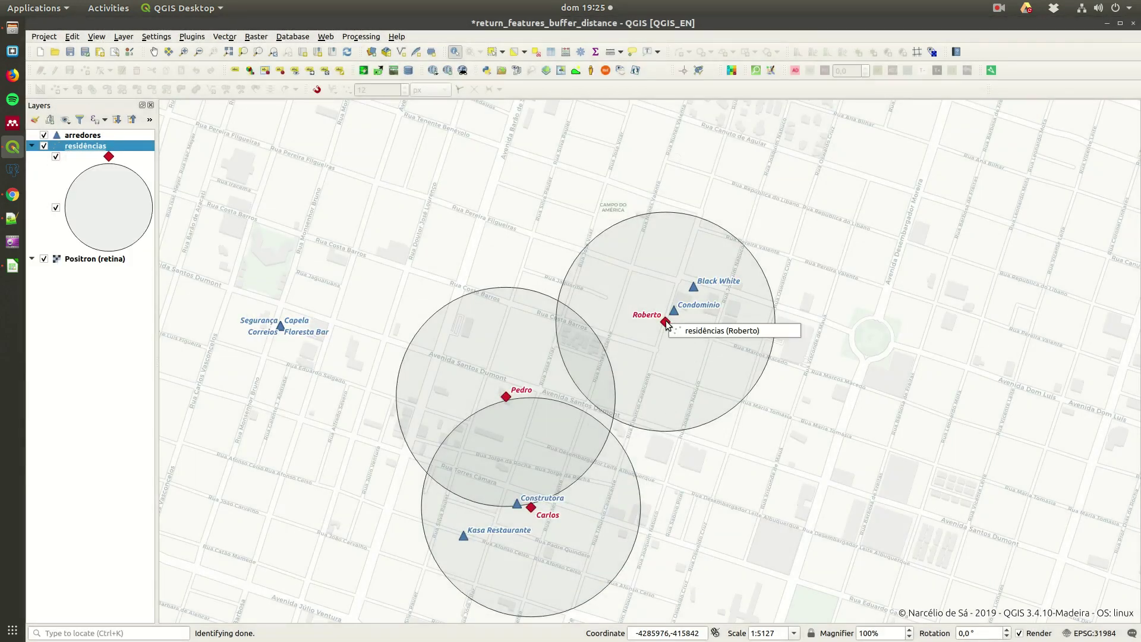
pyautogui.click(698, 330)
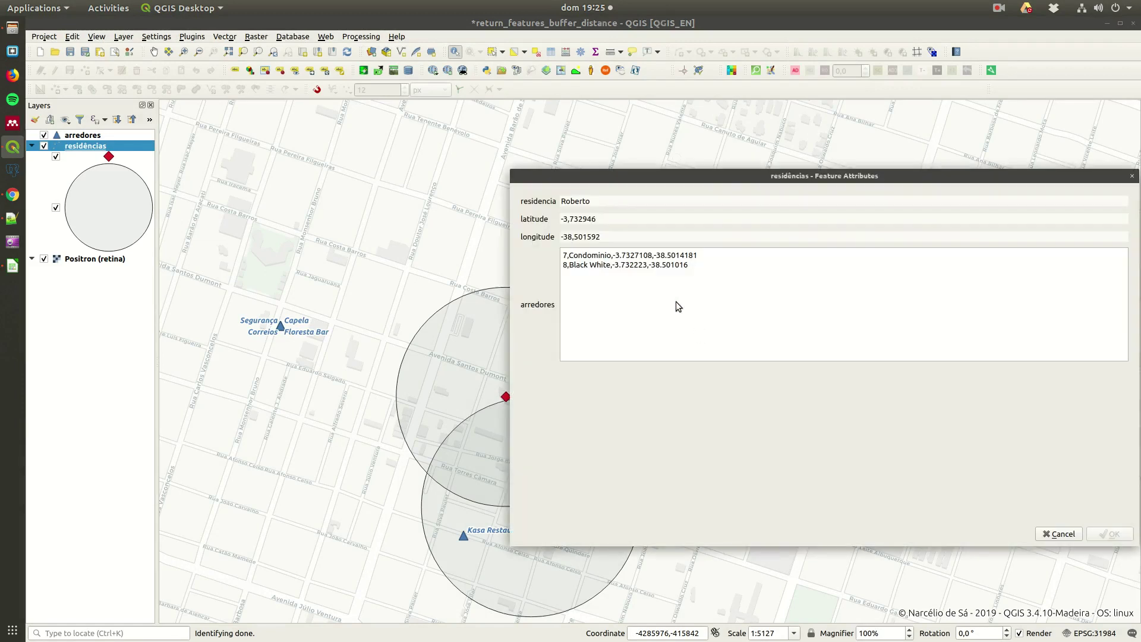
pyautogui.moveTo(699, 275); pyautogui.dragTo(529, 260)
pyautogui.rightClick(602, 270)
pyautogui.click(621, 273)
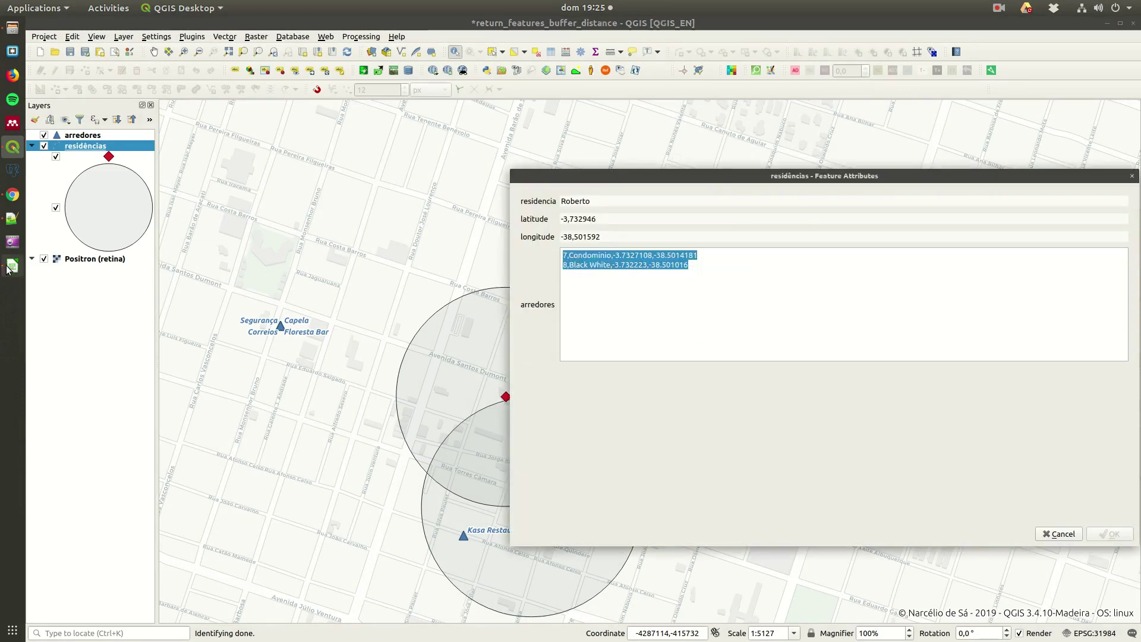
# Switch to Notepad++, paste the copied arredores lines below the aggregate expression, then return to QGIS and close the attribute form
pyautogui.click(12, 219)
pyautogui.click(95, 279)
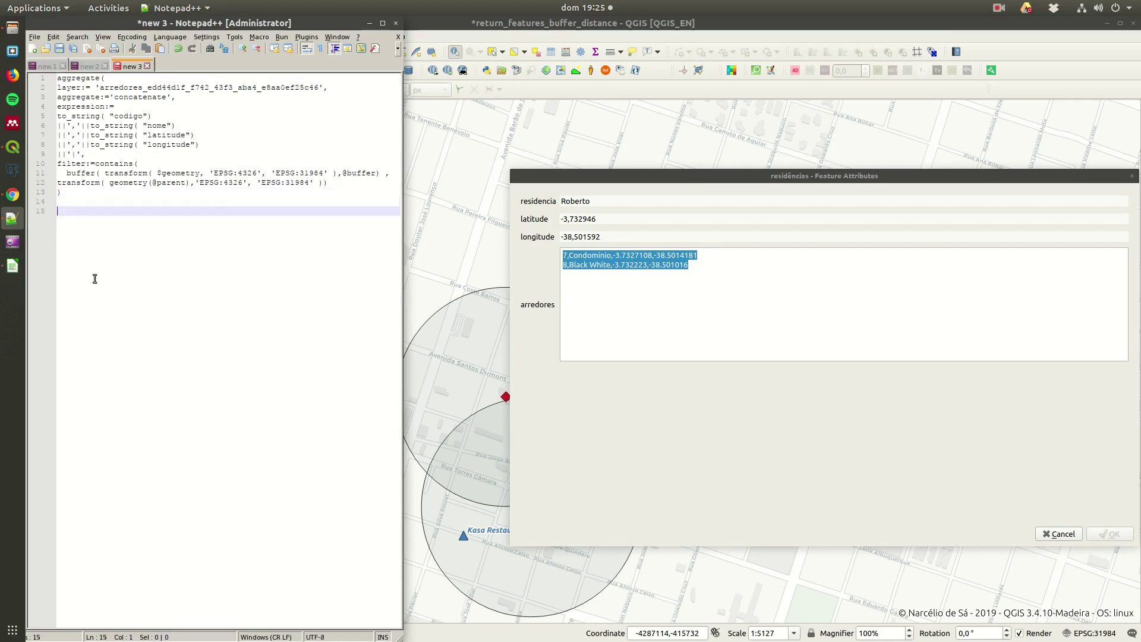
pyautogui.press('Return')
pyautogui.hotkey('ctrl', 'v')
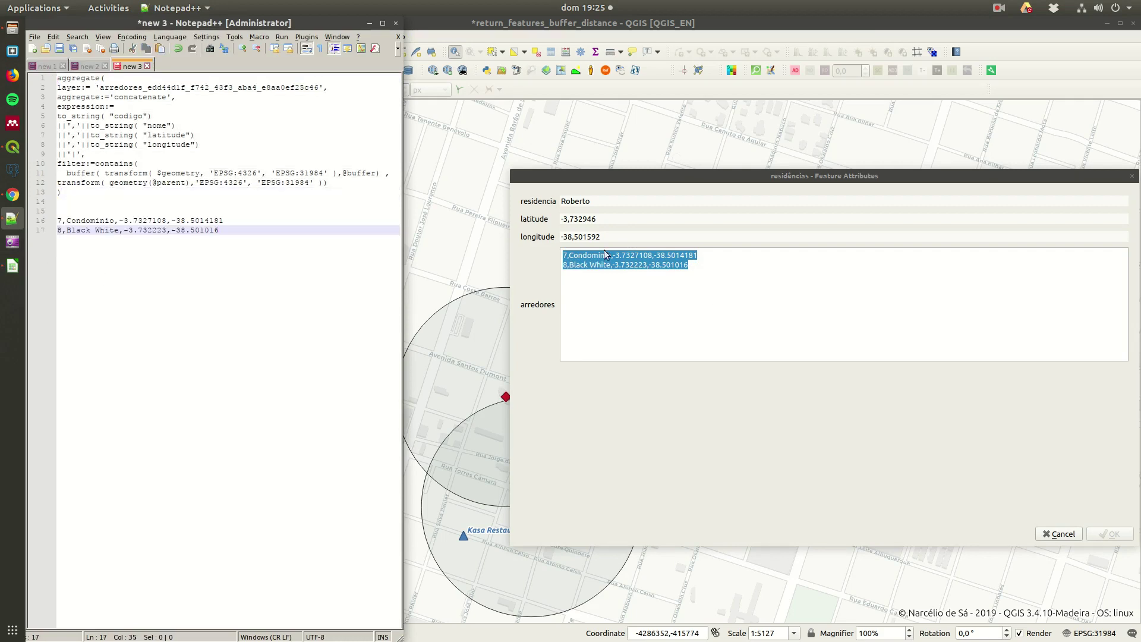
pyautogui.click(521, 245)
pyautogui.click(350, 23)
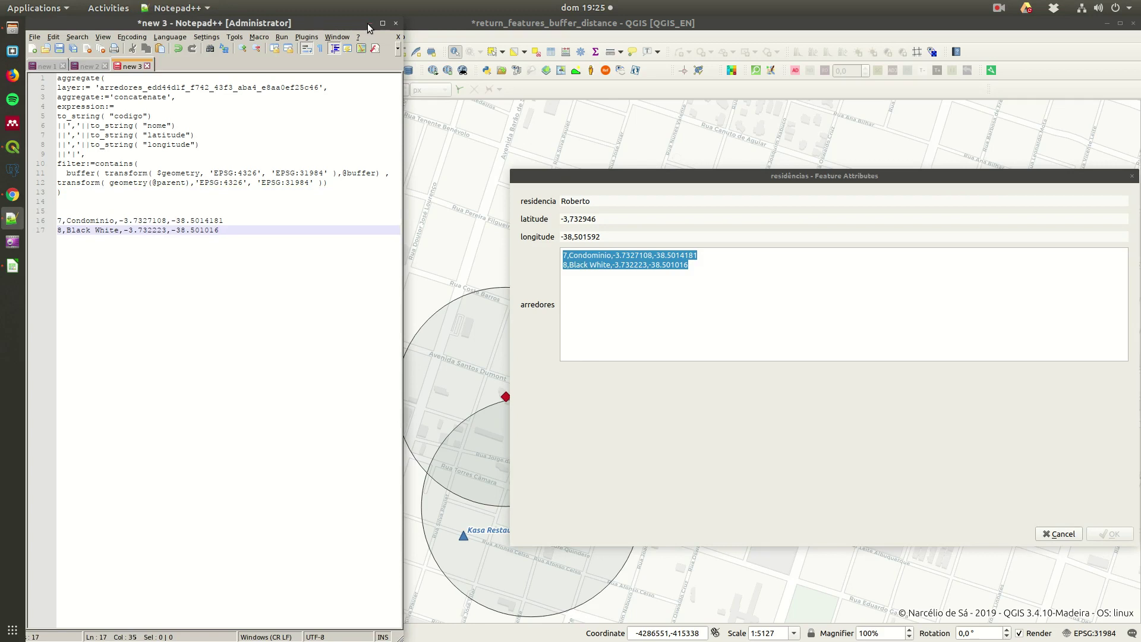
pyautogui.click(368, 23)
pyautogui.press('Escape')
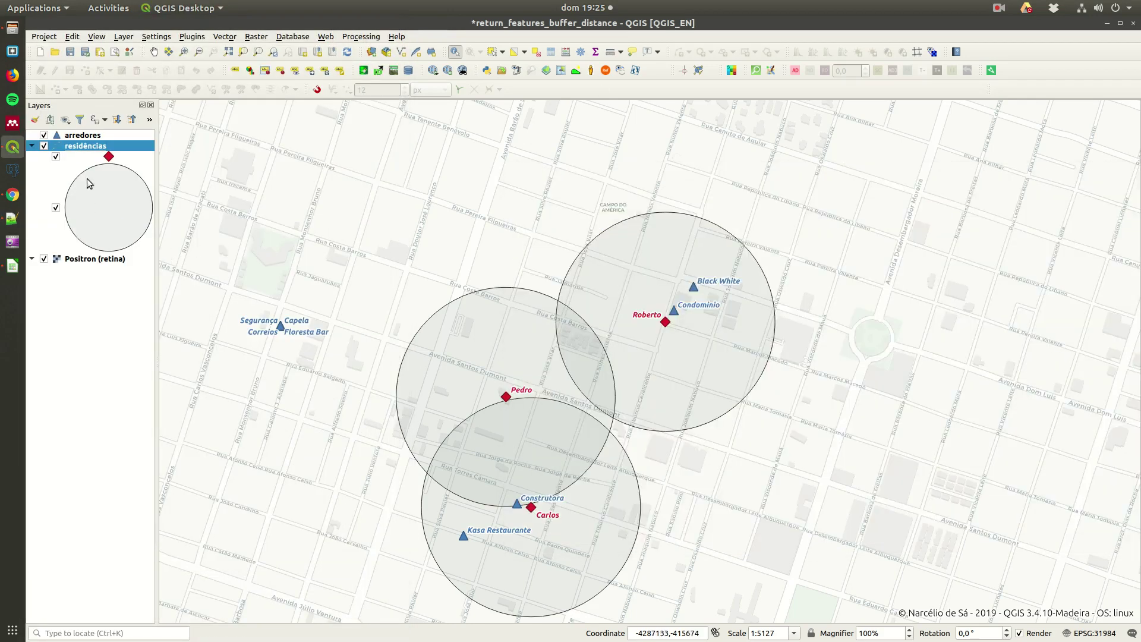
pyautogui.rightClick(86, 149)
pyautogui.click(141, 390)
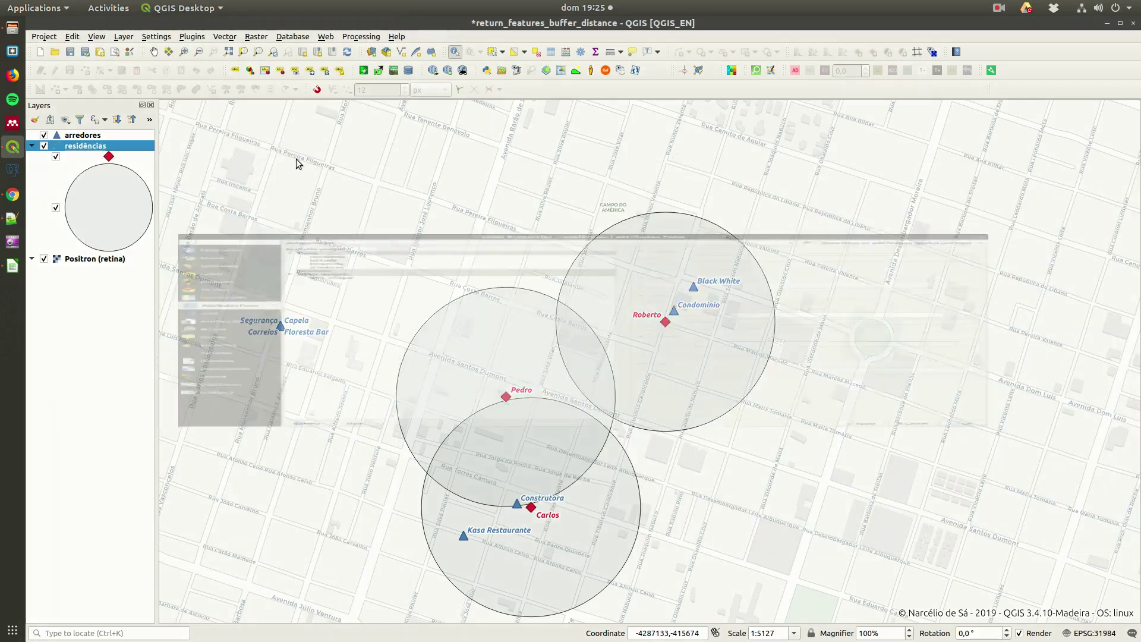
pyautogui.click(981, 76)
# Open the residências attribute table, widen the arredores column, and view the entry nearest Condominio in form view
pyautogui.rightClick(83, 148)
pyautogui.click(128, 292)
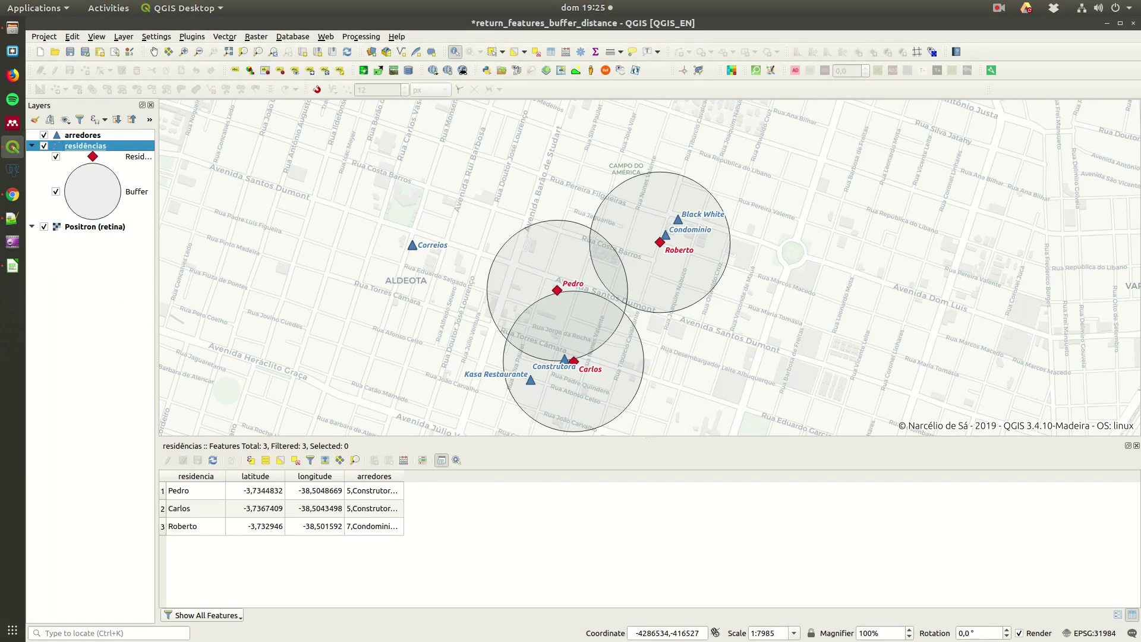
pyautogui.moveTo(404, 476); pyautogui.dragTo(797, 476)
pyautogui.click(1120, 612)
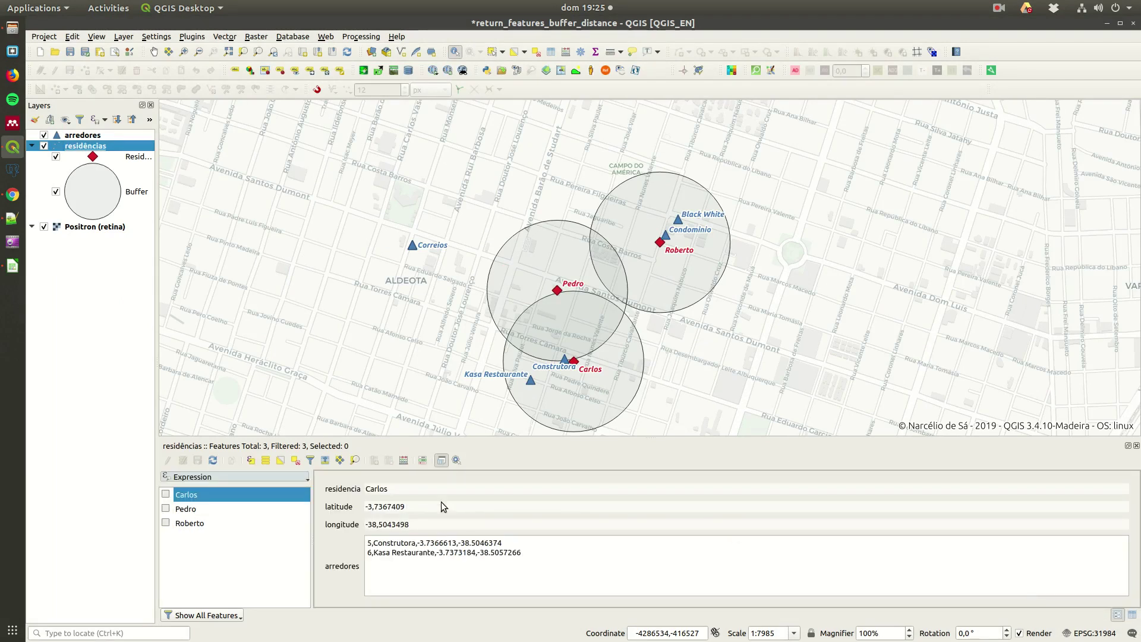
pyautogui.click(185, 523)
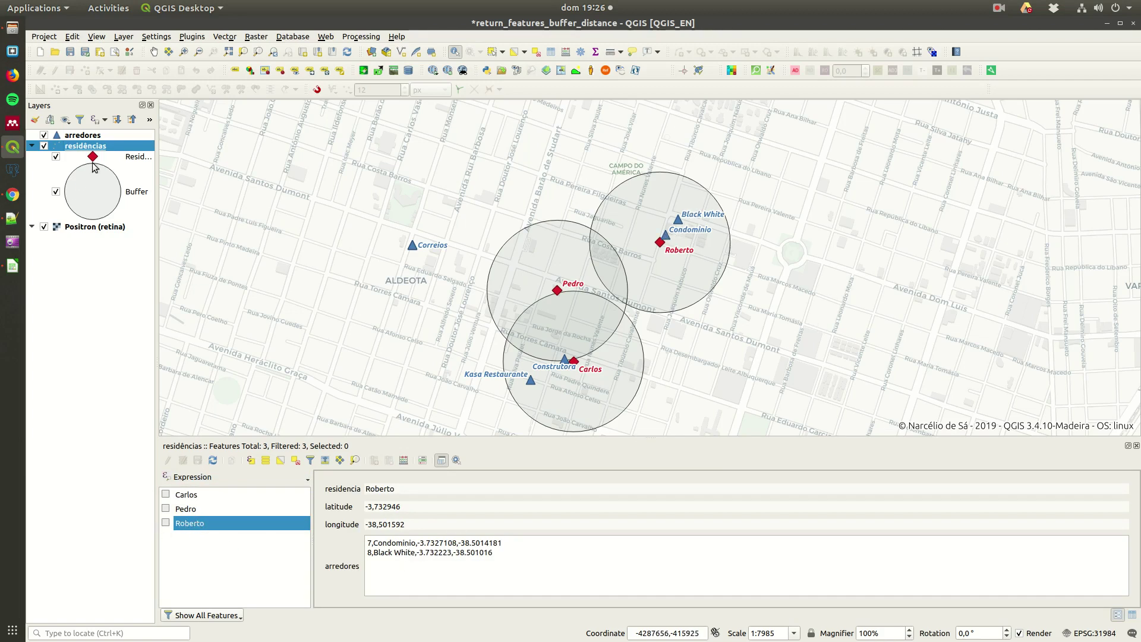
# Set the residências layer's buffer variable to 100 and apply the layer properties
pyautogui.rightClick(105, 145)
pyautogui.click(183, 378)
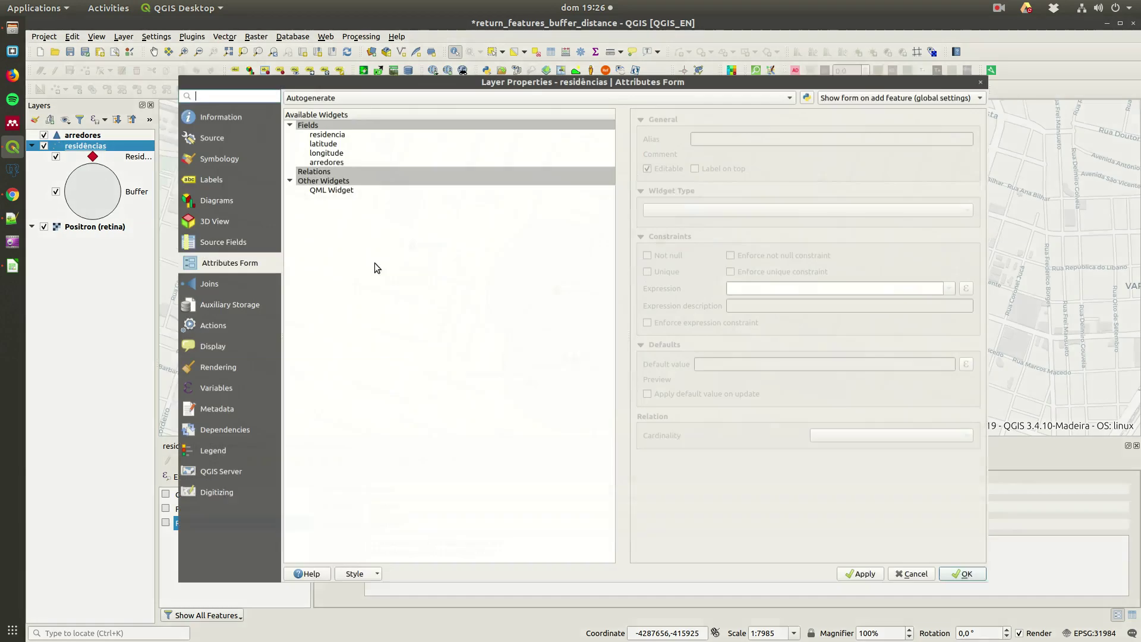
pyautogui.click(206, 391)
pyautogui.doubleClick(369, 195)
pyautogui.write('10')
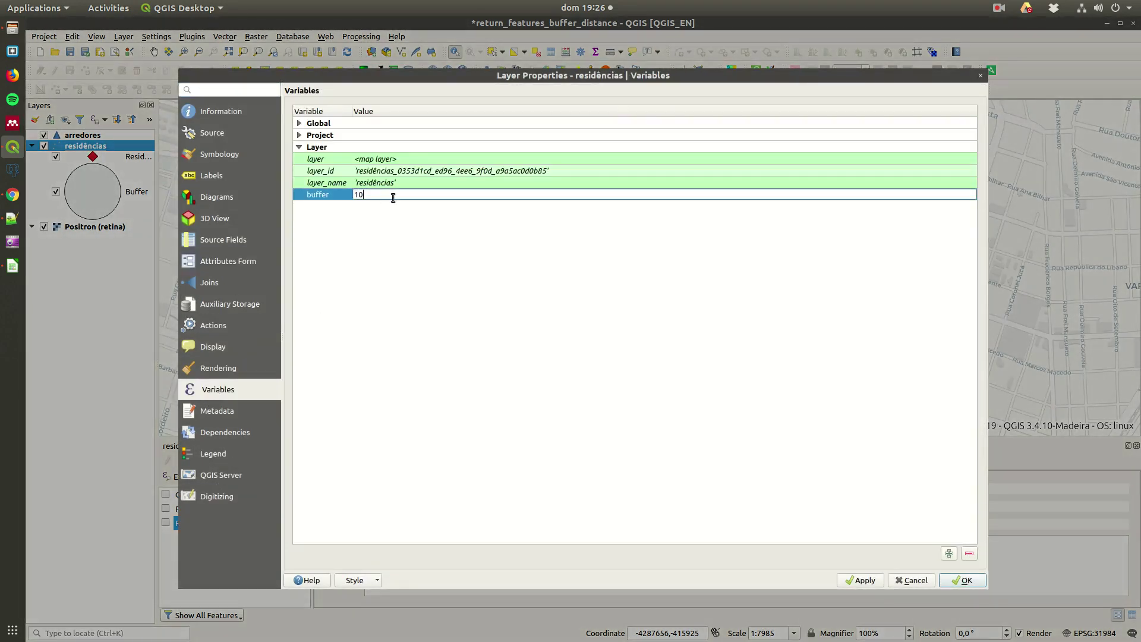
pyautogui.click(861, 582)
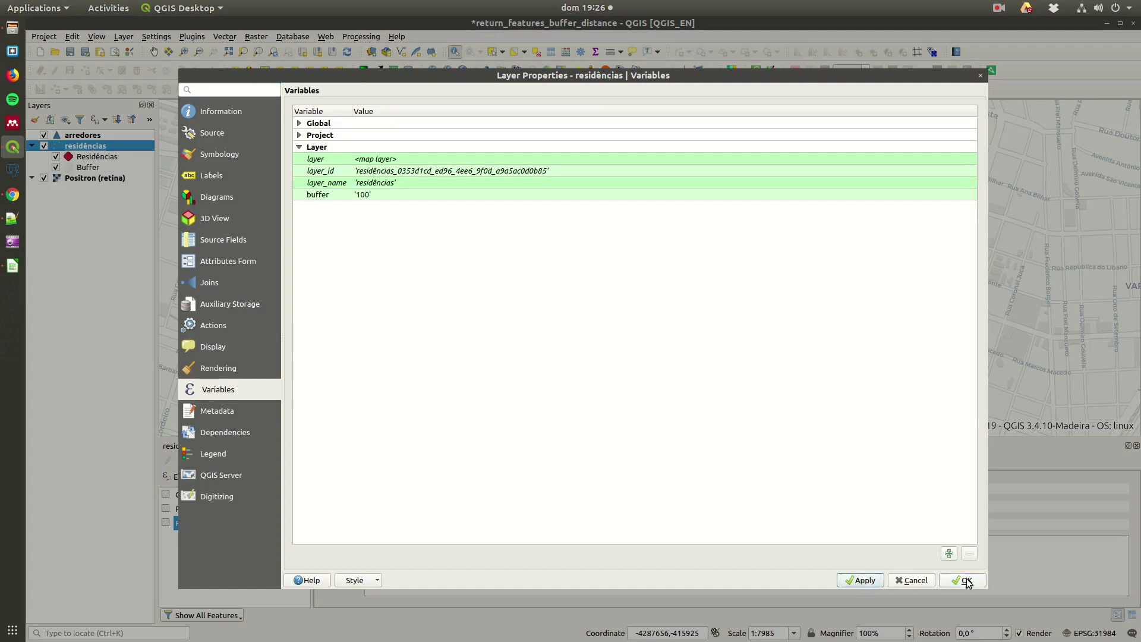
pyautogui.click(963, 581)
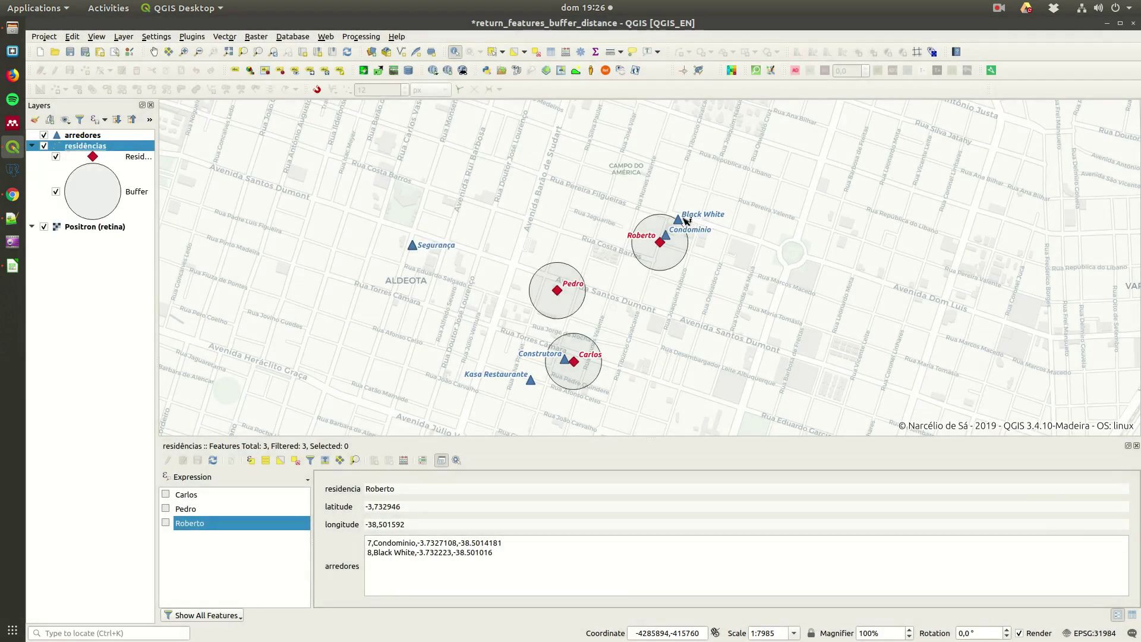
# Inspect Black White against the circle's edge, reload the residências attribute table to check the arredores values, and close the table
pyautogui.scroll(2, 683, 220)
pyautogui.scroll(3, 664, 231)
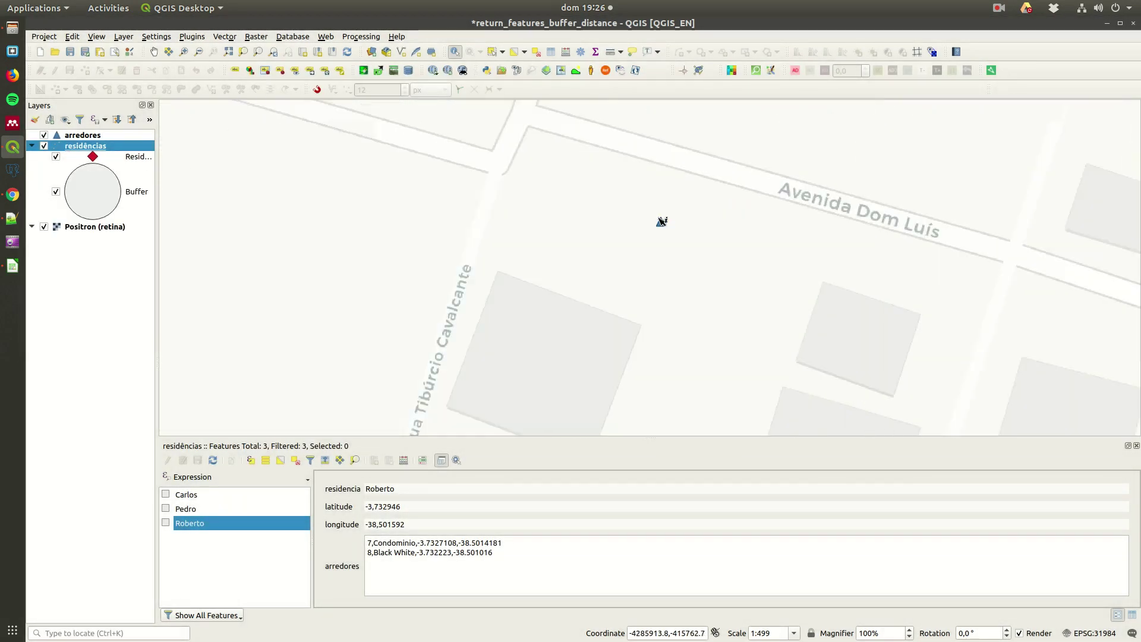
pyautogui.scroll(-3, 664, 229)
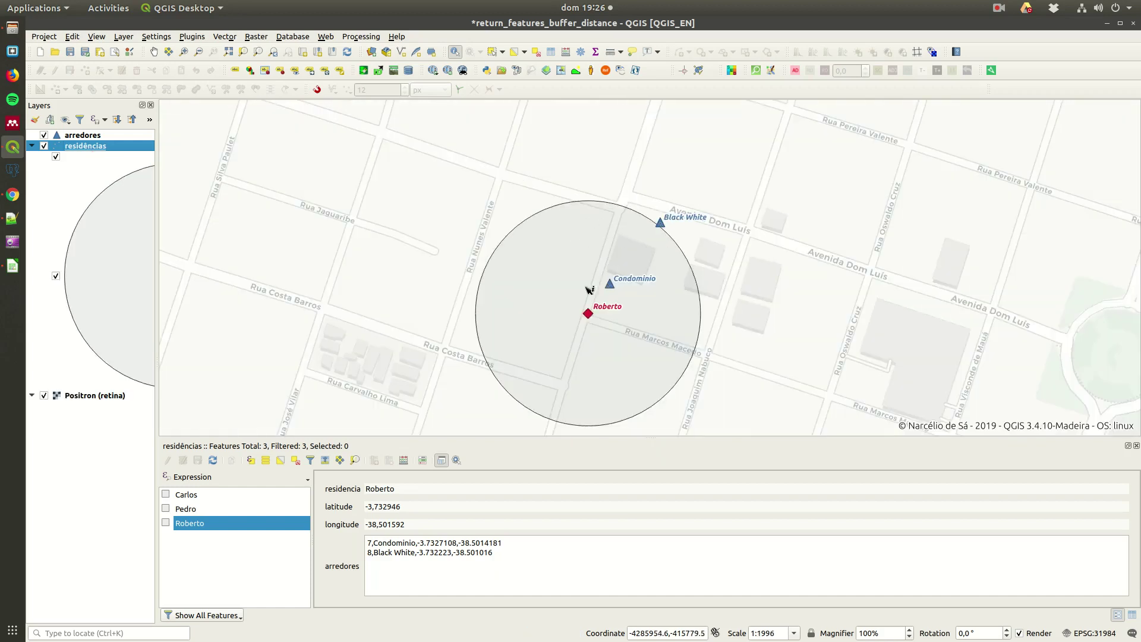
pyautogui.click(213, 461)
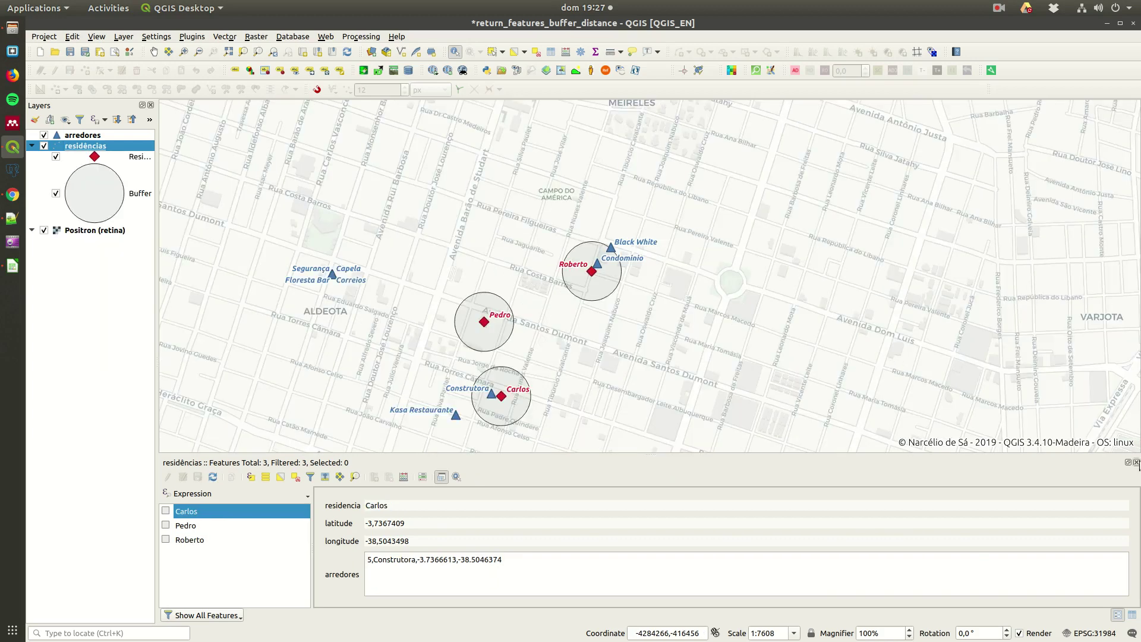
pyautogui.click(1136, 463)
# Open the expression of the arredores virtual field in the residências layer properties
pyautogui.moveTo(471, 282); pyautogui.dragTo(589, 281)
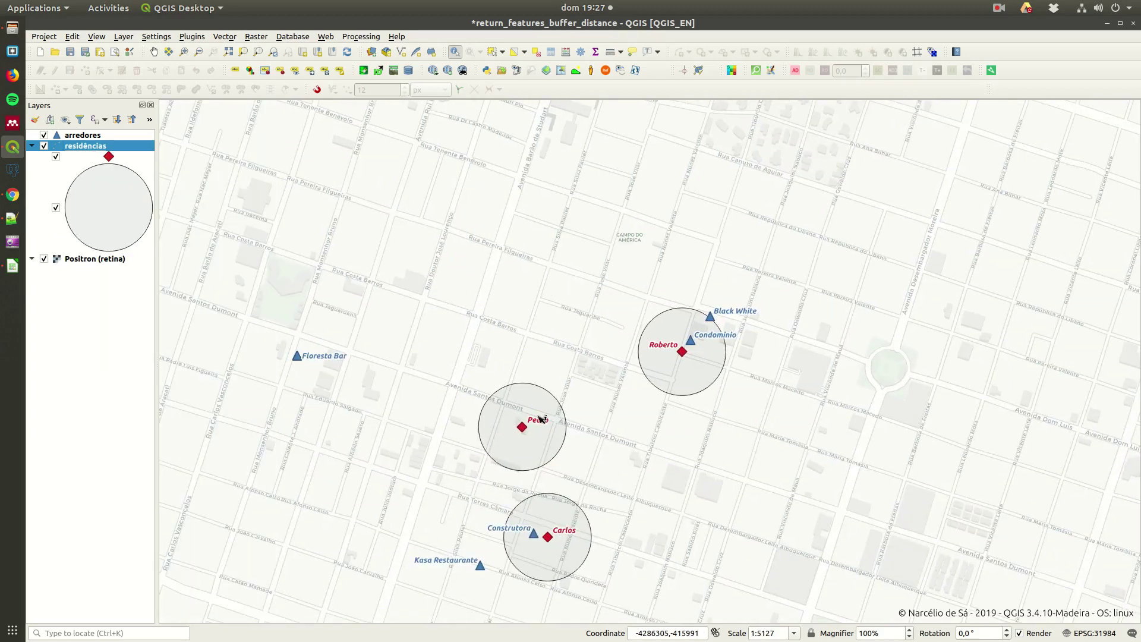
pyautogui.rightClick(85, 147)
pyautogui.click(176, 383)
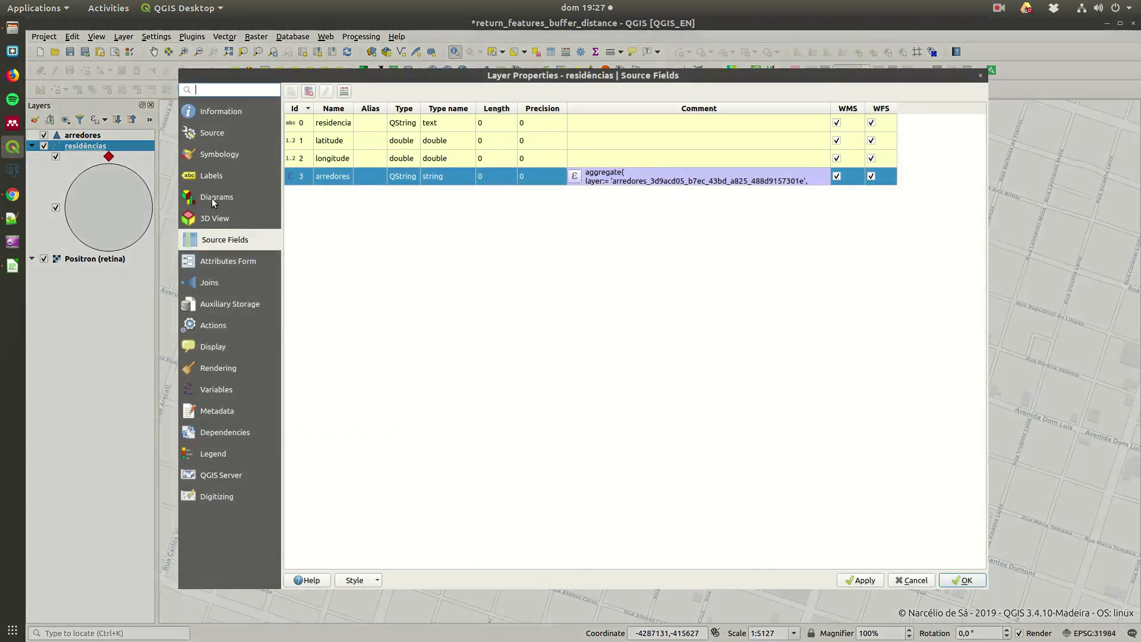
pyautogui.click(574, 177)
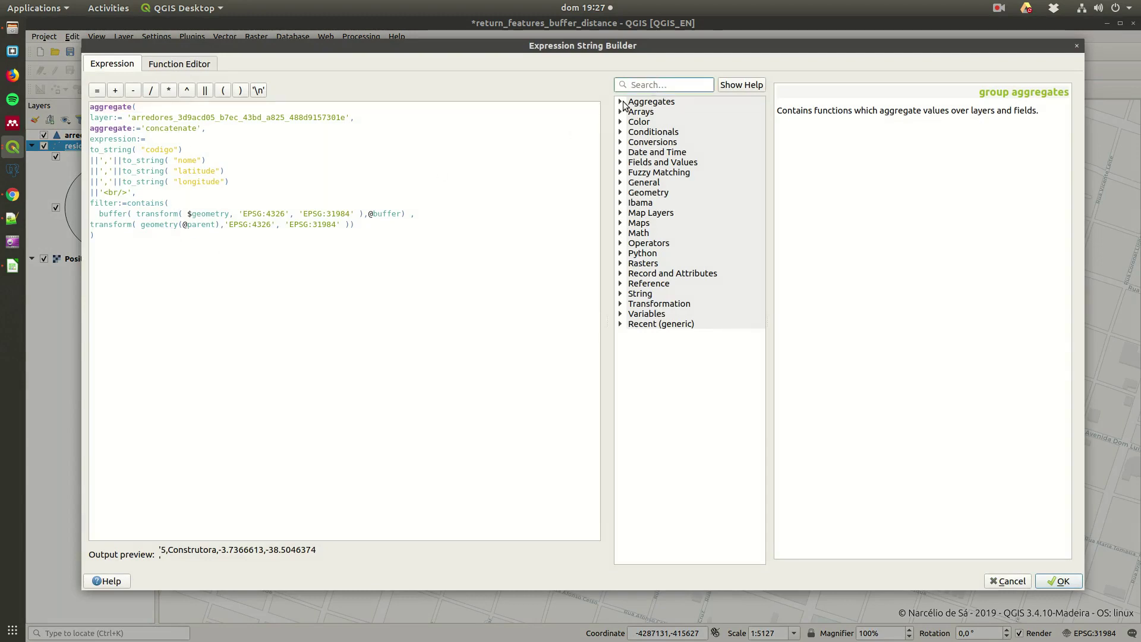
# Examine the arguments and examples in the aggregate function's help, and close the expression builder and layer properties without changes
pyautogui.click(623, 103)
pyautogui.click(666, 112)
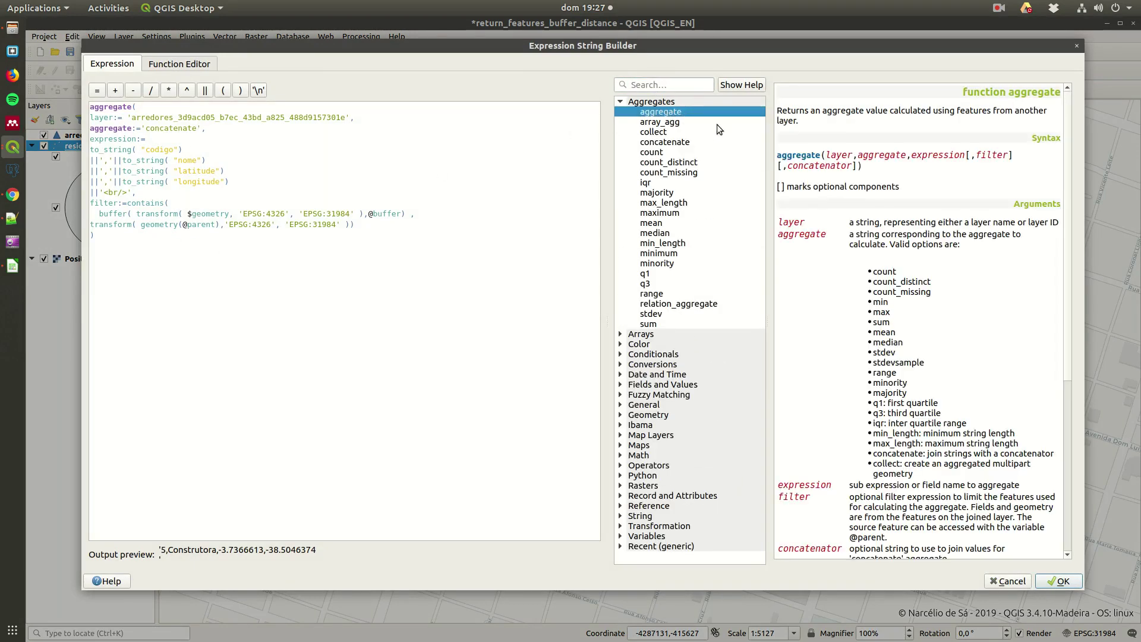
pyautogui.scroll(-8, 862, 351)
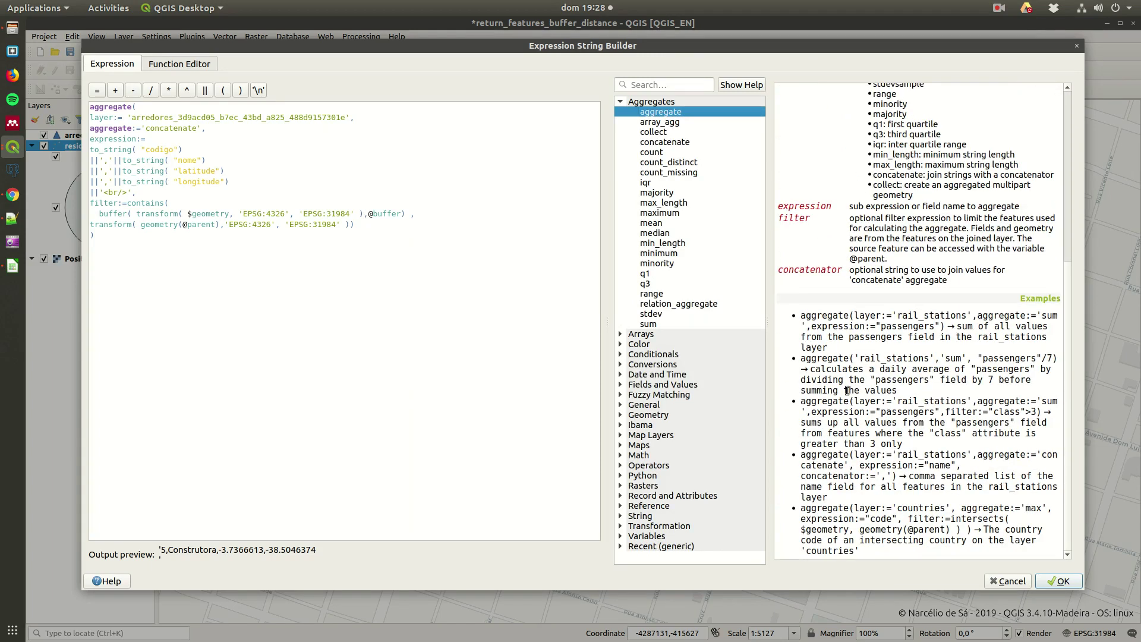
pyautogui.scroll(2, 848, 390)
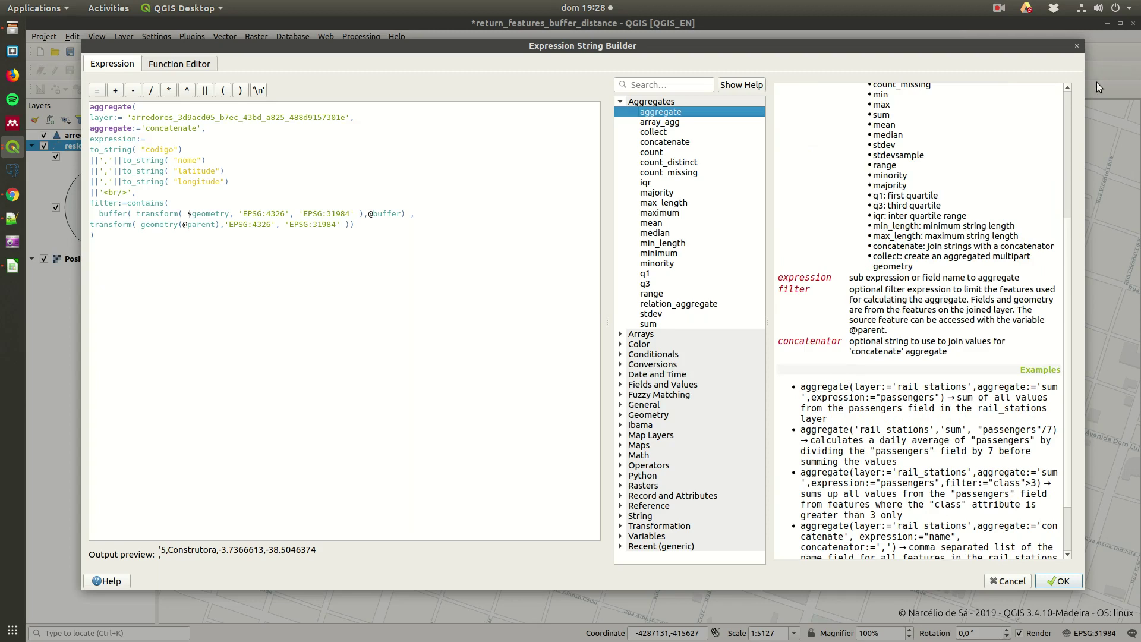
pyautogui.scroll(5, 847, 456)
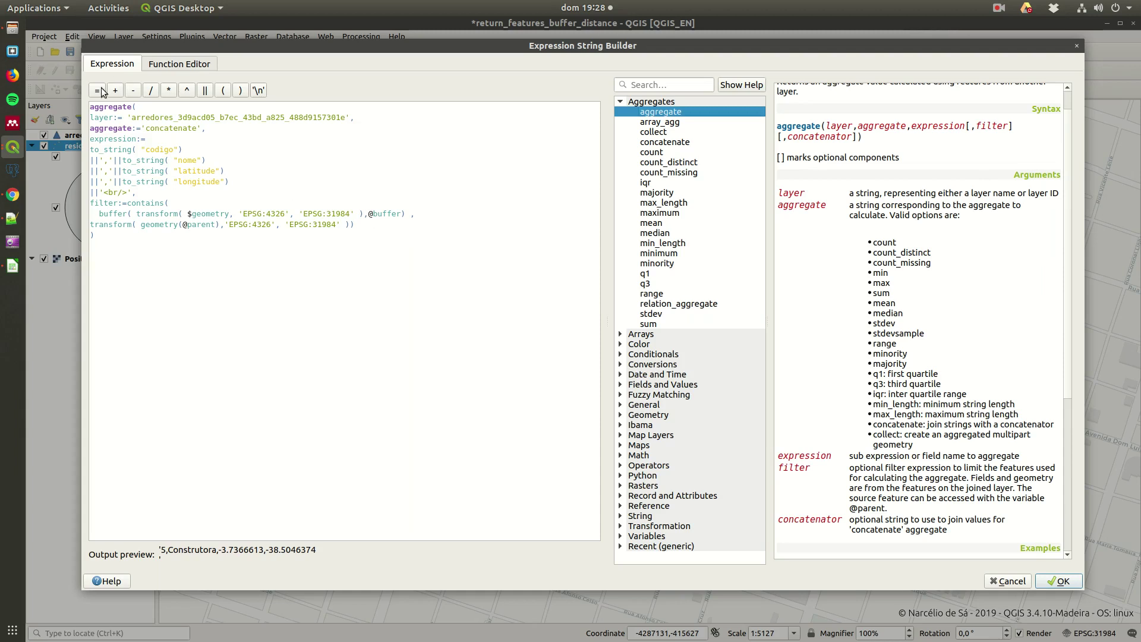
pyautogui.click(1076, 45)
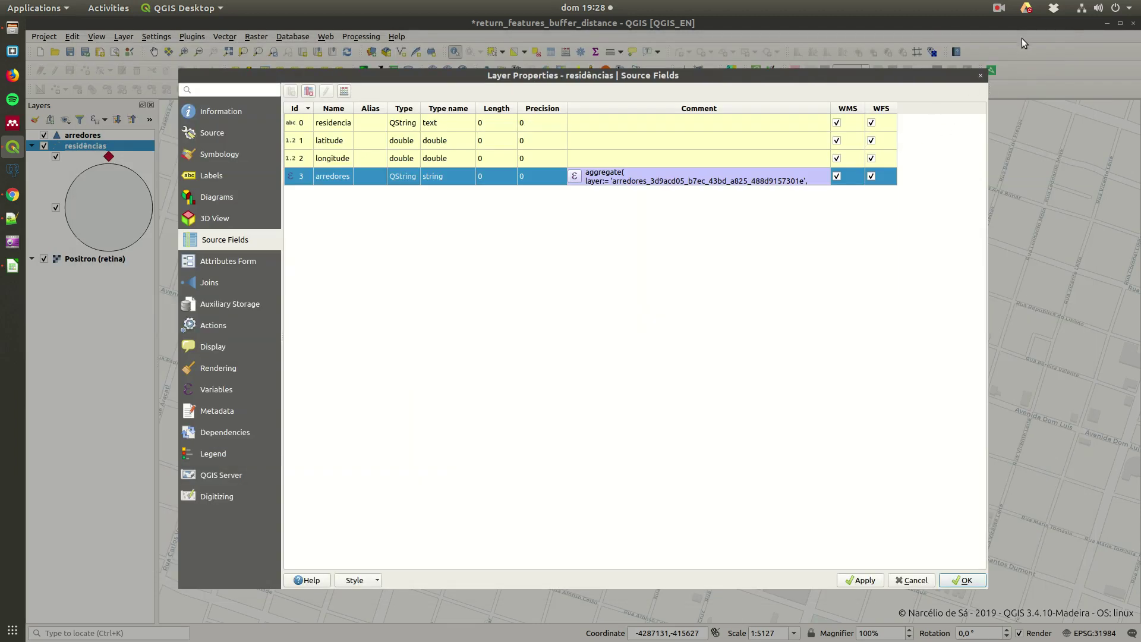
pyautogui.click(982, 74)
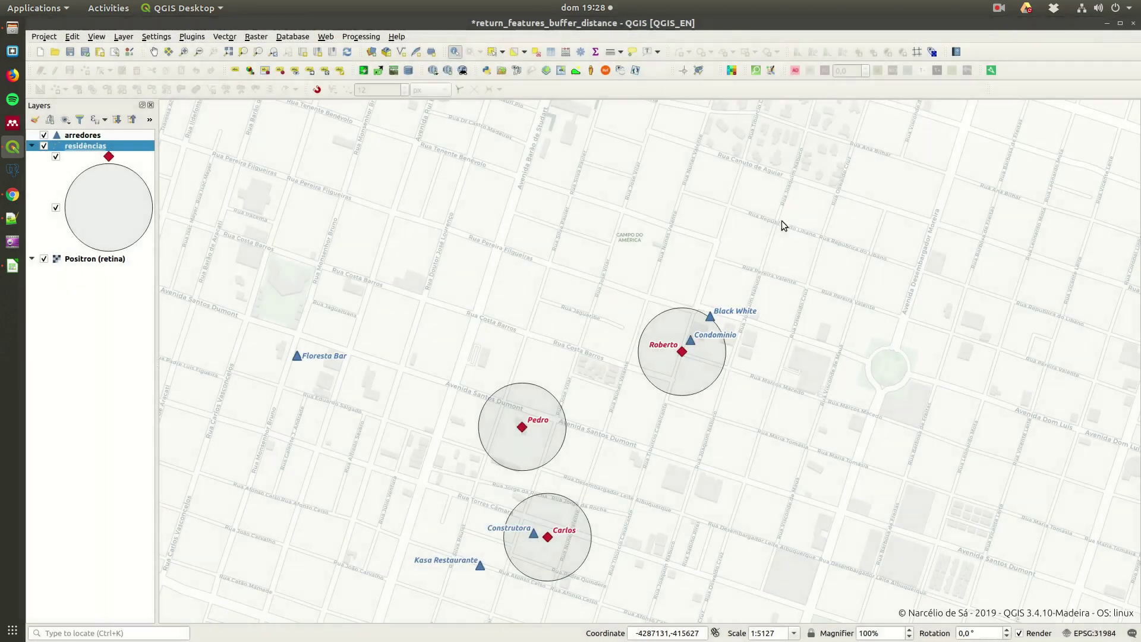